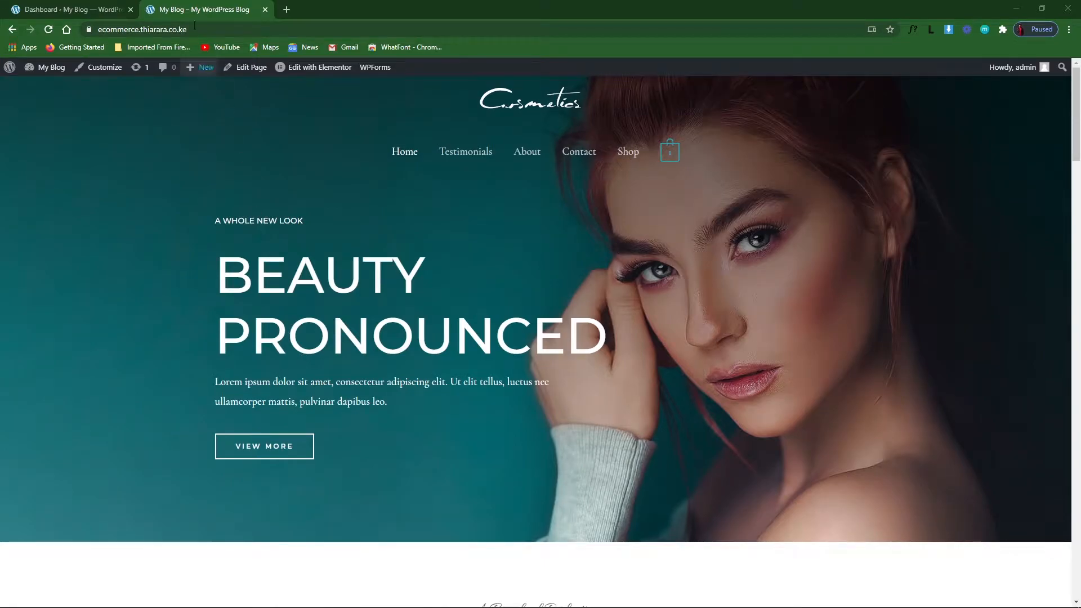
Search the installable plugins on the WordPress dashboard for "woocommerce block".
left_click(70, 10)
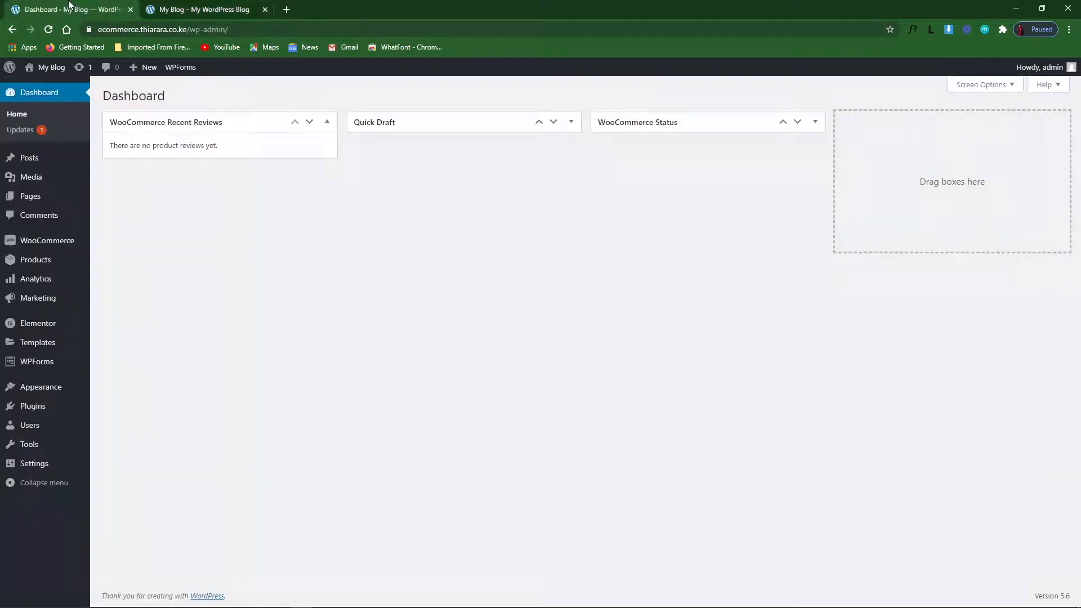
mouse_move(29, 410)
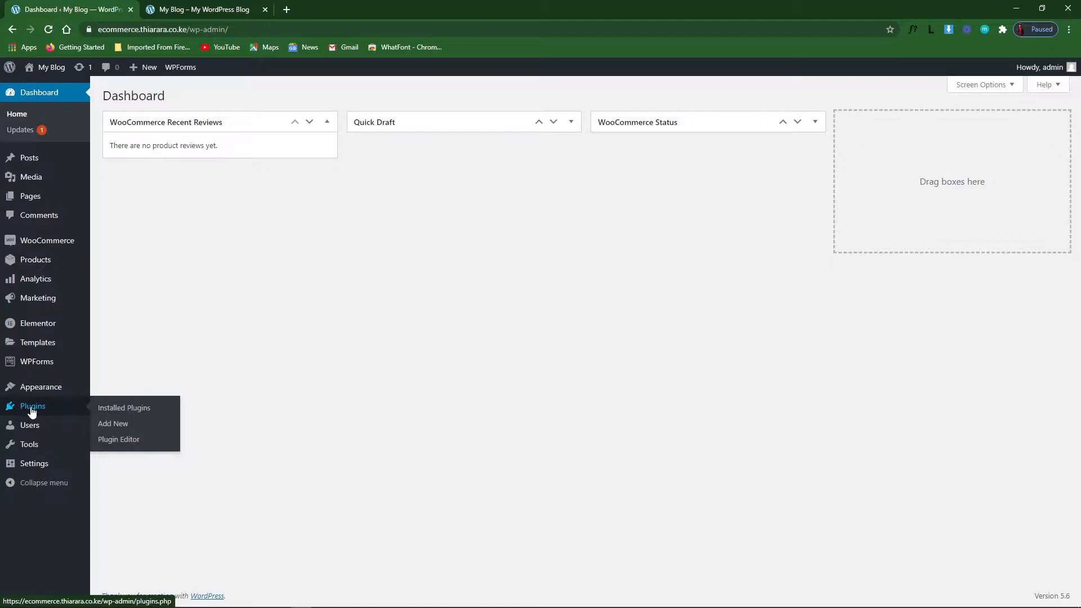
left_click(113, 426)
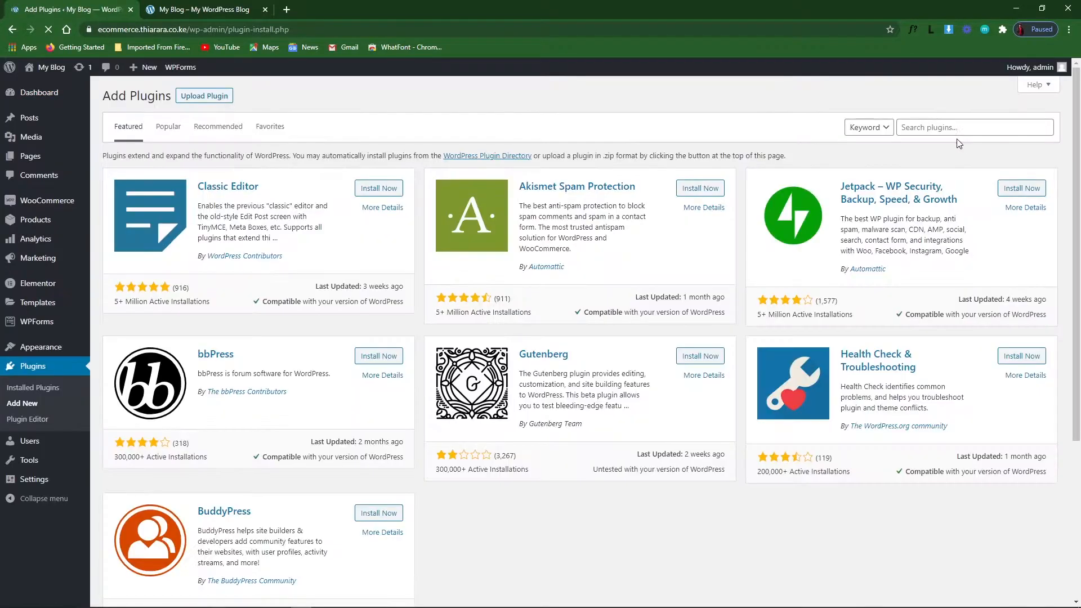
left_click(939, 125)
type("woocommerce block")
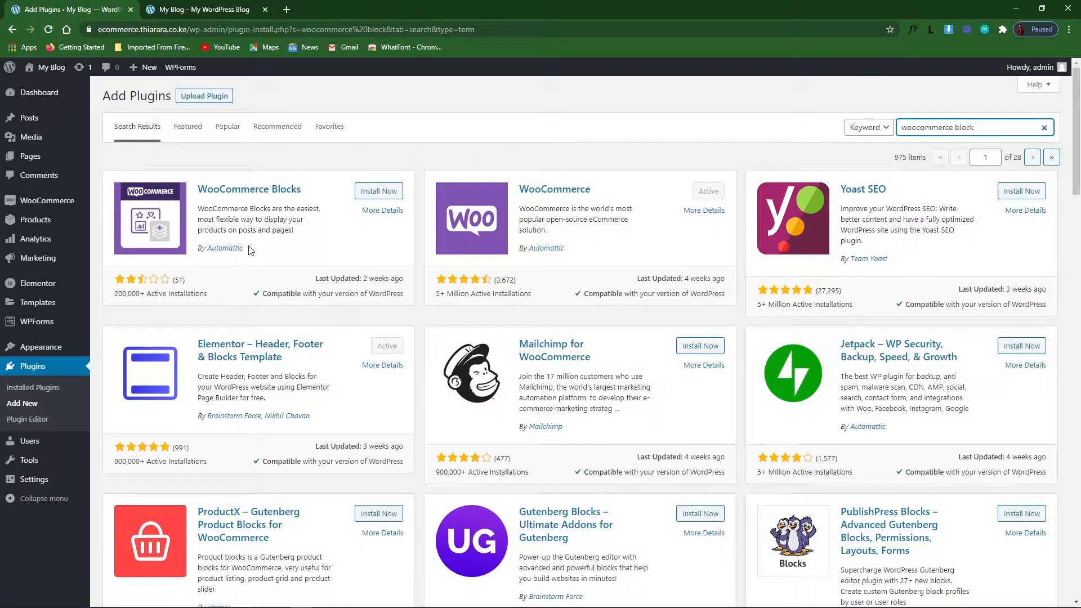
Install and activate the WooCommerce Blocks plugin by Automattic.
left_click_drag(248, 250, 206, 248)
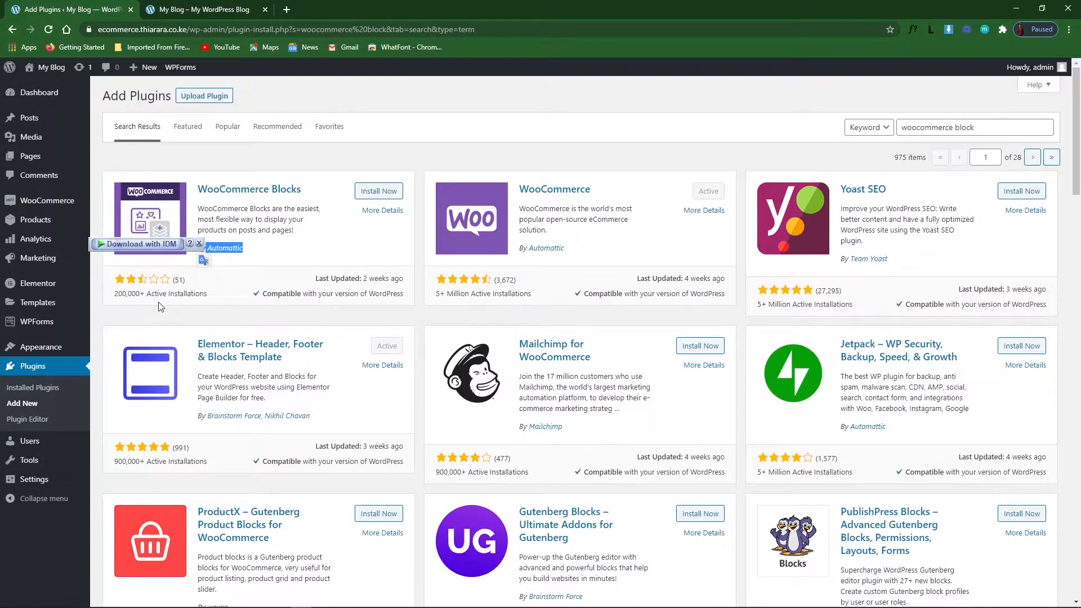
left_click_drag(315, 278, 383, 276)
left_click(392, 194)
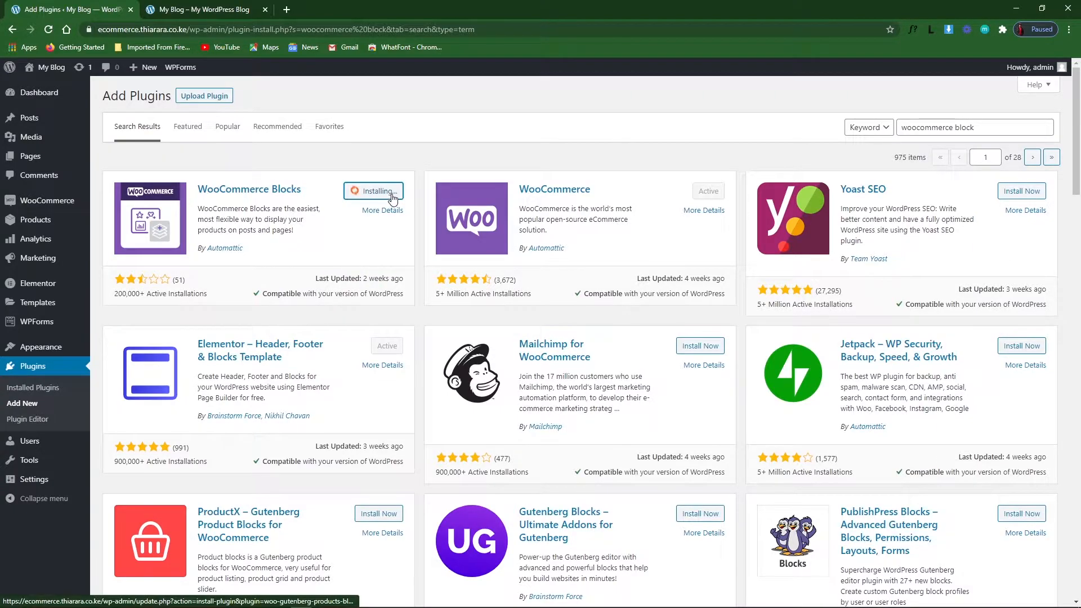
left_click(384, 191)
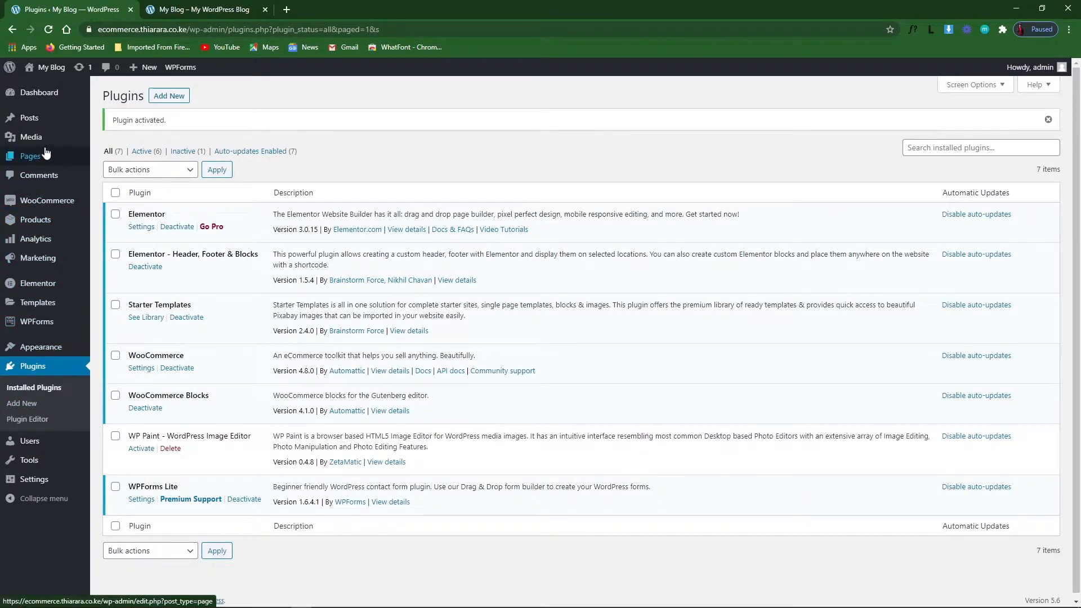
View the existing Shop page from the list of all pages and look through its product listing.
mouse_move(38, 156)
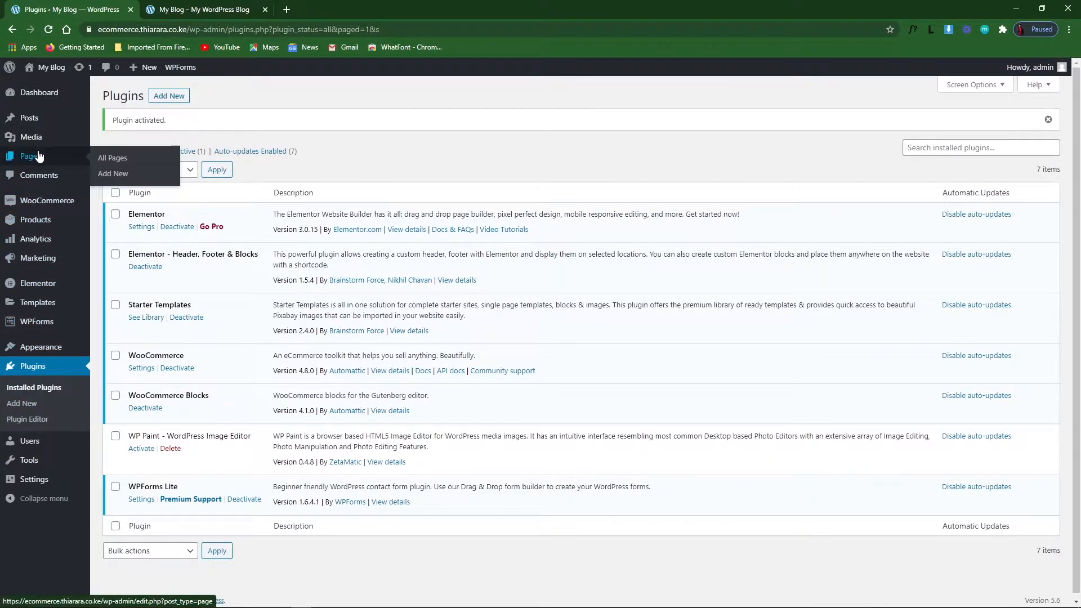
left_click(122, 160)
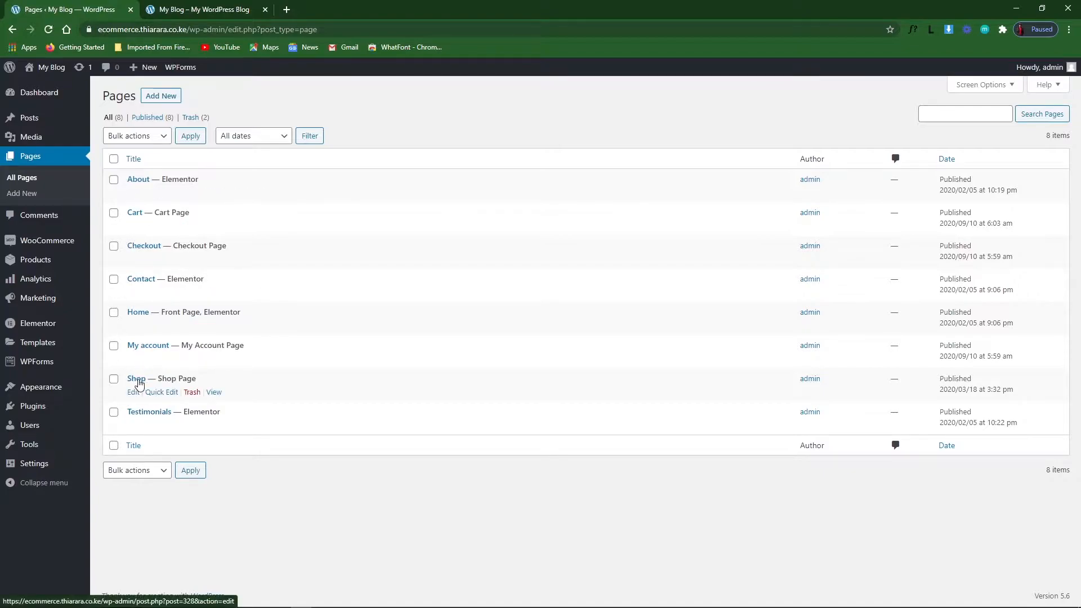
right_click(214, 392)
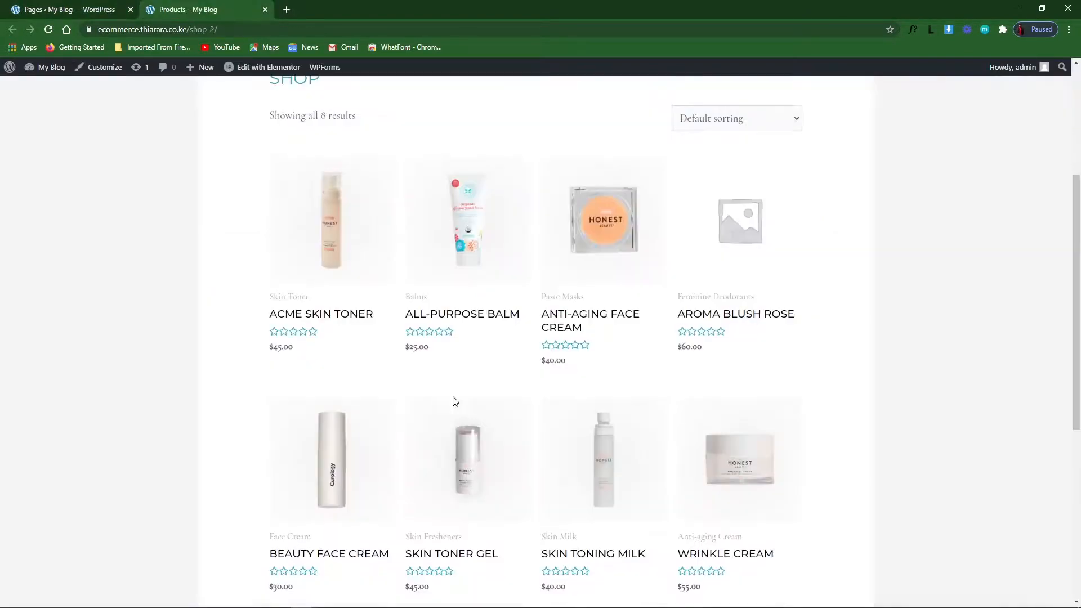
scroll(455, 401, "down", 3)
scroll(468, 521, "up", 7)
scroll(266, 459, "down", 7)
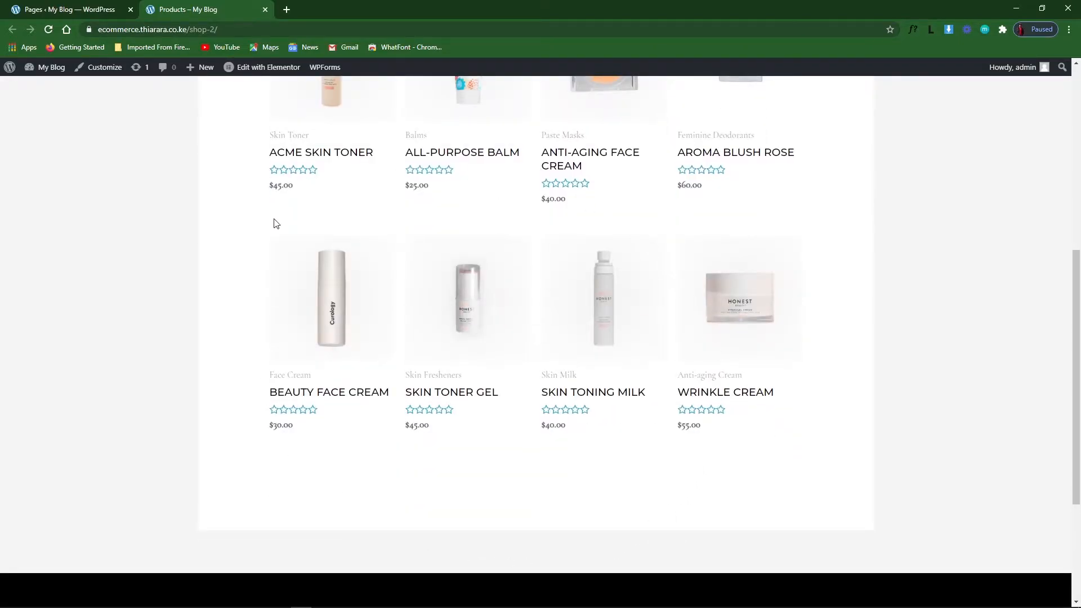
scroll(275, 209, "up", 7)
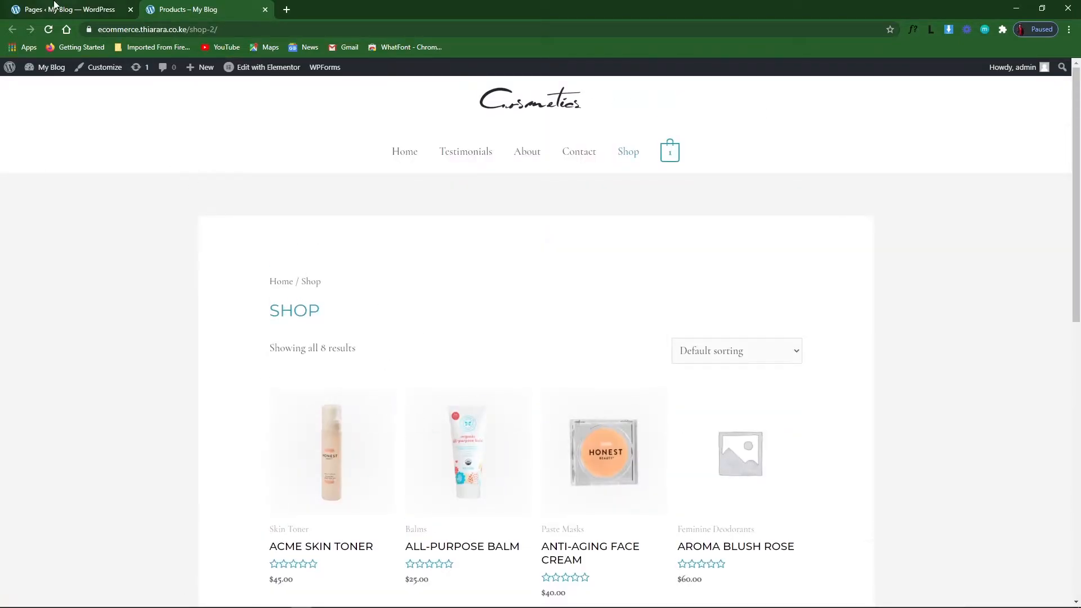
Create a new page from the pages list, dismiss the block editor welcome guide and title the page "MY SHOP".
left_click(55, 4)
left_click(157, 101)
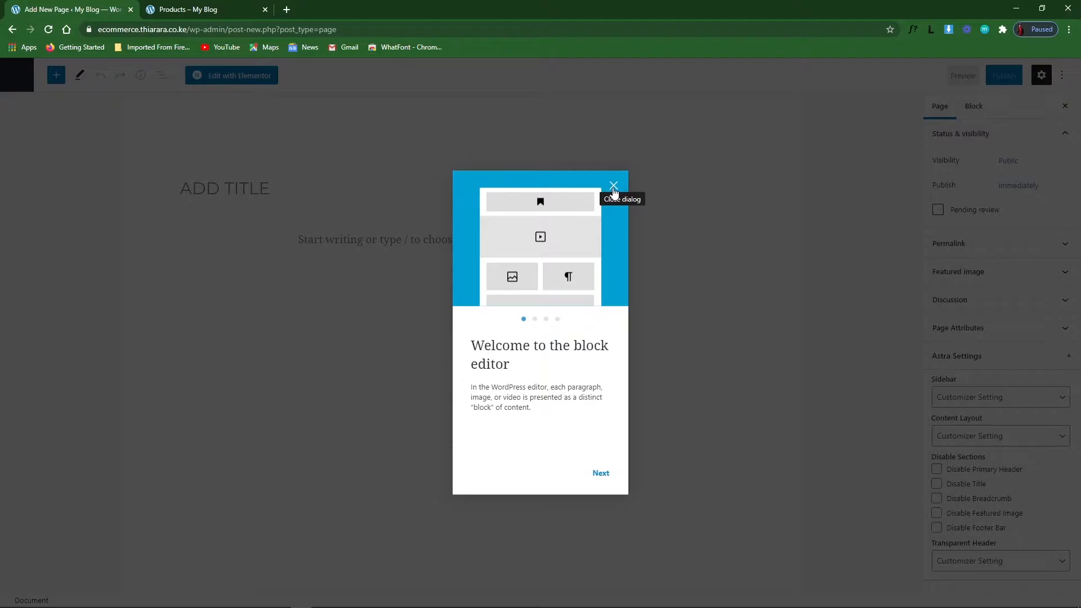
left_click(613, 187)
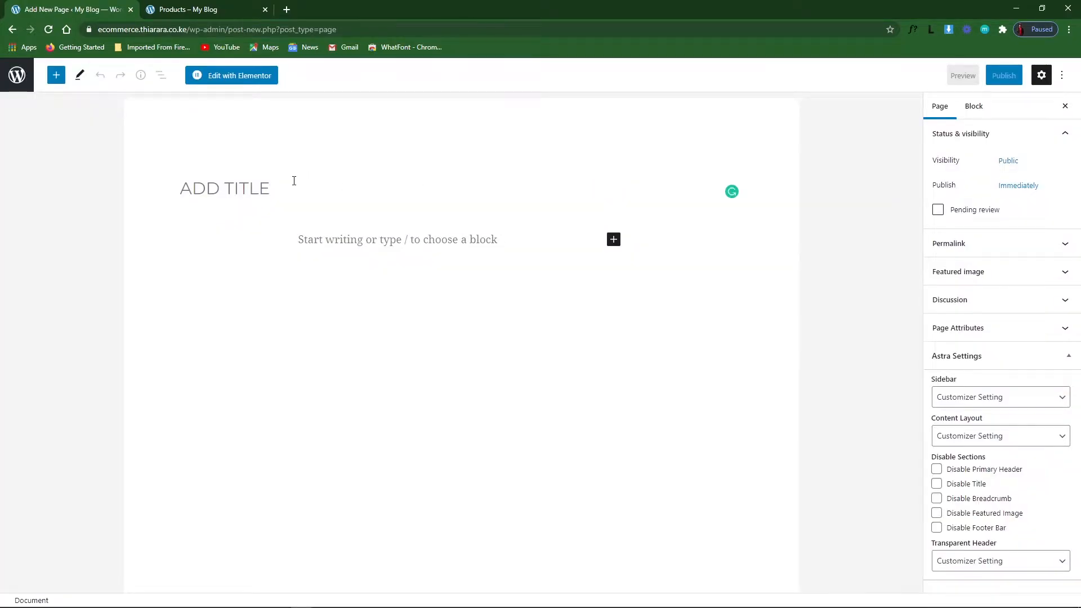
type("MY SHOP")
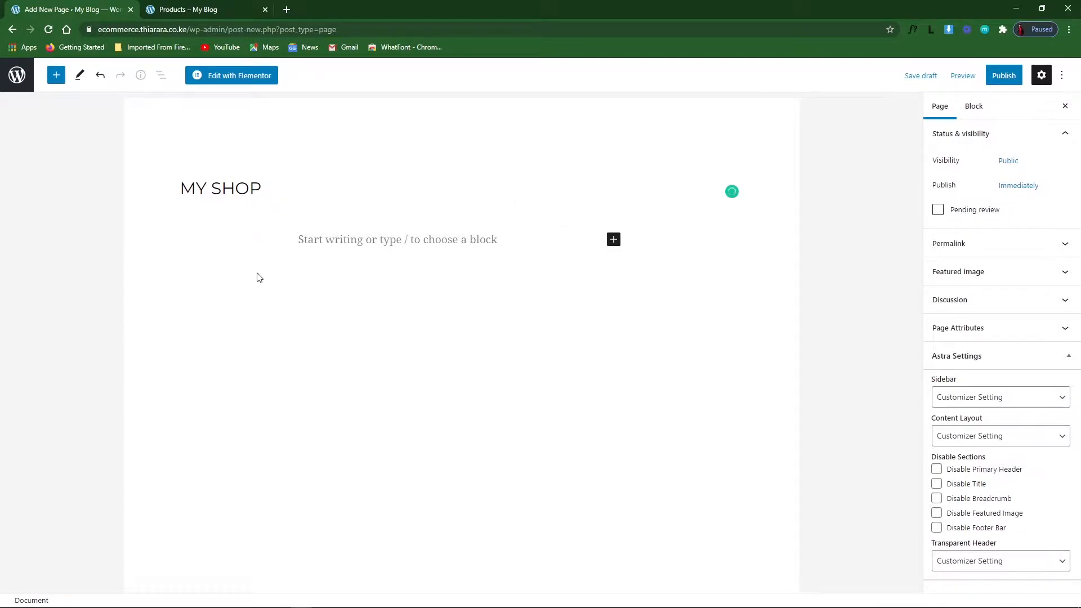
Insert the WooCommerce All Products block below the page title.
left_click(336, 246)
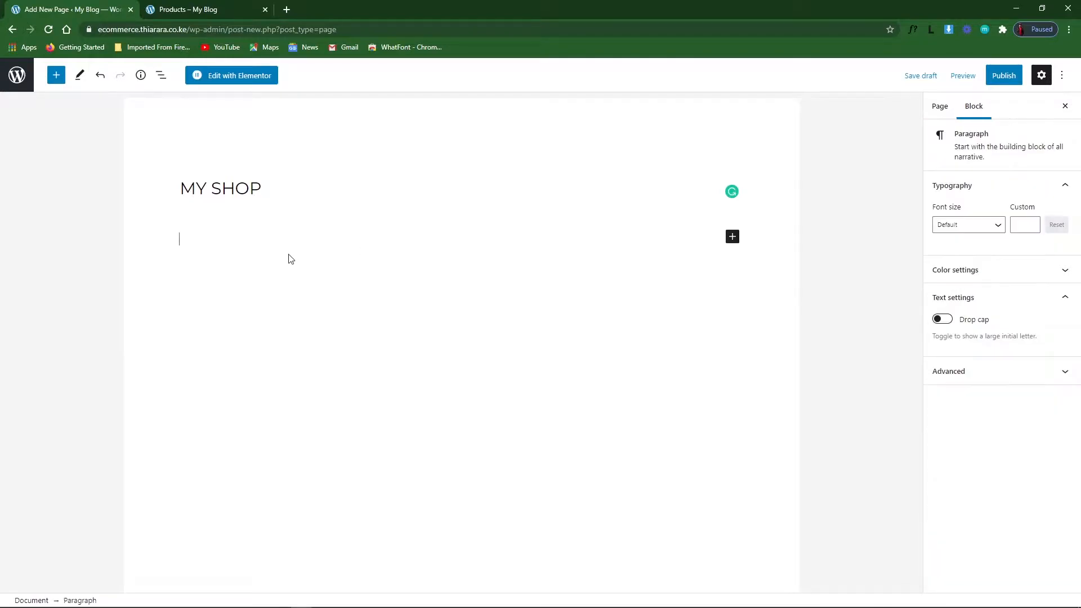
left_click(55, 77)
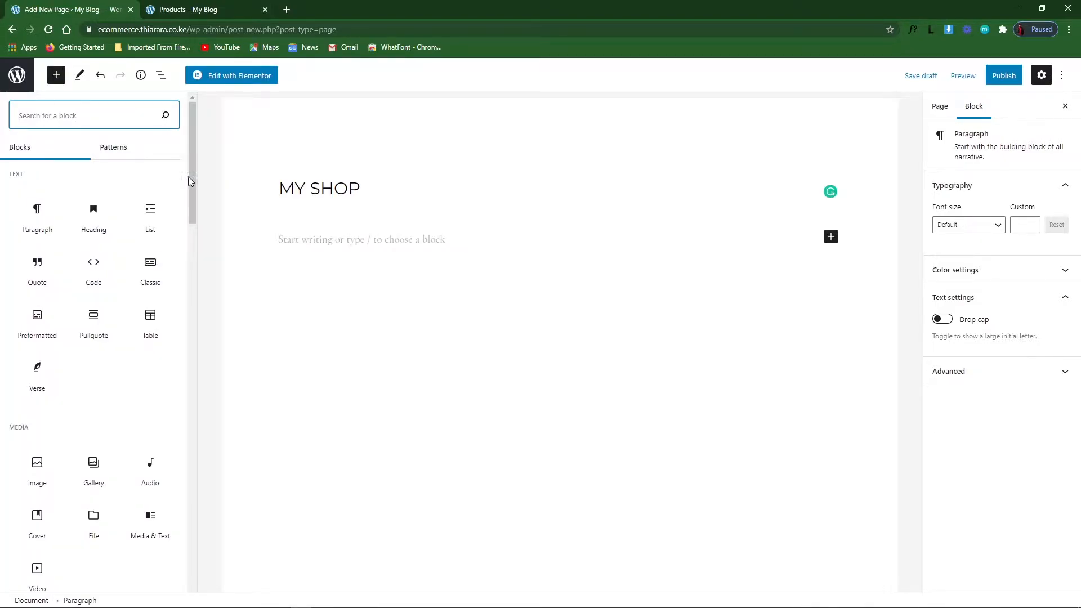
left_click_drag(193, 208, 174, 598)
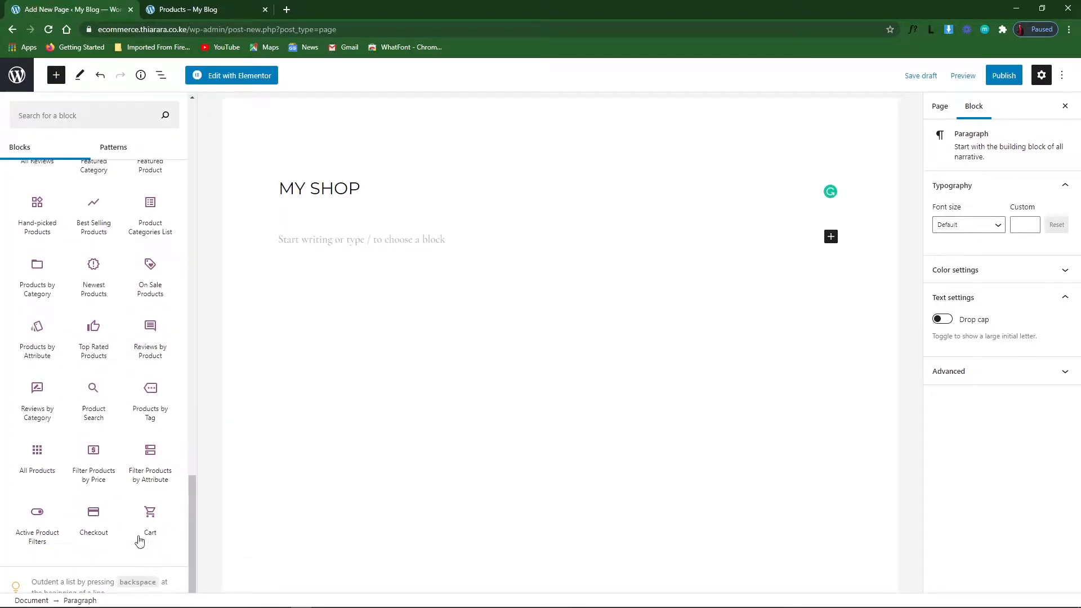
scroll(93, 422, "up", 5)
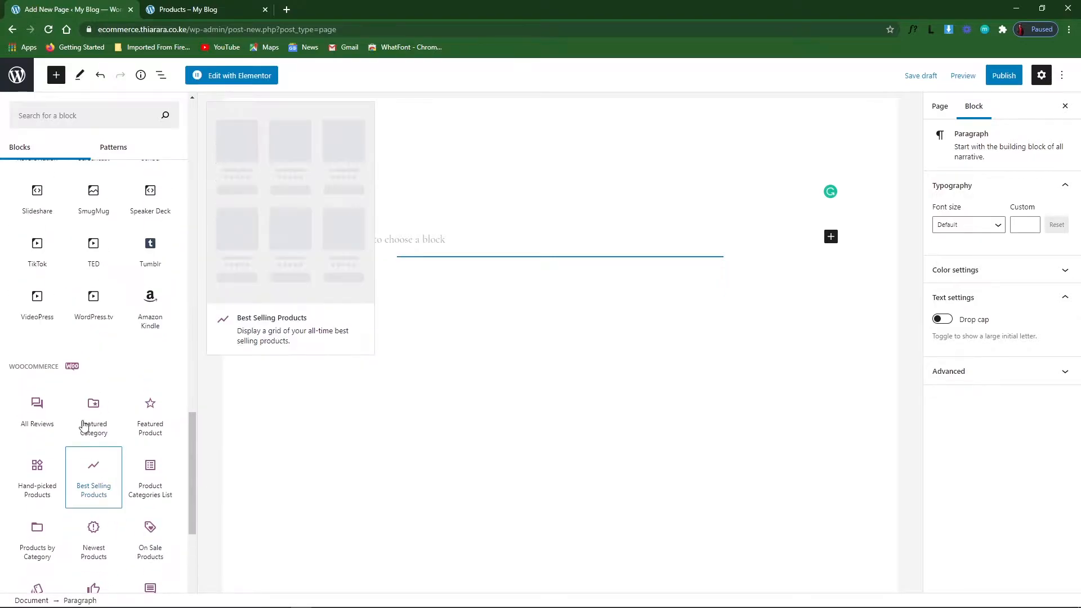
scroll(96, 563, "down", 3)
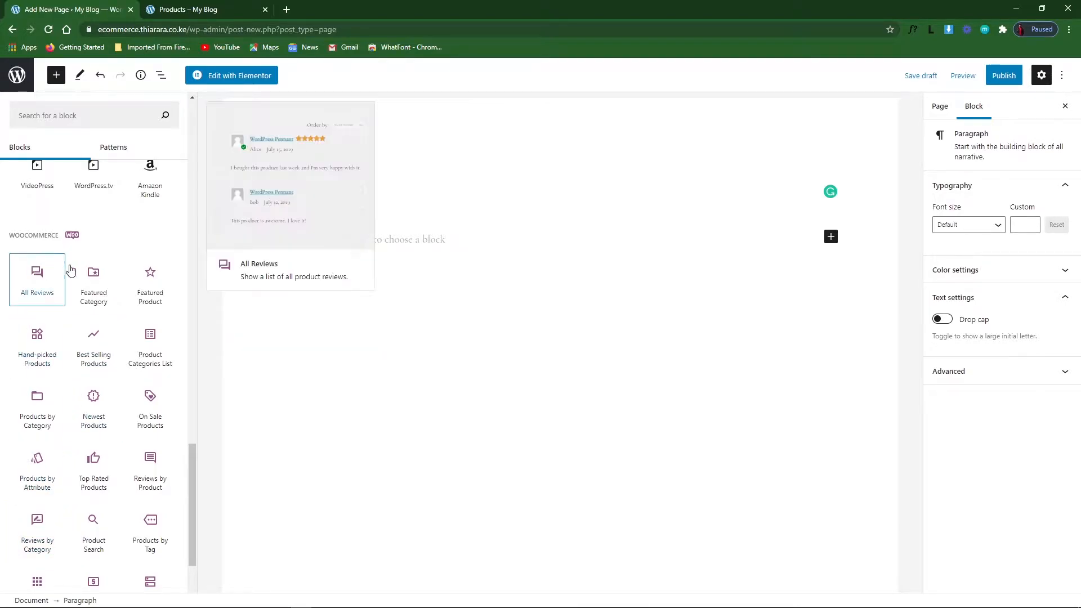
scroll(124, 439, "down", 3)
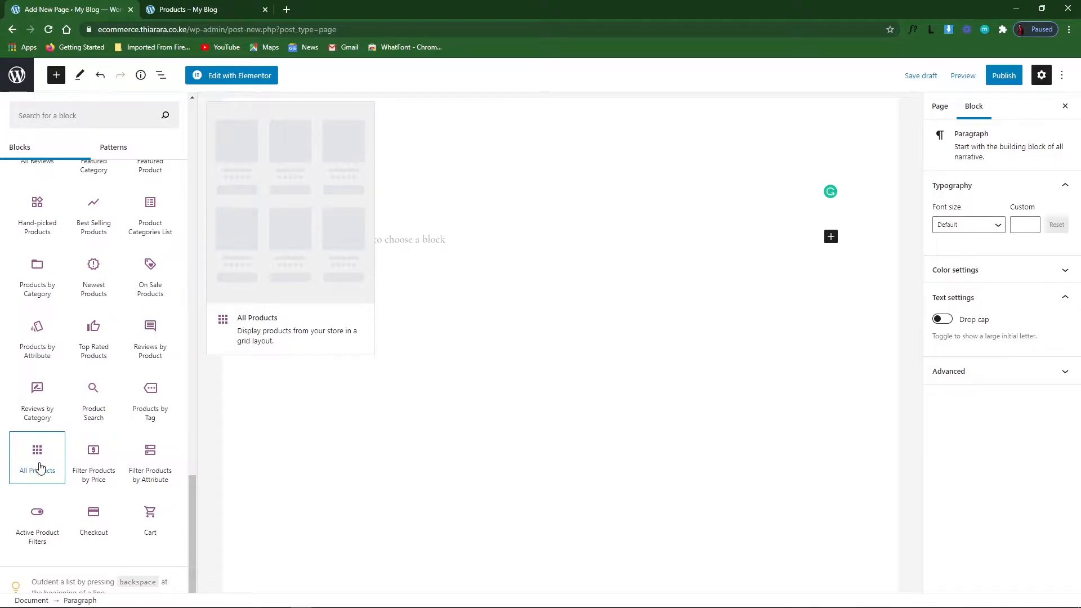
left_click(37, 483)
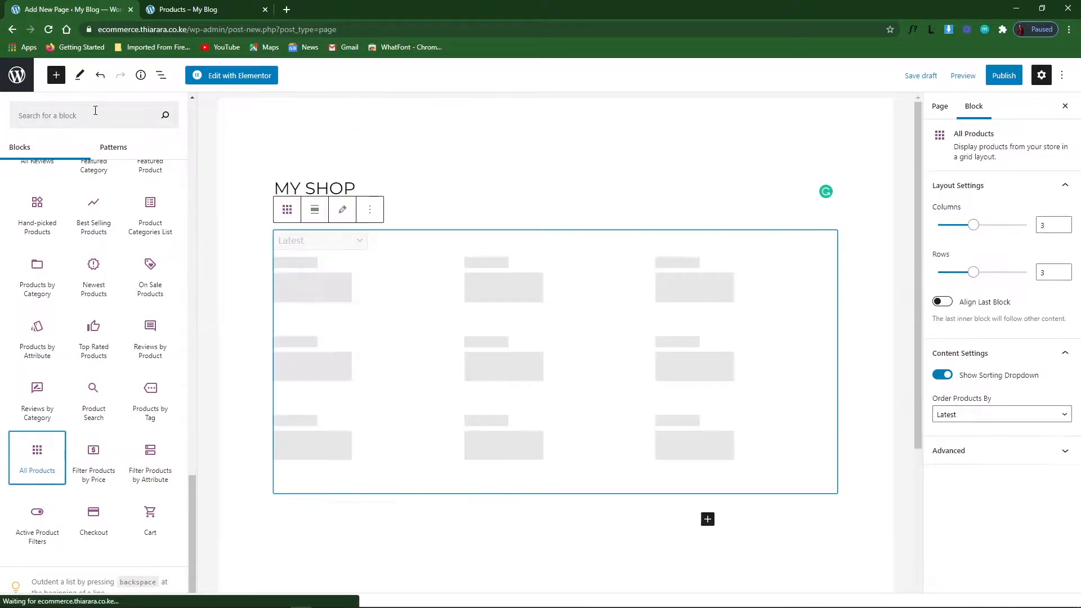
Examine the product grid in the All Products block, including the product images, names, prices and cart buttons.
left_click(68, 116)
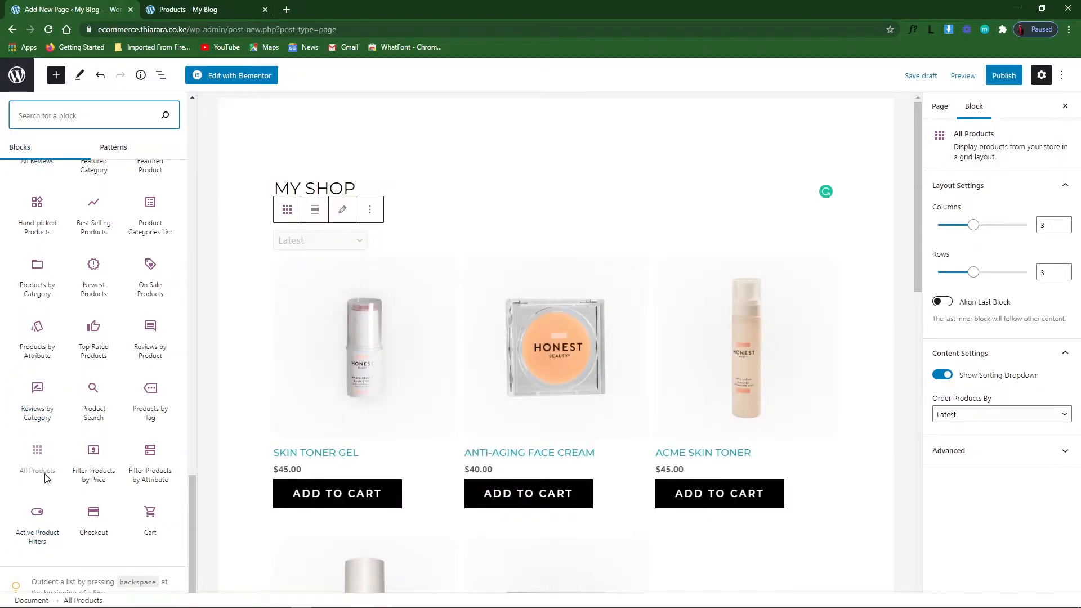
scroll(529, 389, "down", 5)
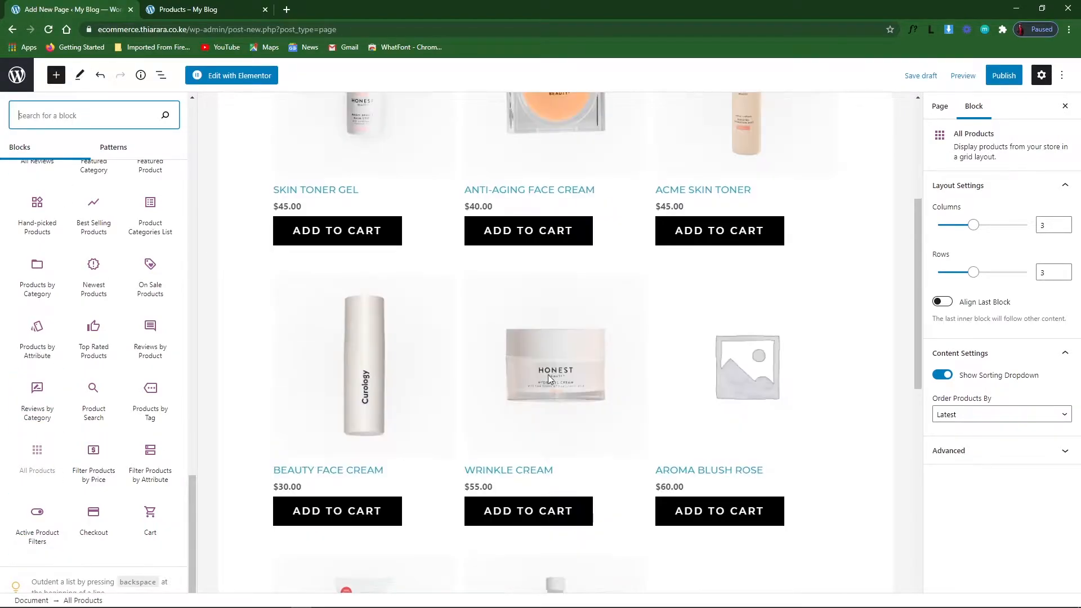
scroll(525, 365, "up", 5)
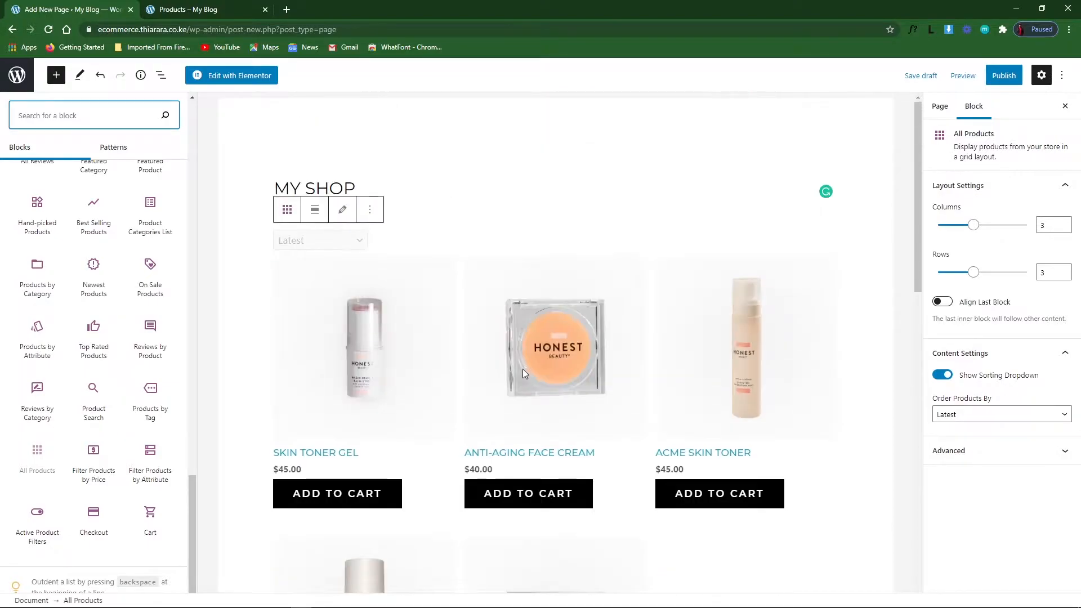
scroll(484, 375, "down", 5)
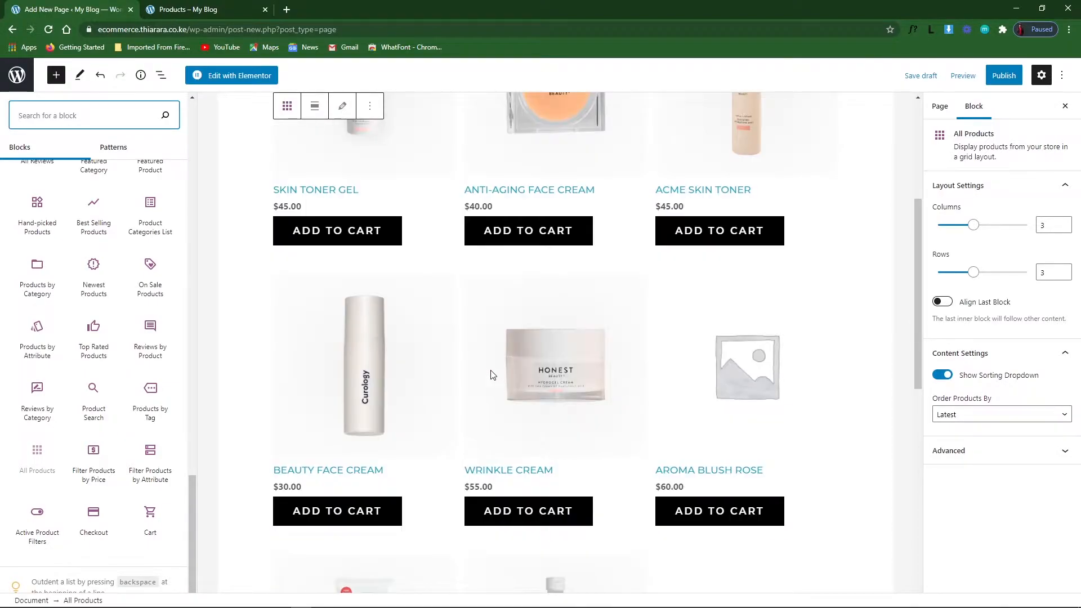
scroll(490, 375, "down", 5)
scroll(489, 374, "up", 10)
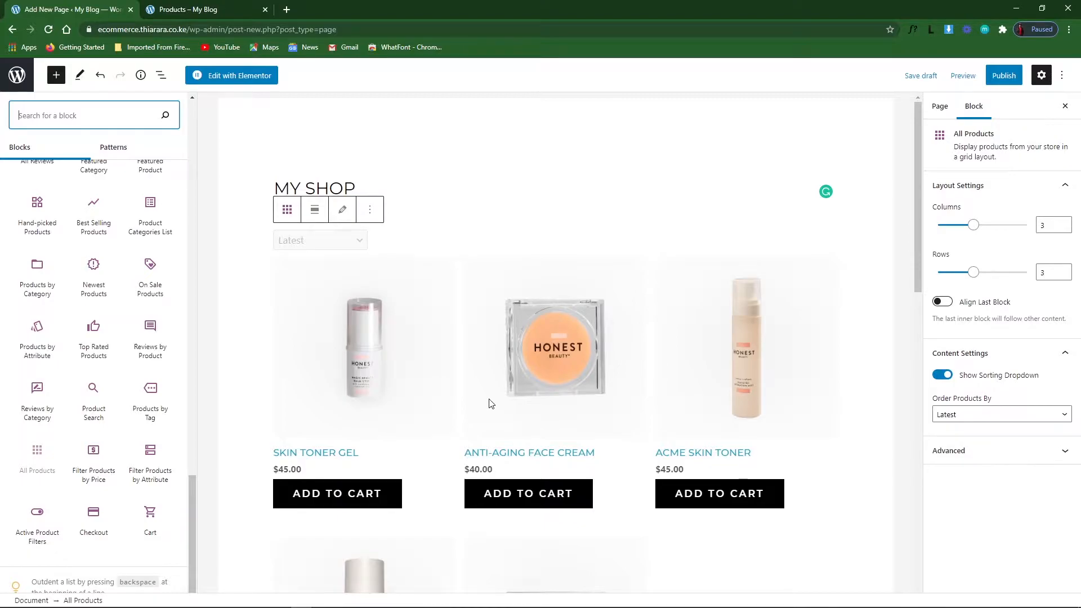
scroll(501, 425, "down", 3)
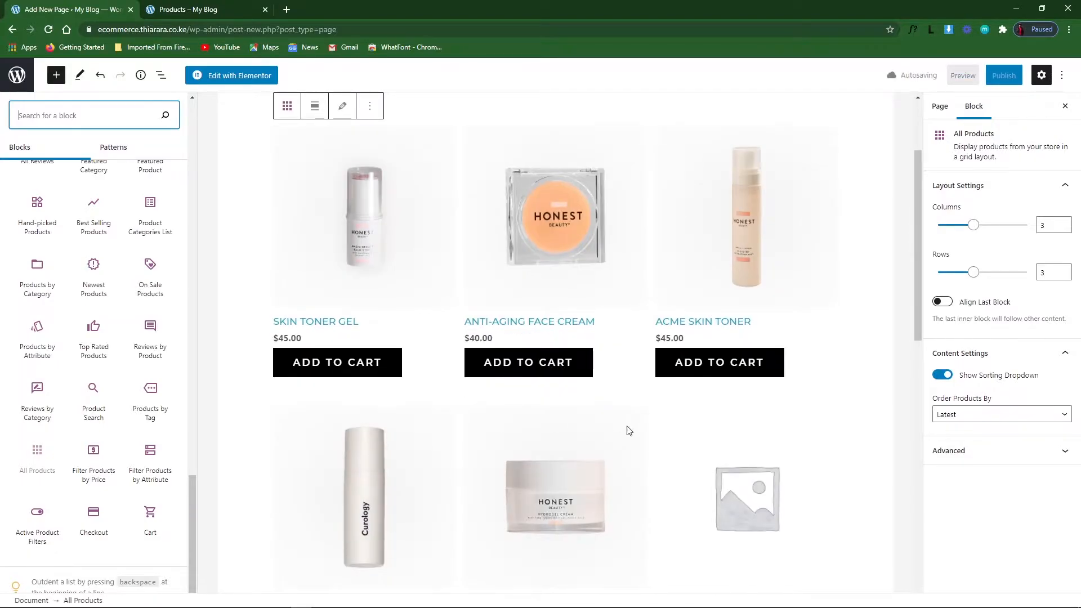
scroll(625, 430, "up", 3)
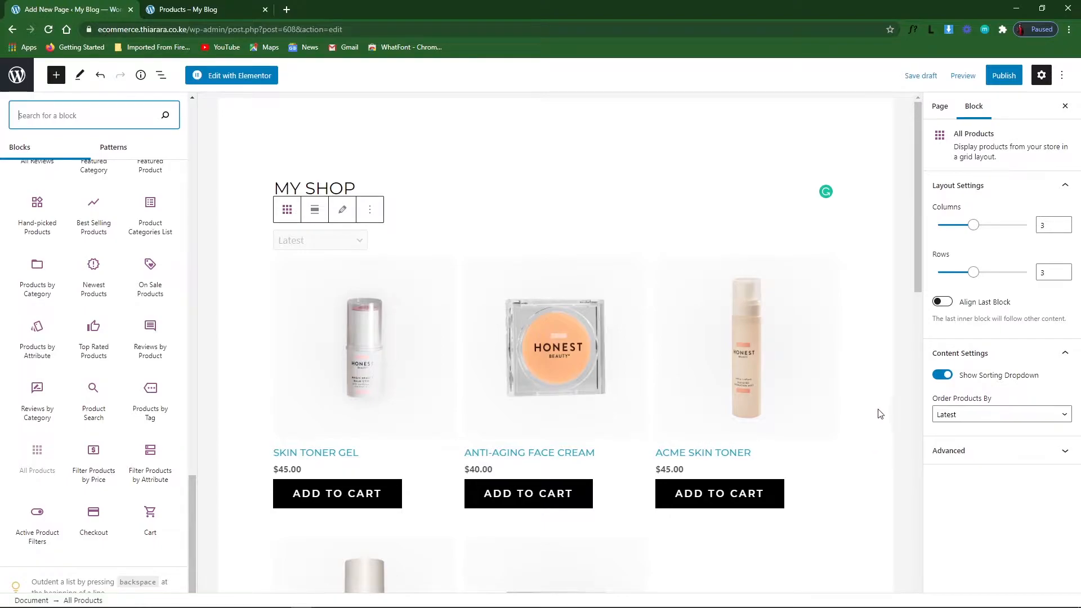
scroll(434, 387, "down", 6)
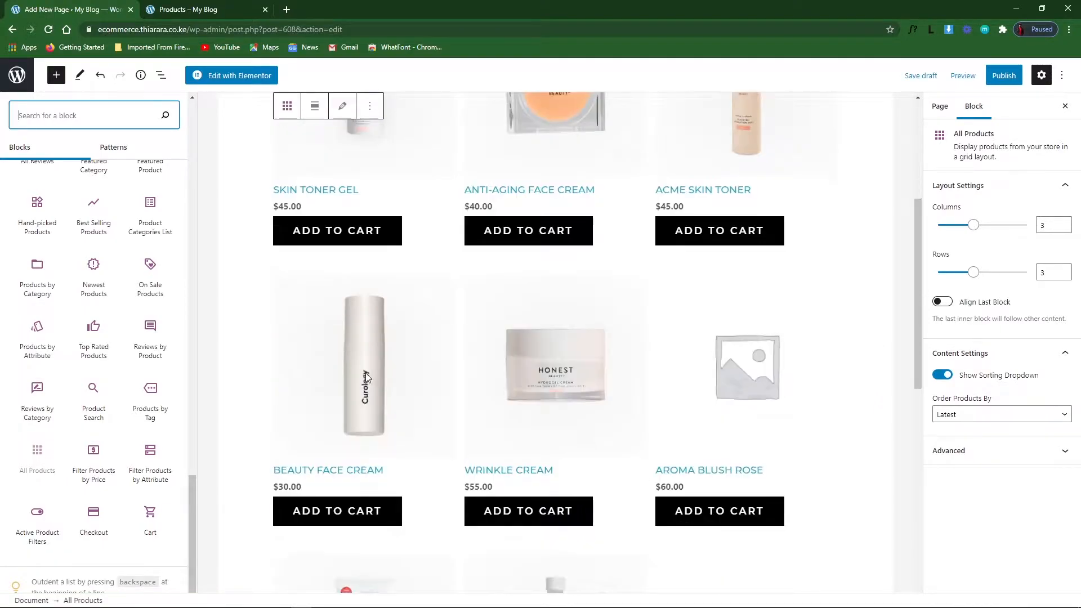
scroll(364, 374, "up", 3)
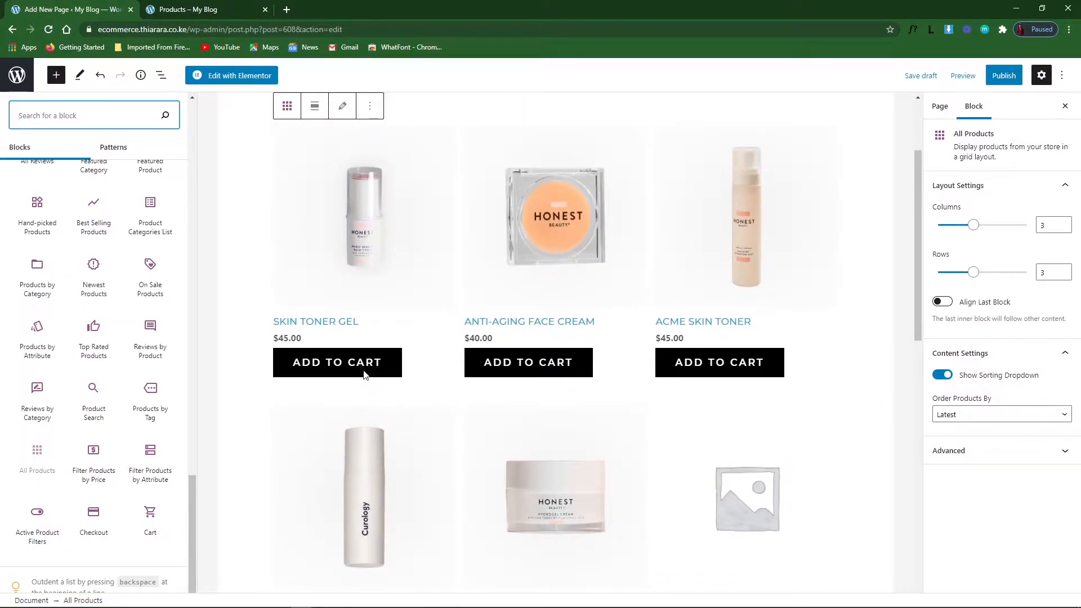
Set the All Products block's layout to 2 rows and try to go to the grid's next page of products.
left_click(332, 254)
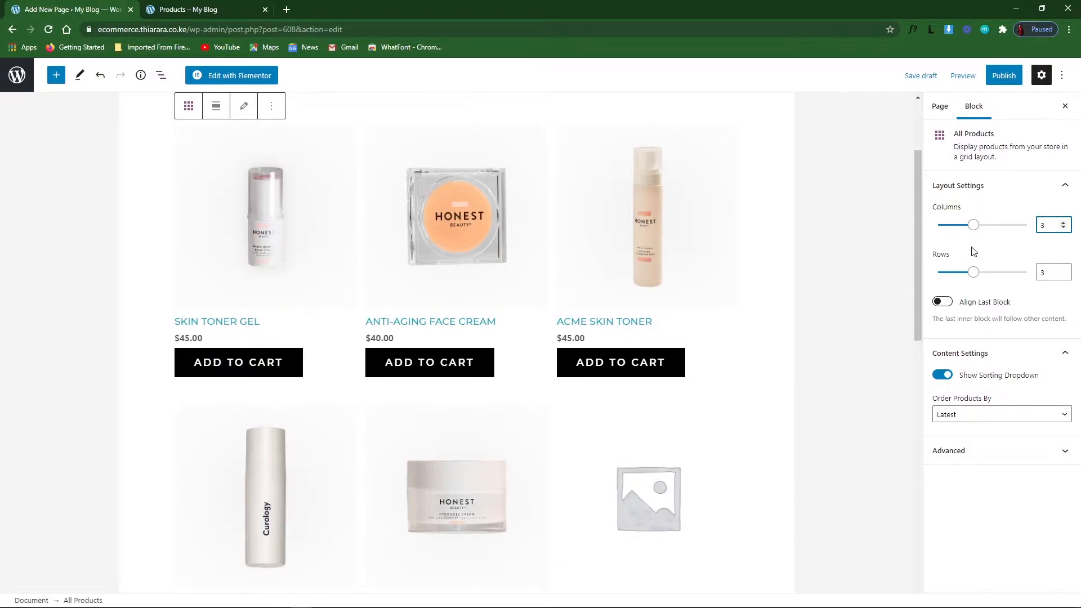
double_click(1045, 226)
scroll(619, 278, "down", 5)
scroll(566, 284, "up", 5)
scroll(509, 290, "down", 8)
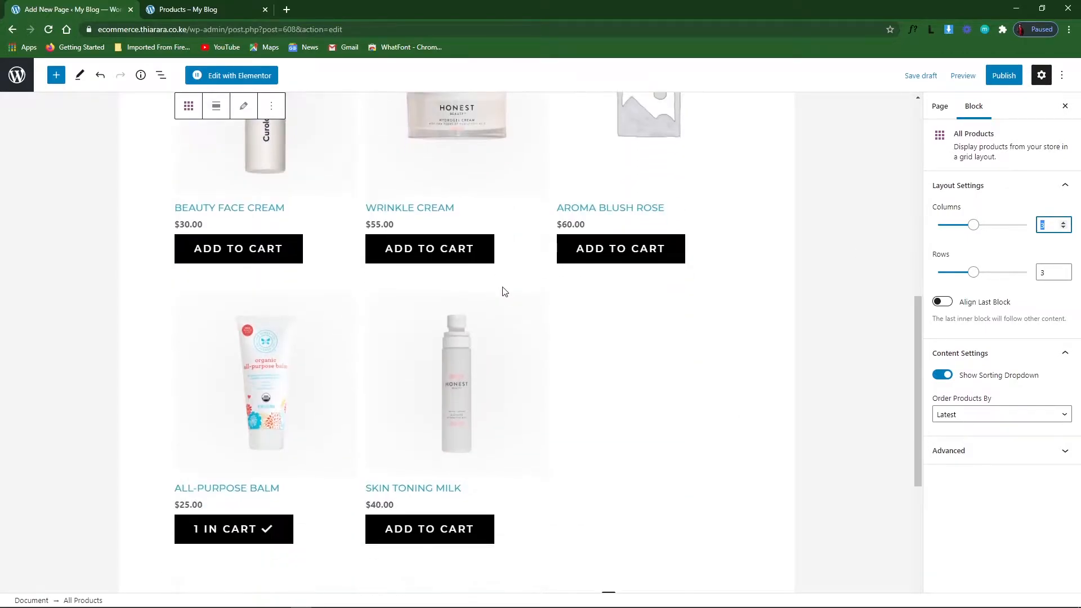
scroll(504, 291, "up", 5)
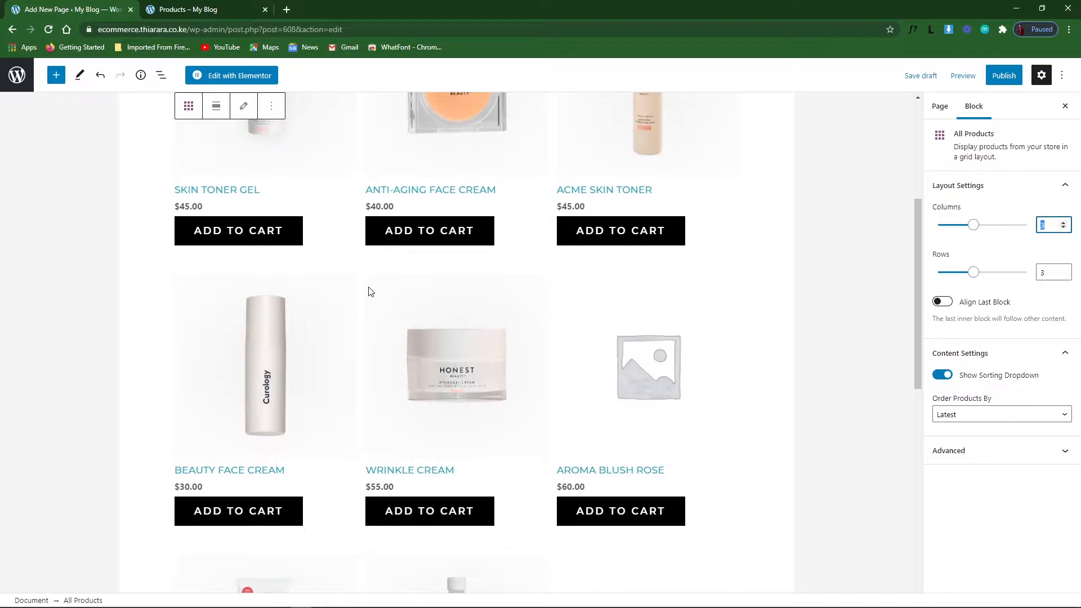
scroll(366, 296, "down", 3)
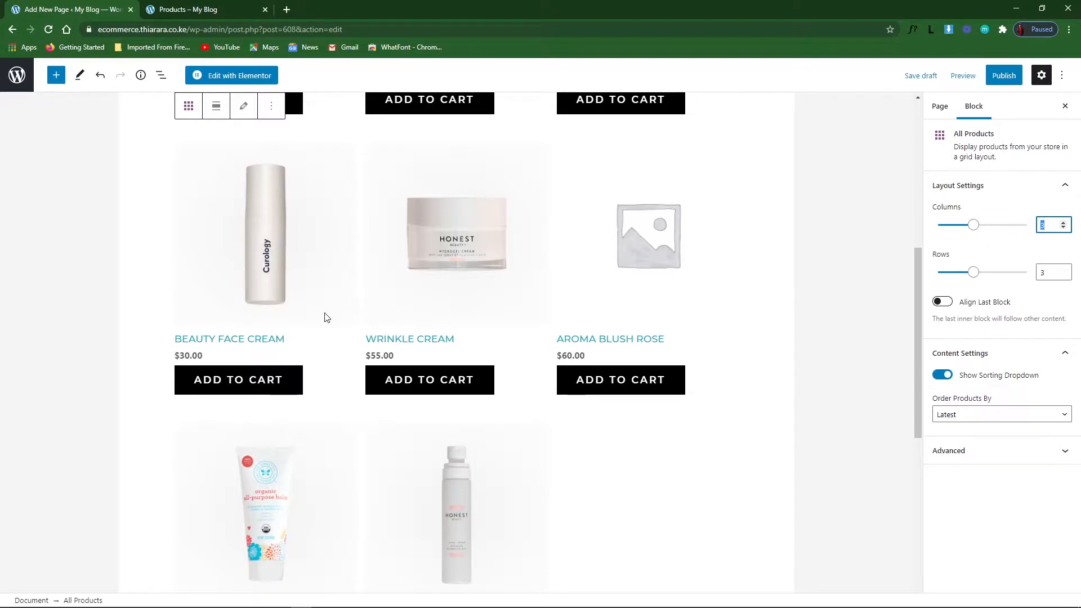
left_click_drag(1058, 274, 1018, 278)
type("2")
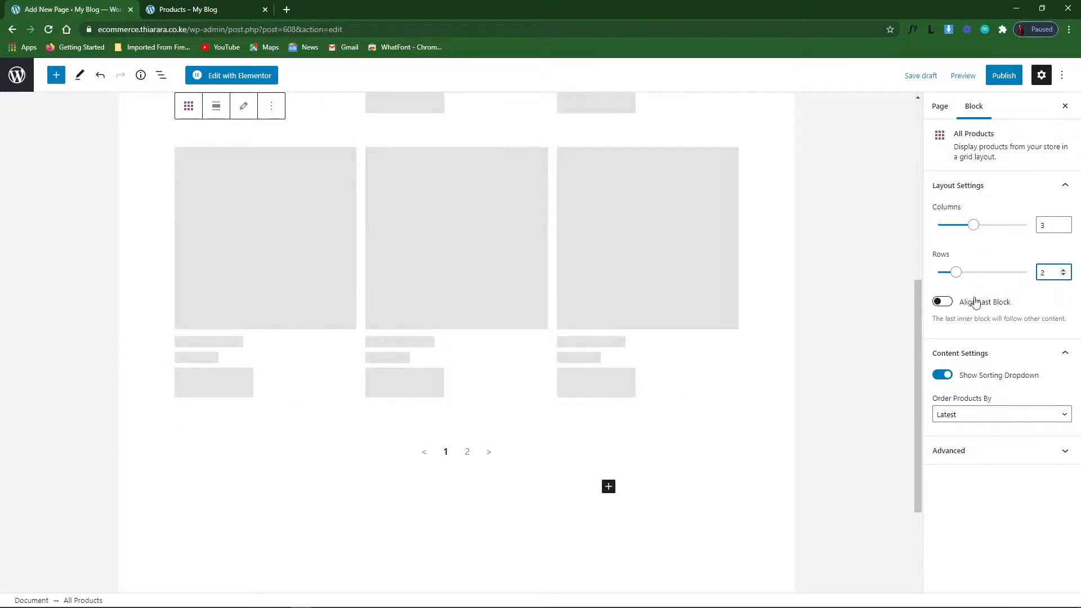
left_click(490, 452)
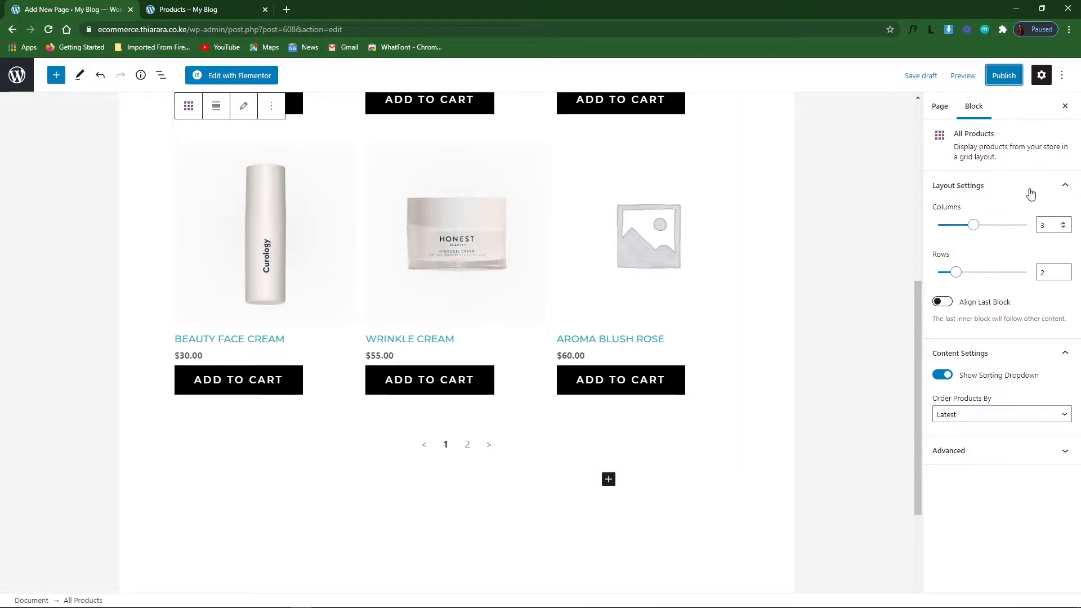
Publish the MY SHOP page and open the live page in a new browser tab.
left_click(1003, 75)
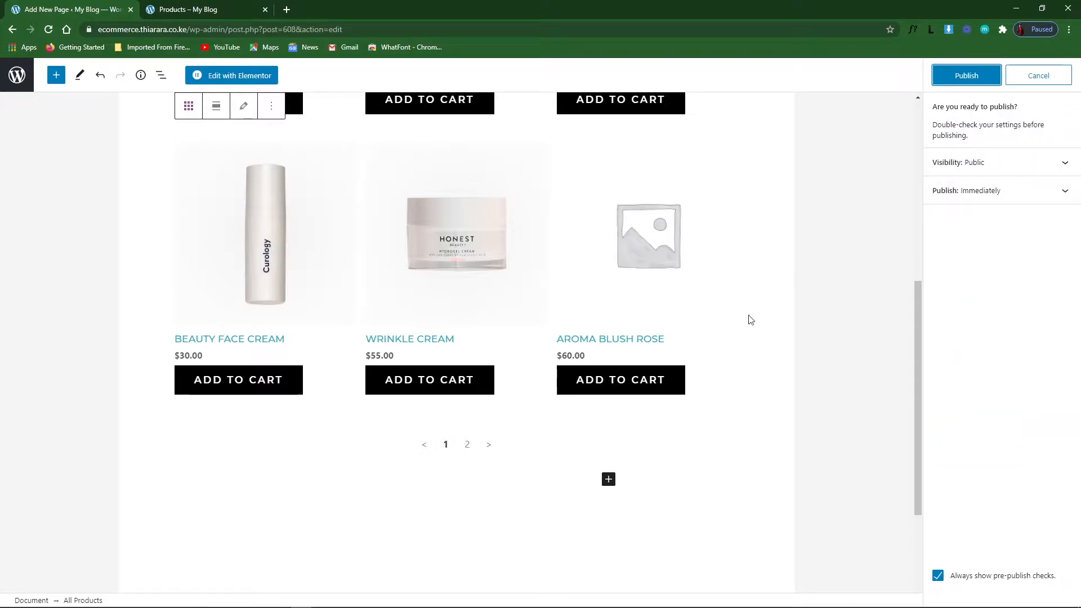
left_click(966, 76)
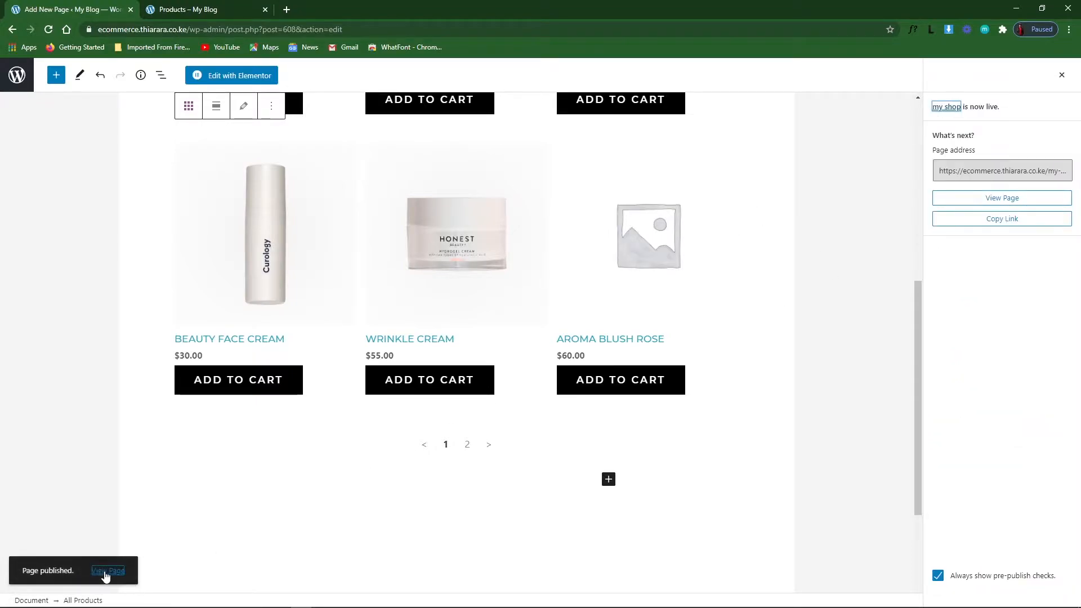
right_click(108, 572)
left_click(161, 422)
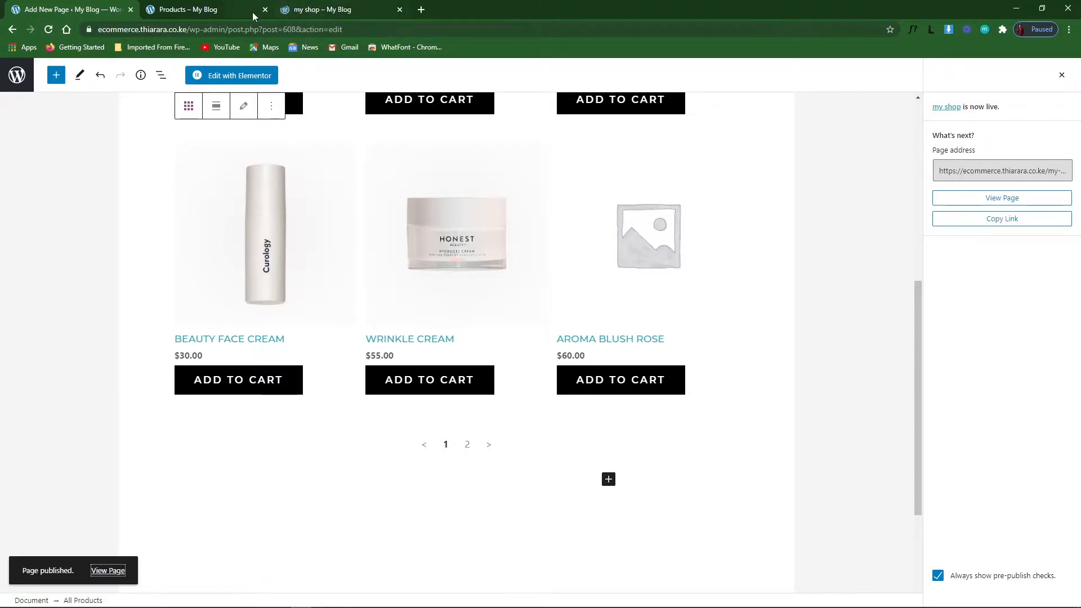
Compare the original Shop page's product listing with the product grid on the published MY SHOP page.
left_click(204, 13)
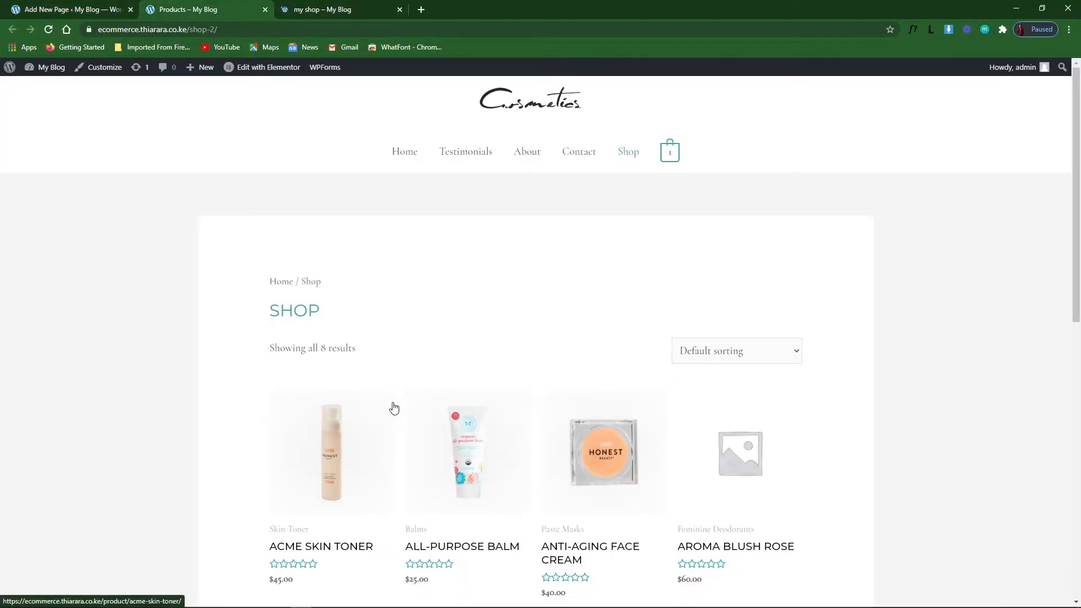
scroll(394, 406, "down", 5)
scroll(392, 398, "down", 2)
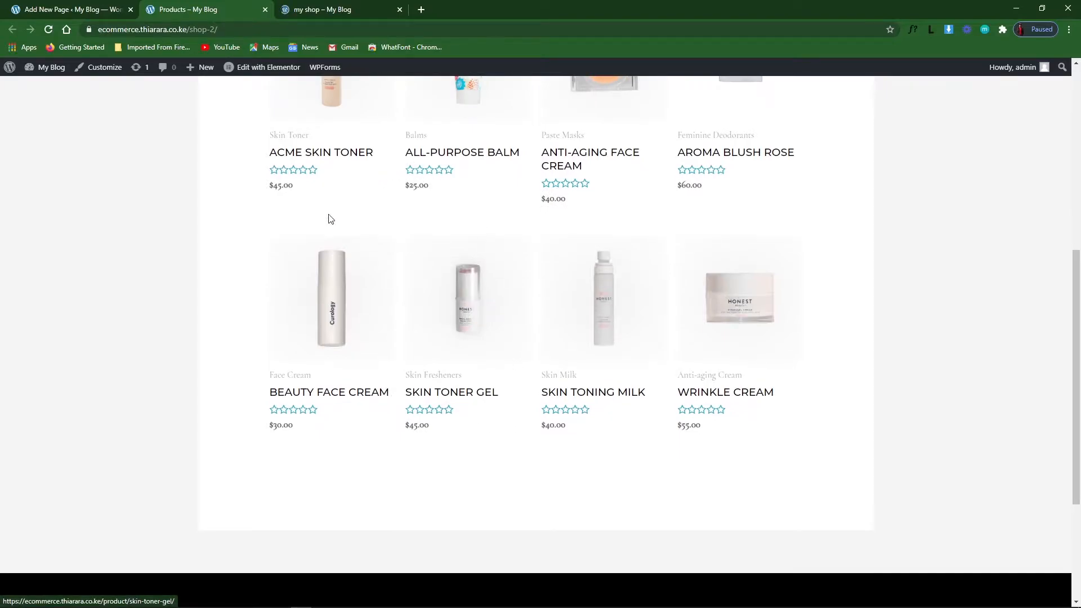
scroll(463, 472, "up", 7)
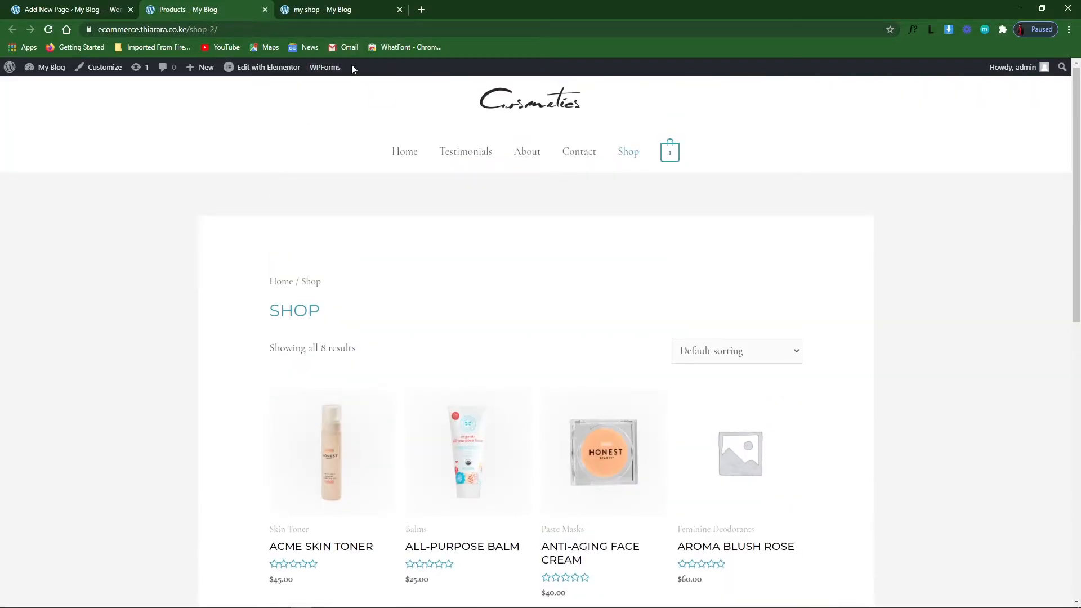
left_click(356, 9)
scroll(481, 473, "down", 5)
scroll(478, 472, "down", 4)
scroll(619, 463, "up", 6)
scroll(566, 460, "down", 2)
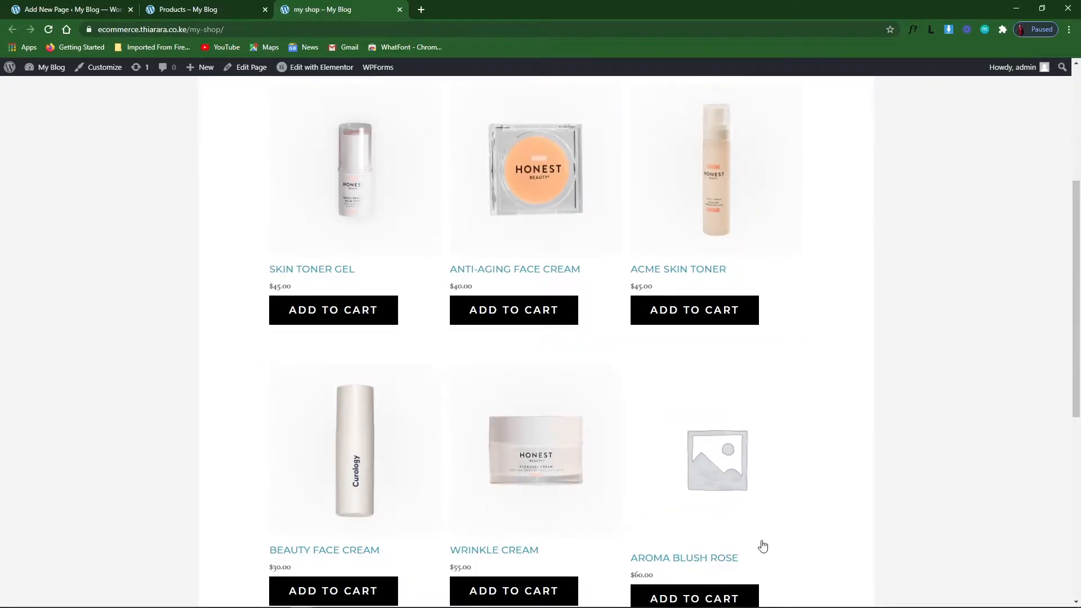
scroll(495, 509, "down", 2)
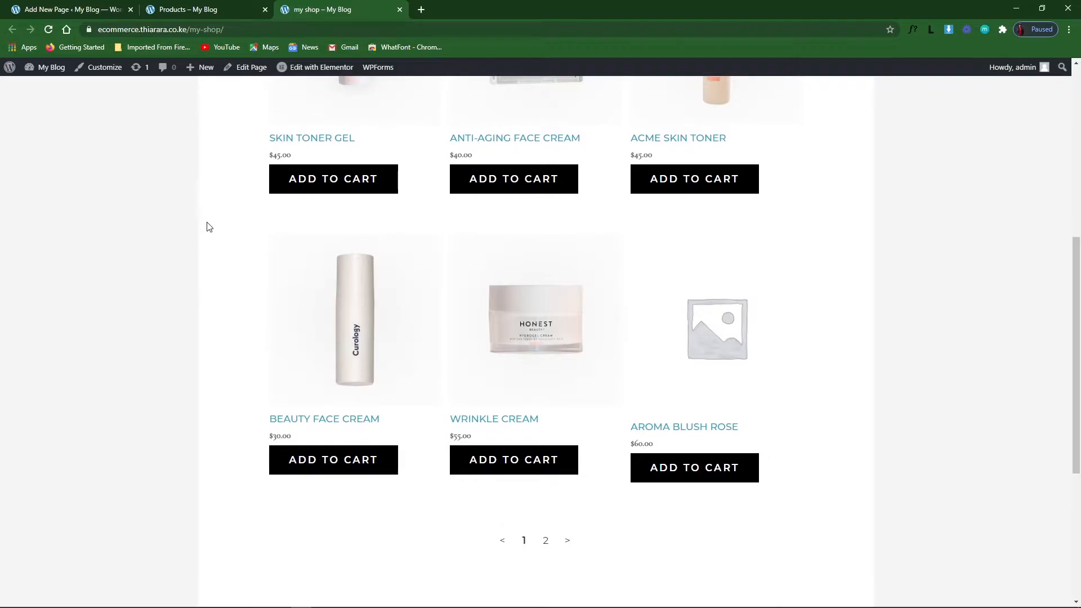
scroll(387, 386, "up", 4)
left_click(176, 6)
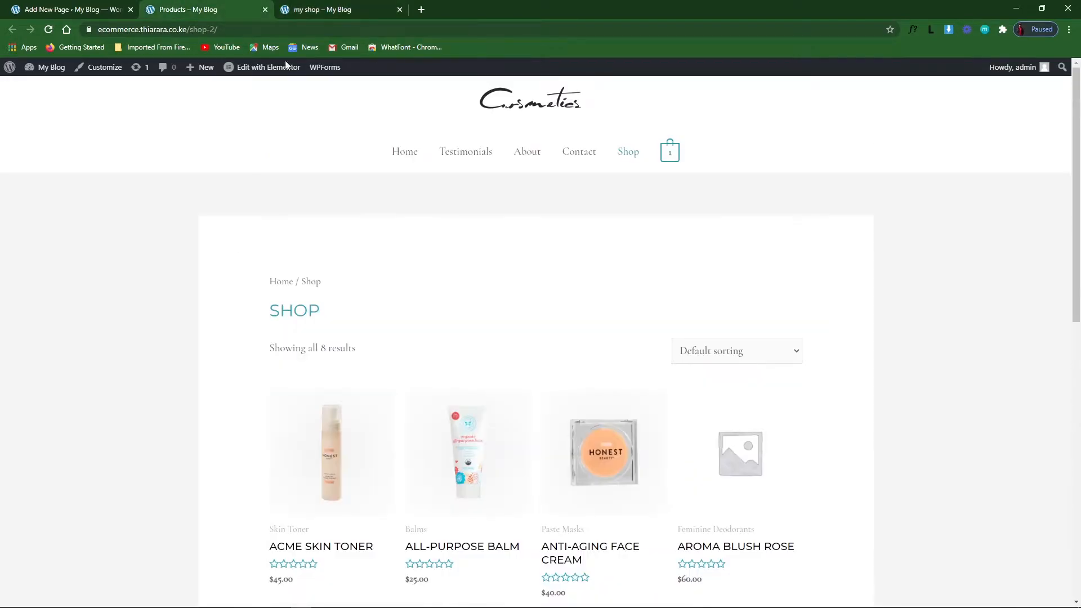
Close the post-publish notice in the page editor and view the sorting options on the live MY SHOP page.
left_click(99, 17)
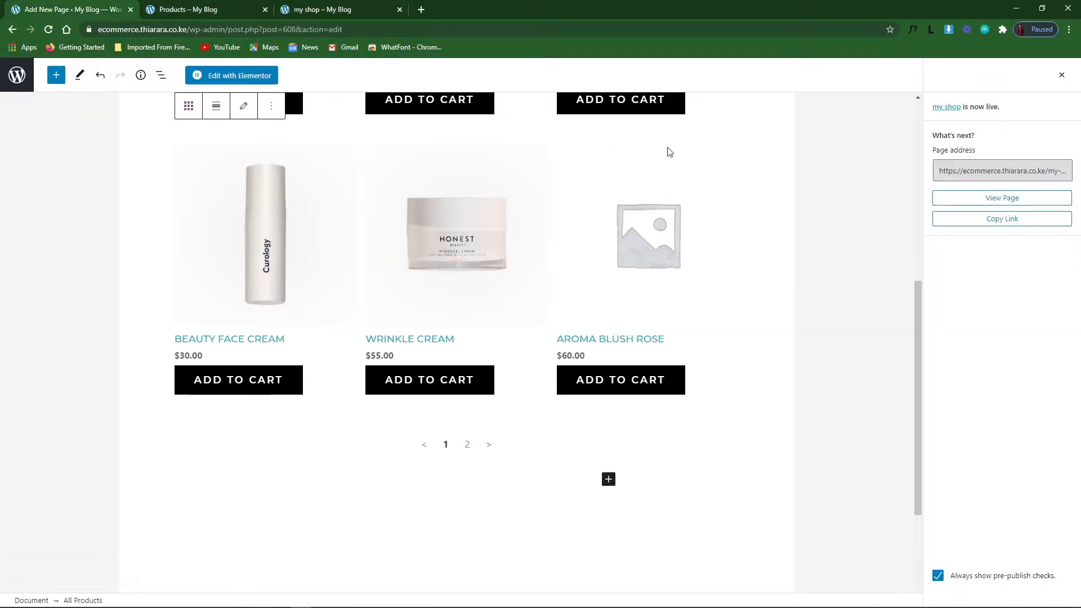
left_click(1057, 74)
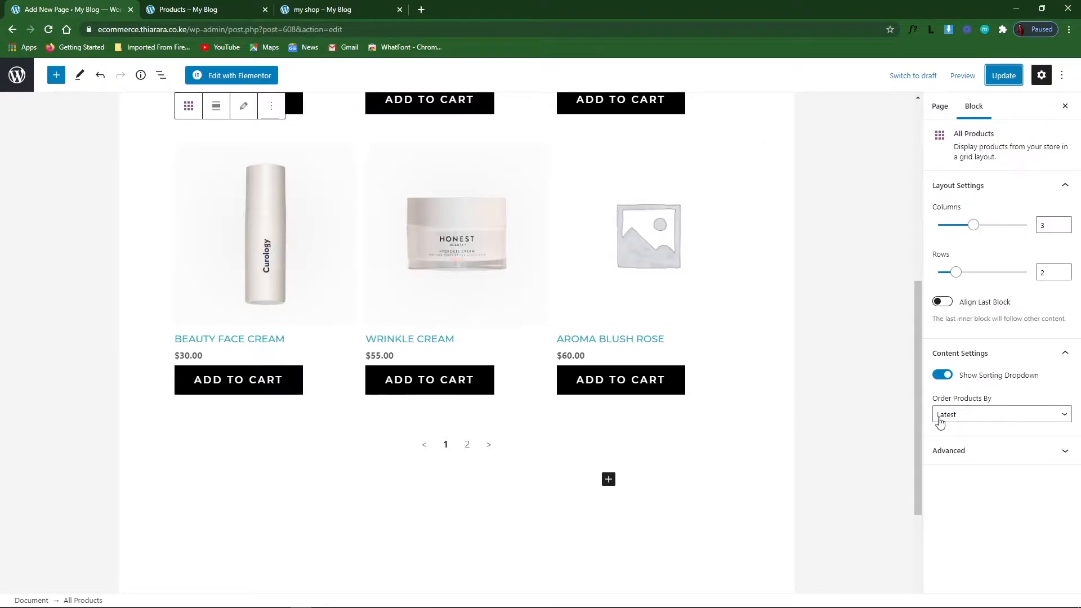
left_click(290, 14)
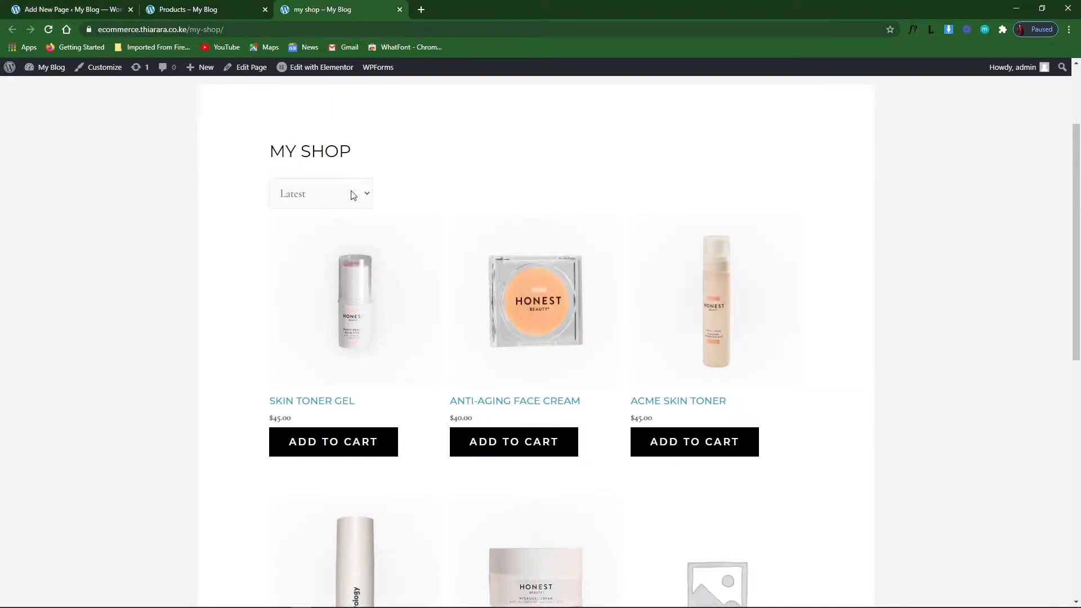
left_click(353, 195)
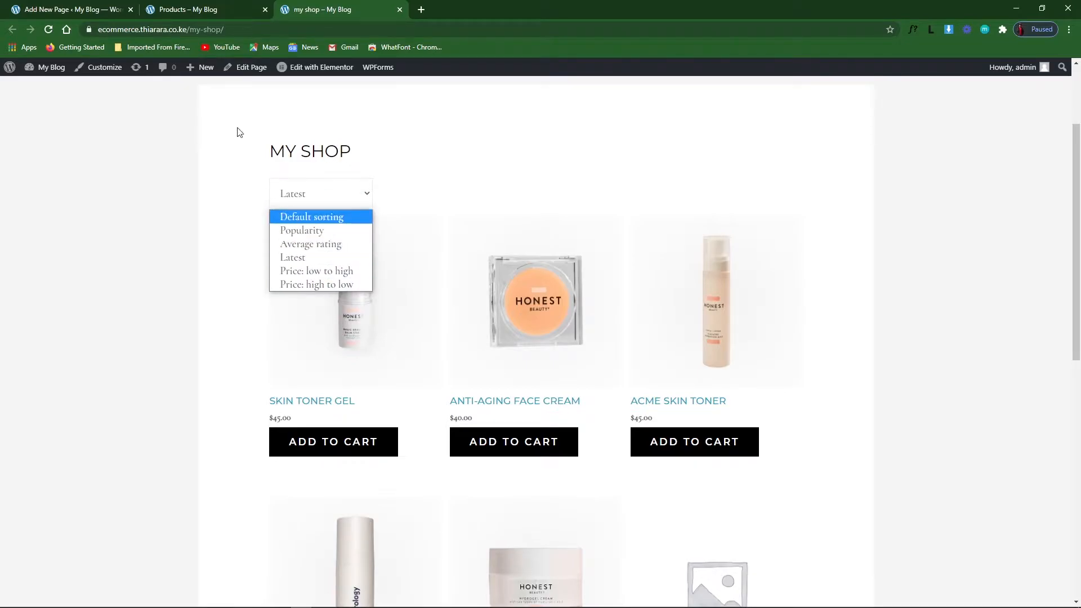
Order the All Products block's products by "Default sorting (menu order)" and update the page.
left_click(87, 7)
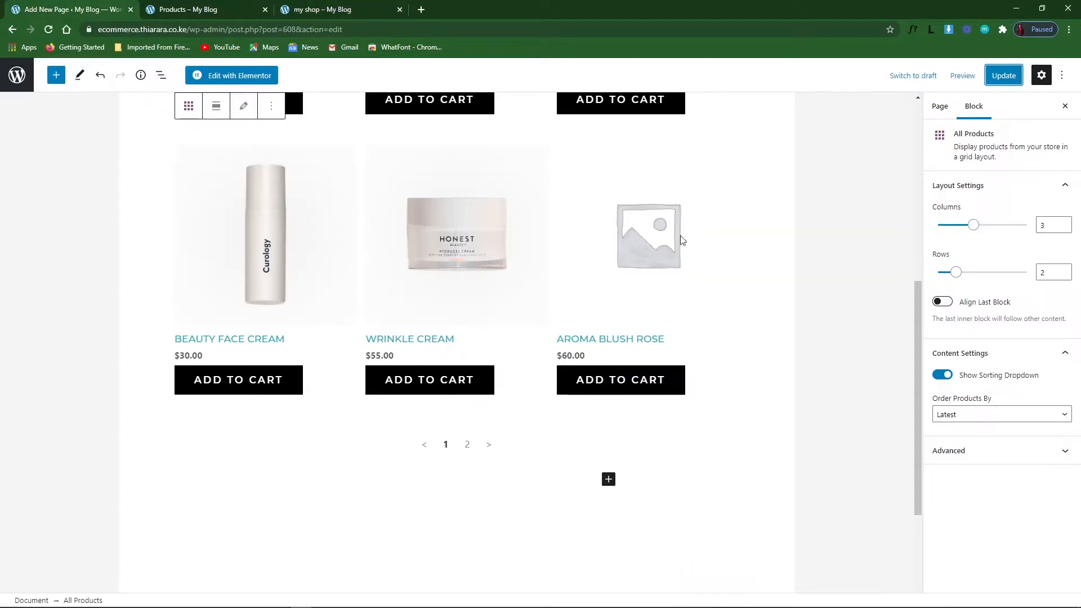
left_click(961, 417)
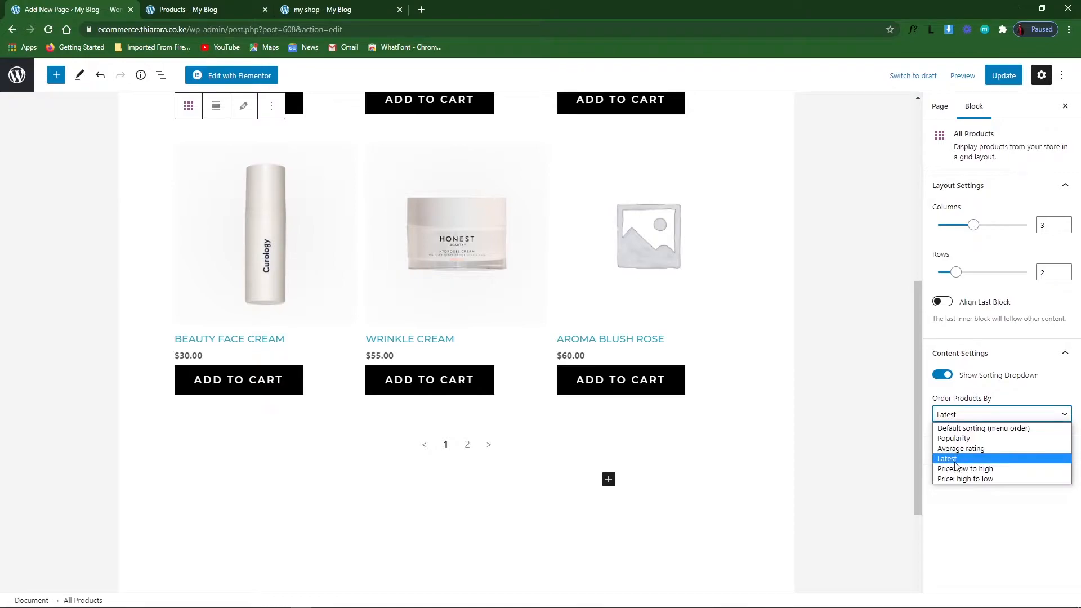
left_click(968, 429)
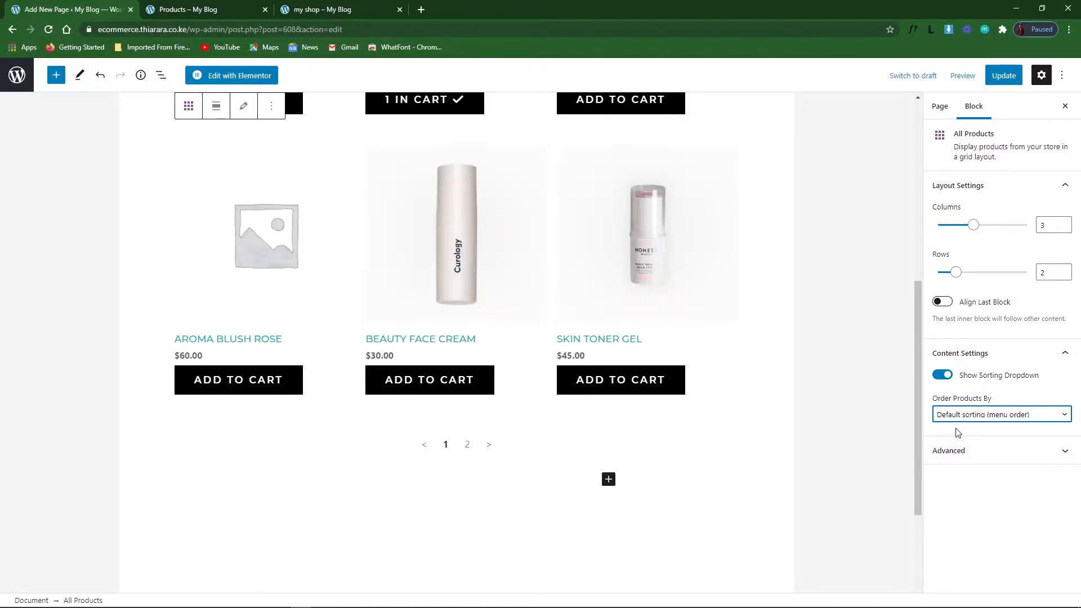
left_click(1006, 78)
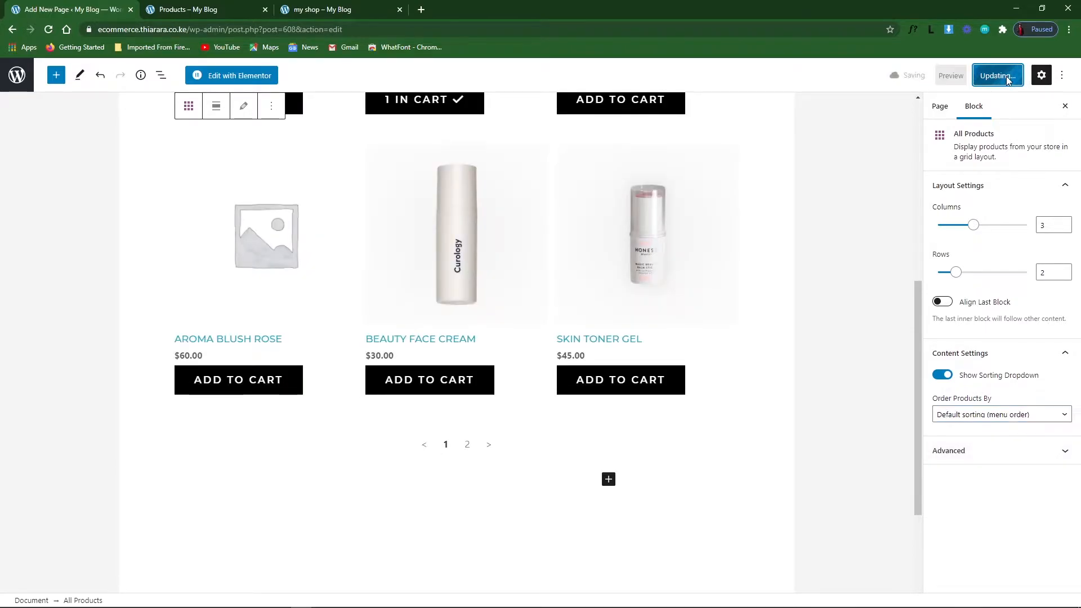
Reload the live MY SHOP page and check its product order and sorting options.
left_click(332, 9)
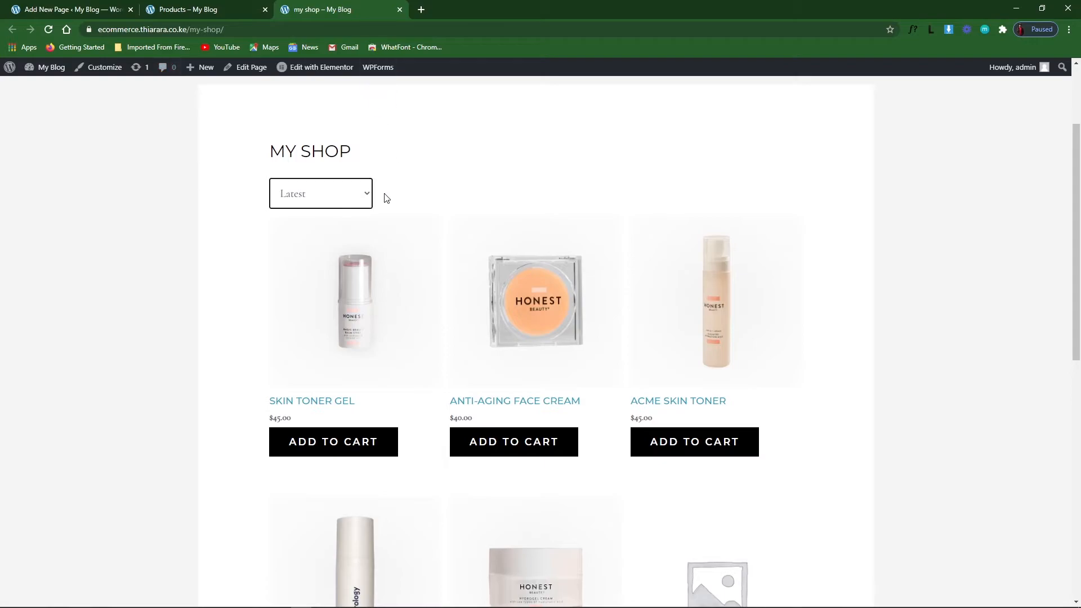
left_click(49, 29)
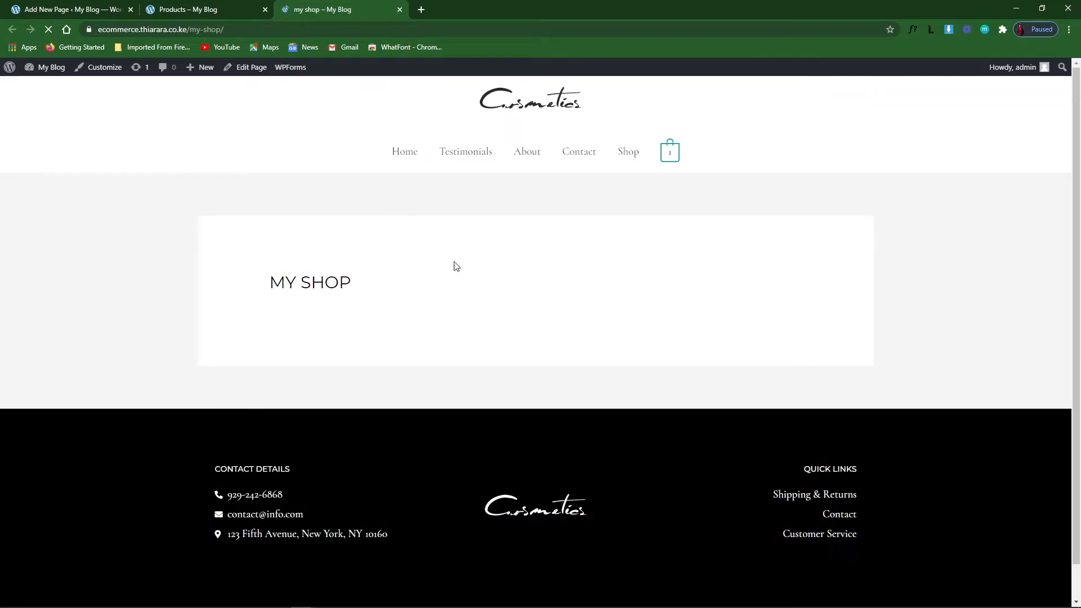
scroll(426, 271, "down", 2)
scroll(351, 260, "up", 3)
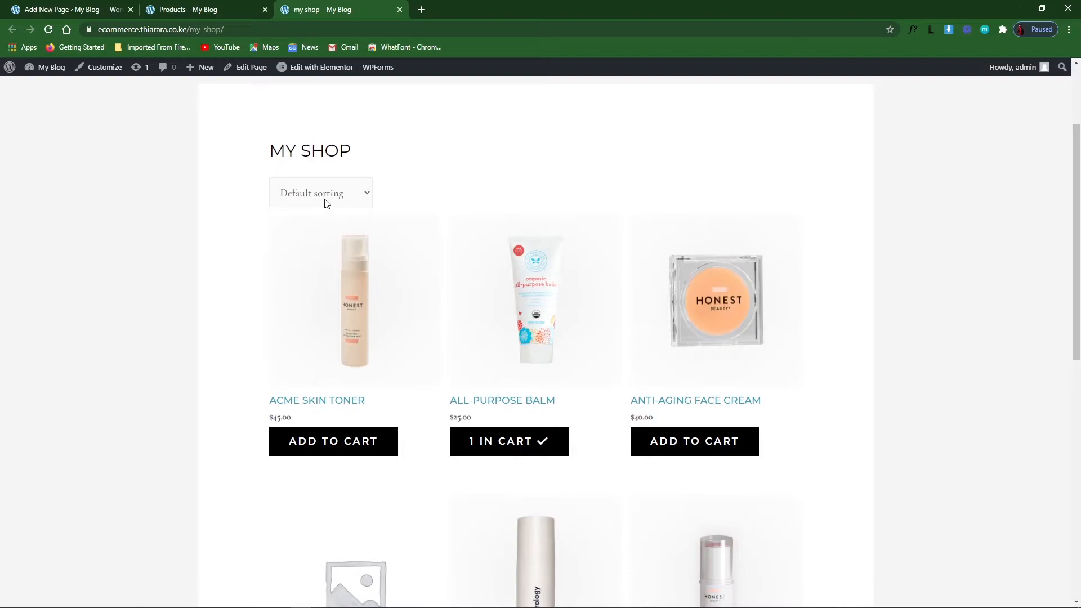
left_click(333, 199)
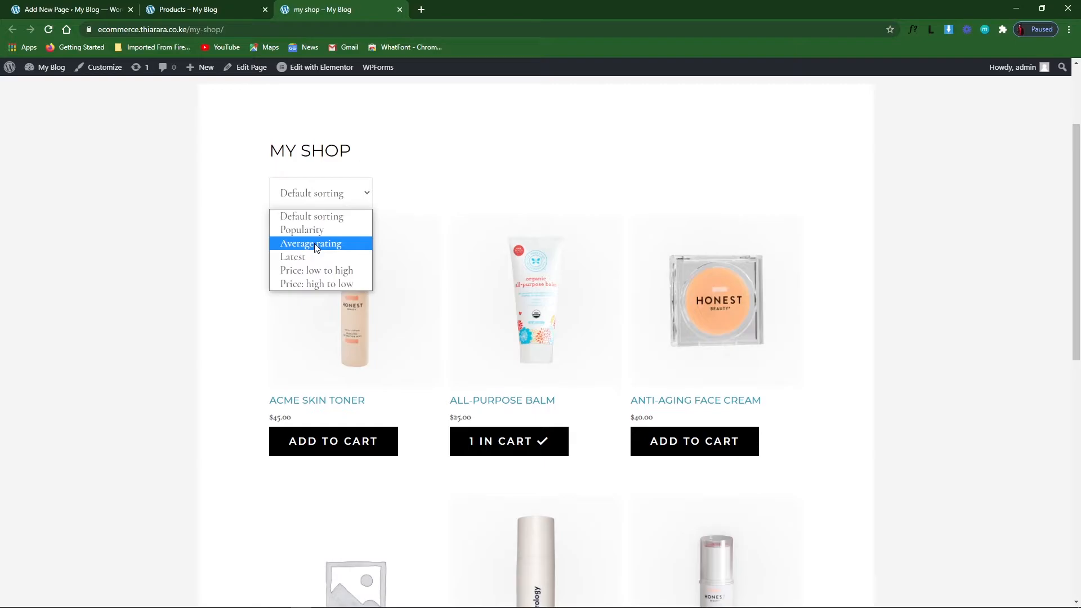
Return to the page editor and open the All Products block's inner product layout for editing.
left_click(70, 10)
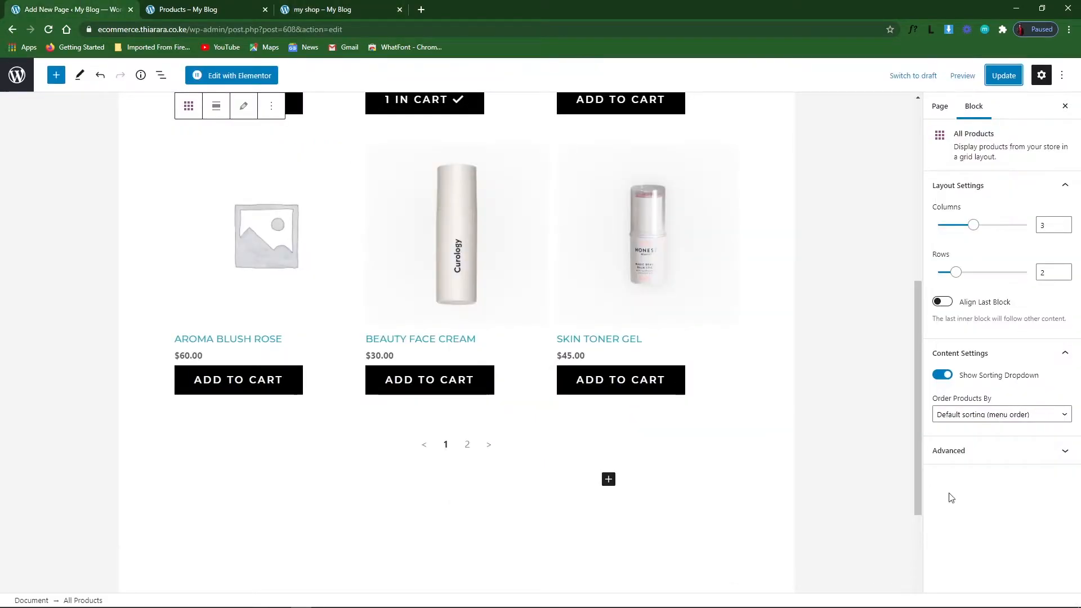
scroll(441, 364, "up", 5)
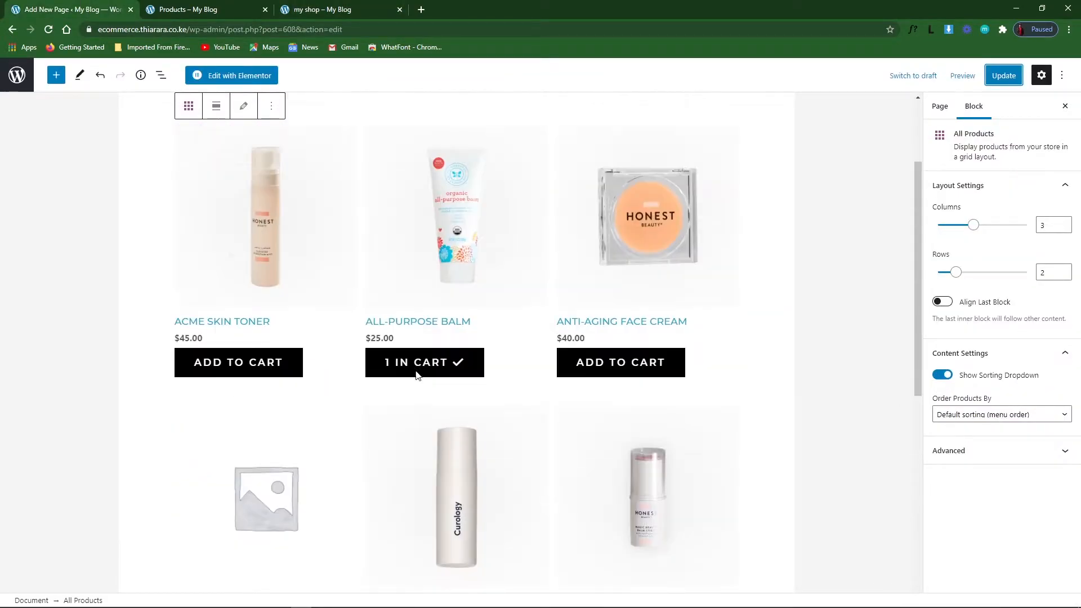
scroll(338, 365, "up", 3)
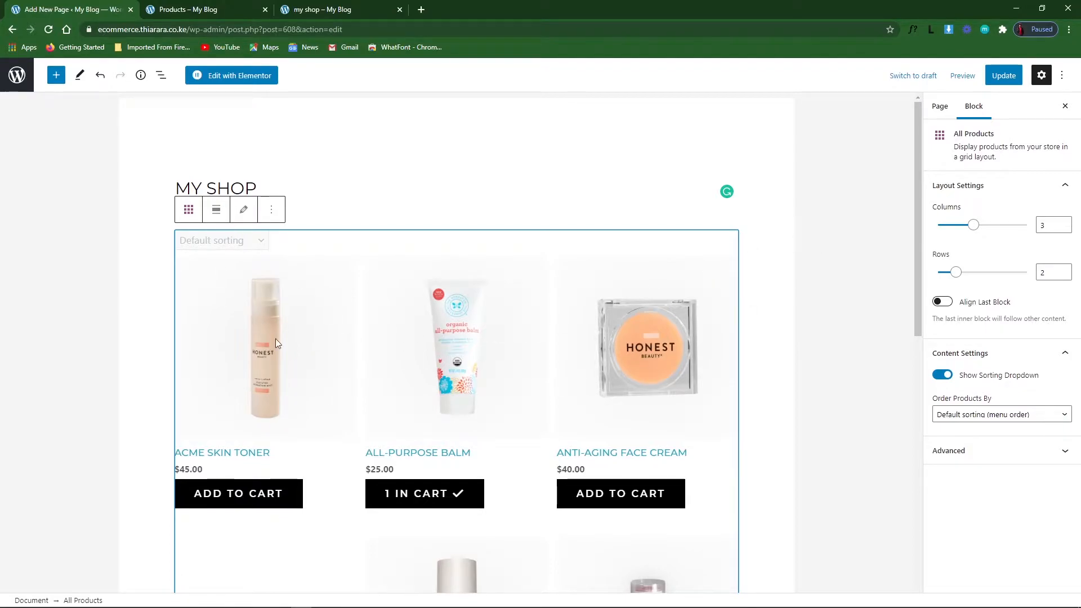
scroll(272, 380, "down", 5)
scroll(236, 247, "up", 3)
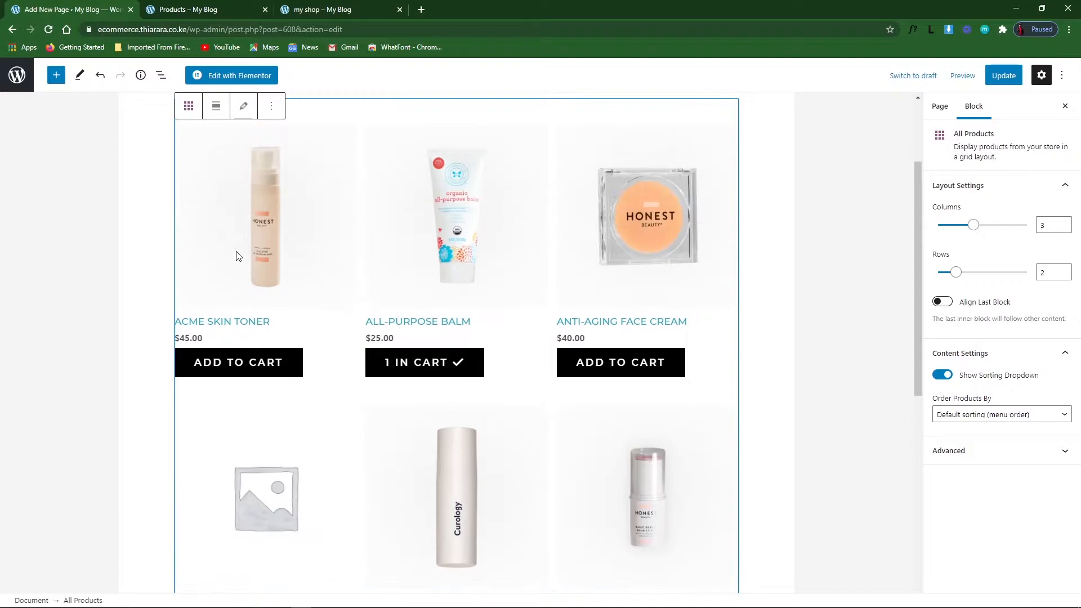
left_click(242, 109)
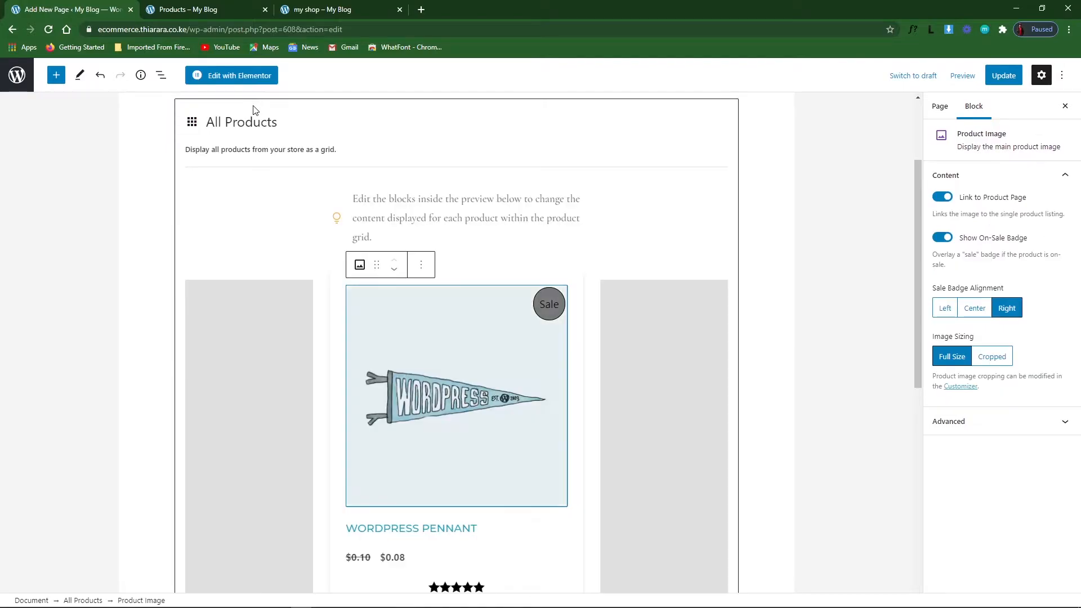
scroll(362, 306, "down", 2)
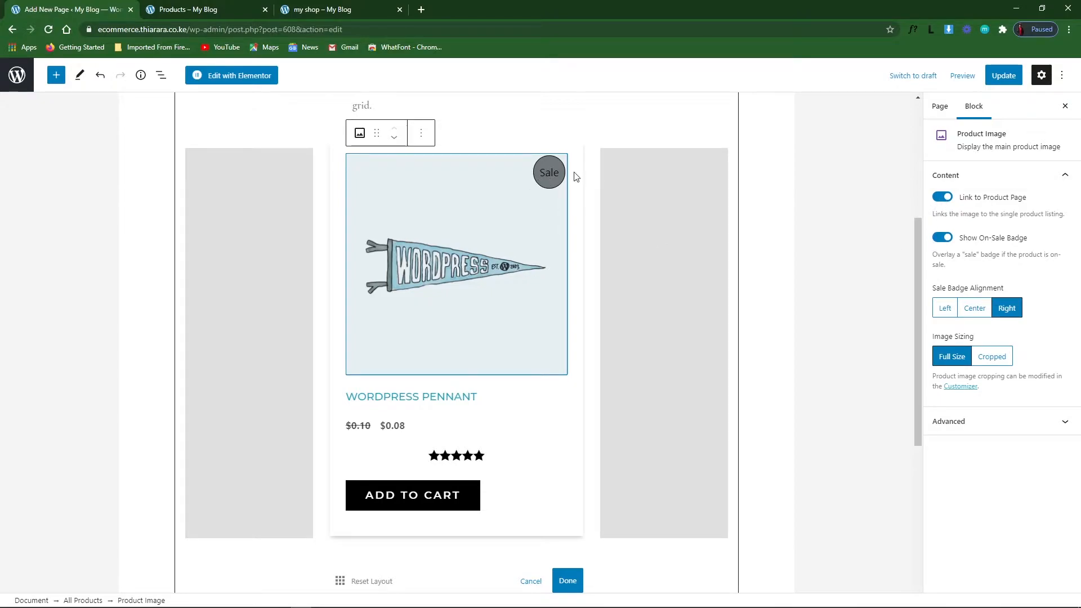
Toggle the product image's on-sale badge off and back on, try its alignment options and set it to Center.
left_click(948, 241)
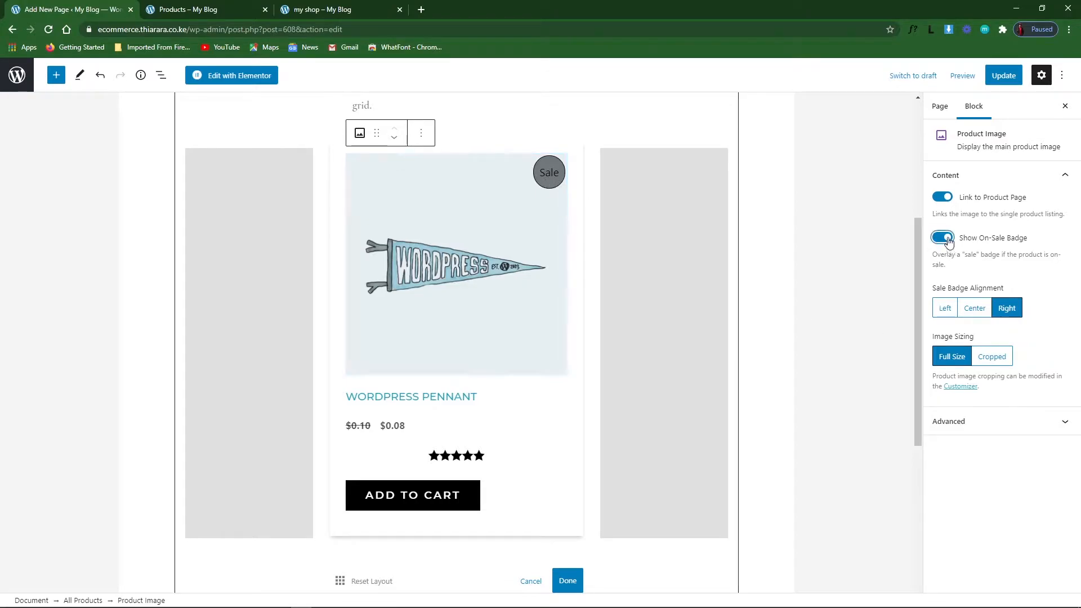
left_click(948, 240)
left_click(973, 307)
left_click(951, 309)
left_click(978, 314)
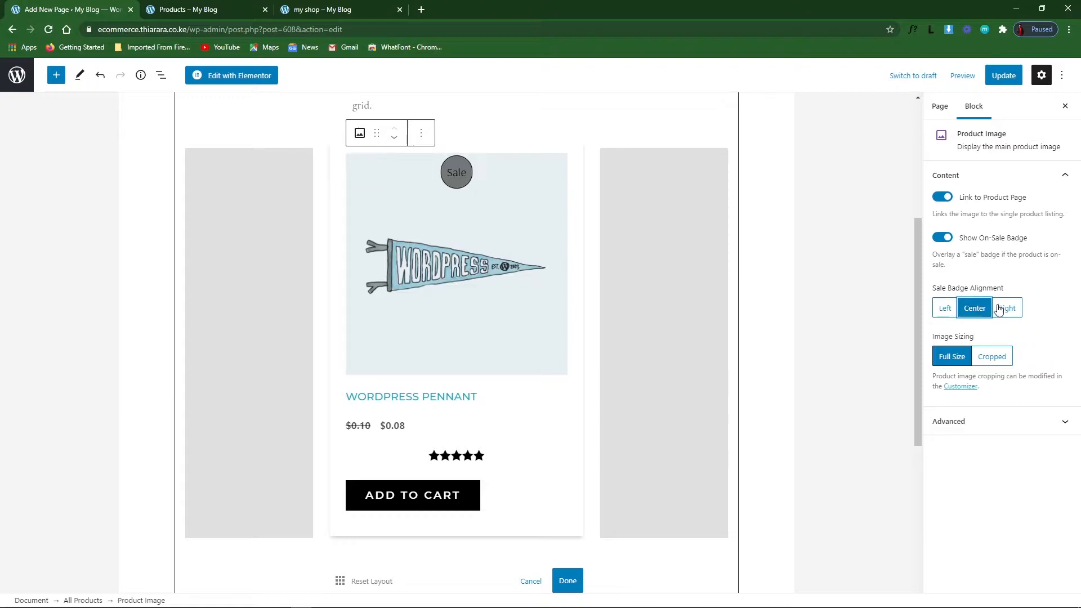
Align the product image's sale badge to the Right, try Cropped image sizing and set it back to Full Size.
left_click(1006, 308)
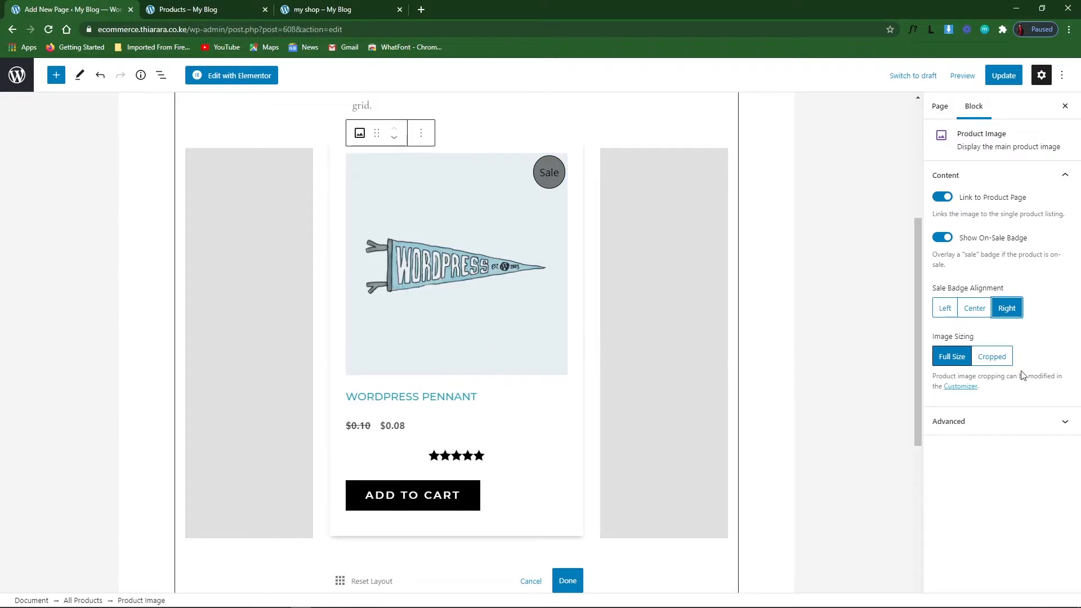
left_click(994, 360)
left_click(950, 359)
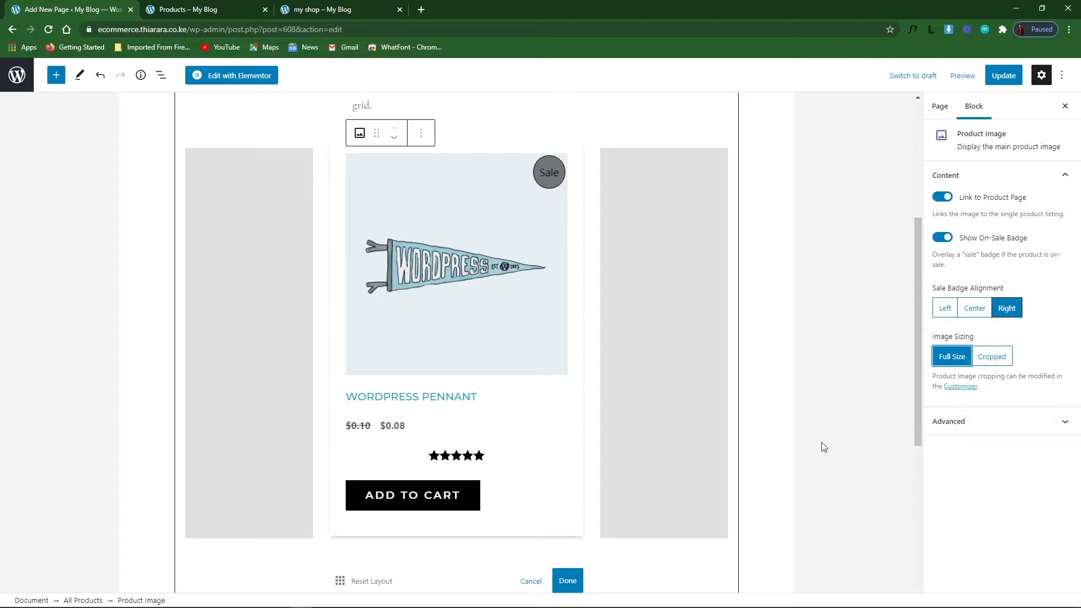
scroll(635, 448, "down", 5)
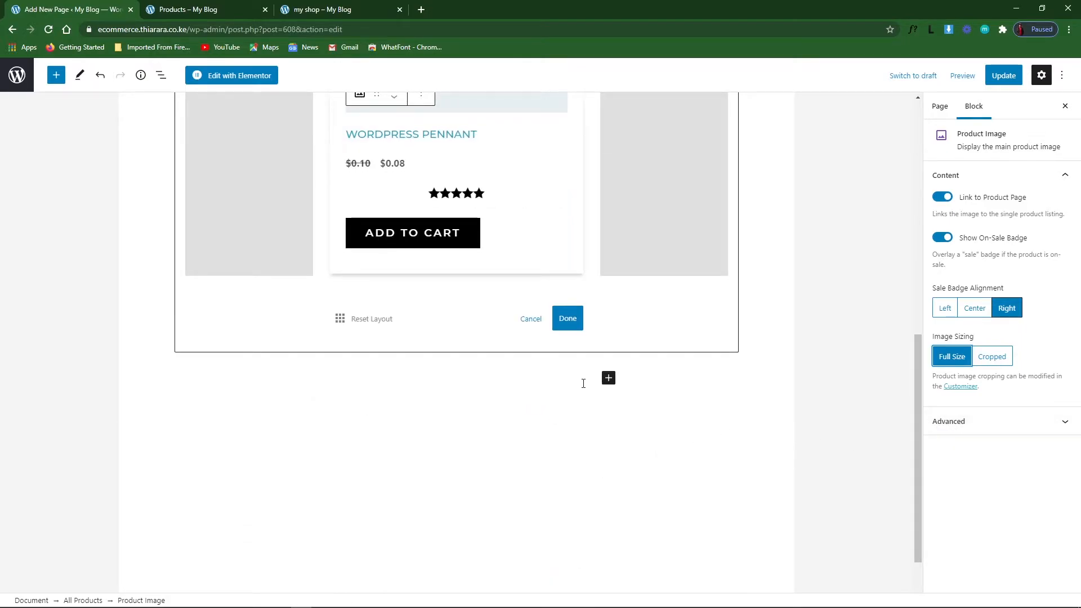
scroll(583, 383, "up", 5)
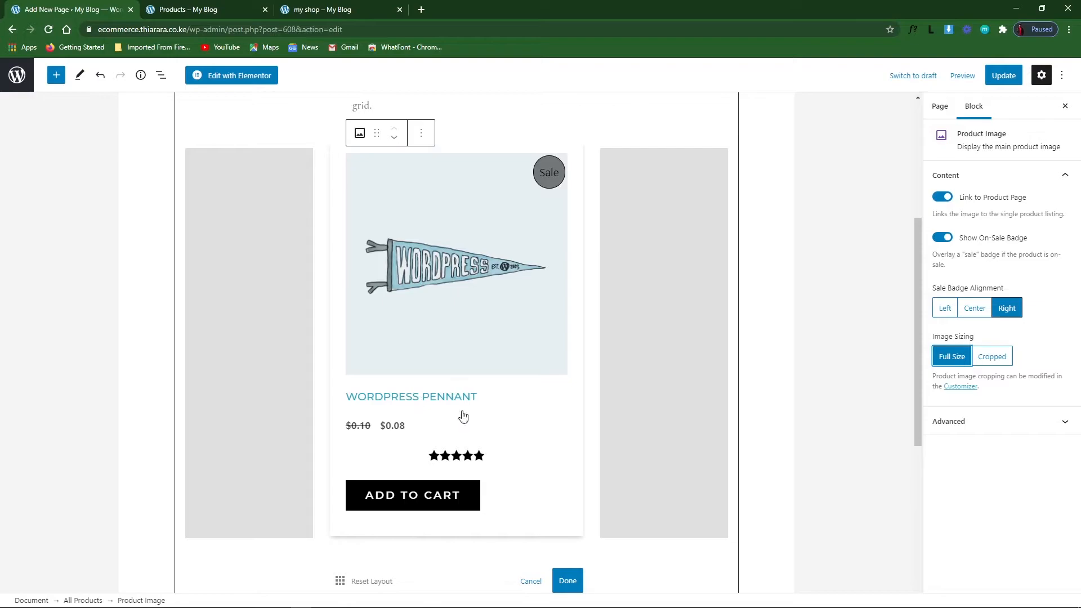
Insert a Product Summary block between the product title and the price in the All Products layout.
mouse_move(456, 413)
left_click(456, 413)
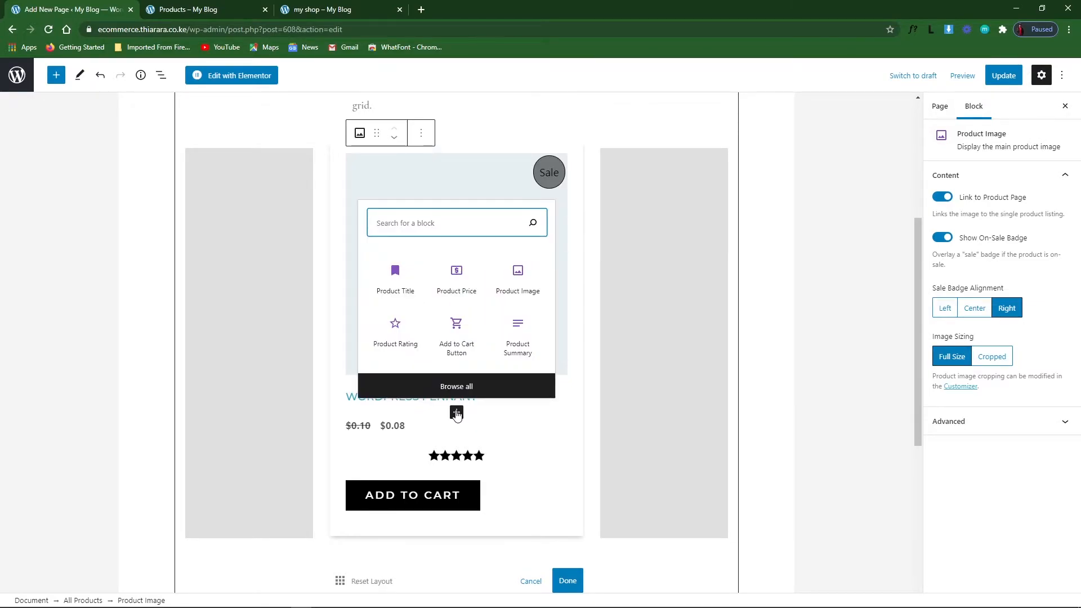
left_click(547, 476)
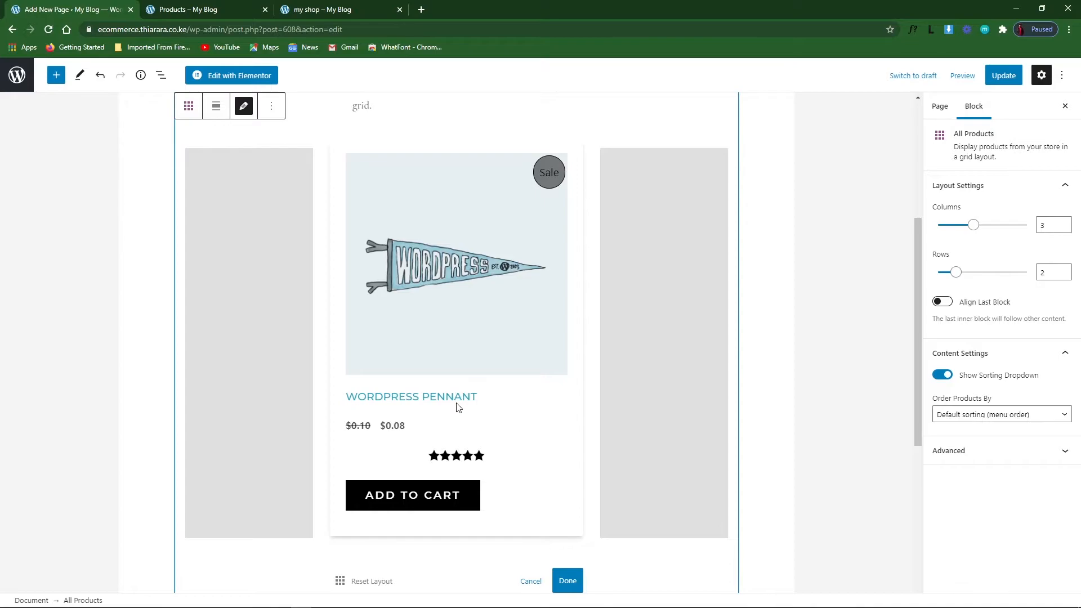
mouse_move(457, 415)
left_click(456, 414)
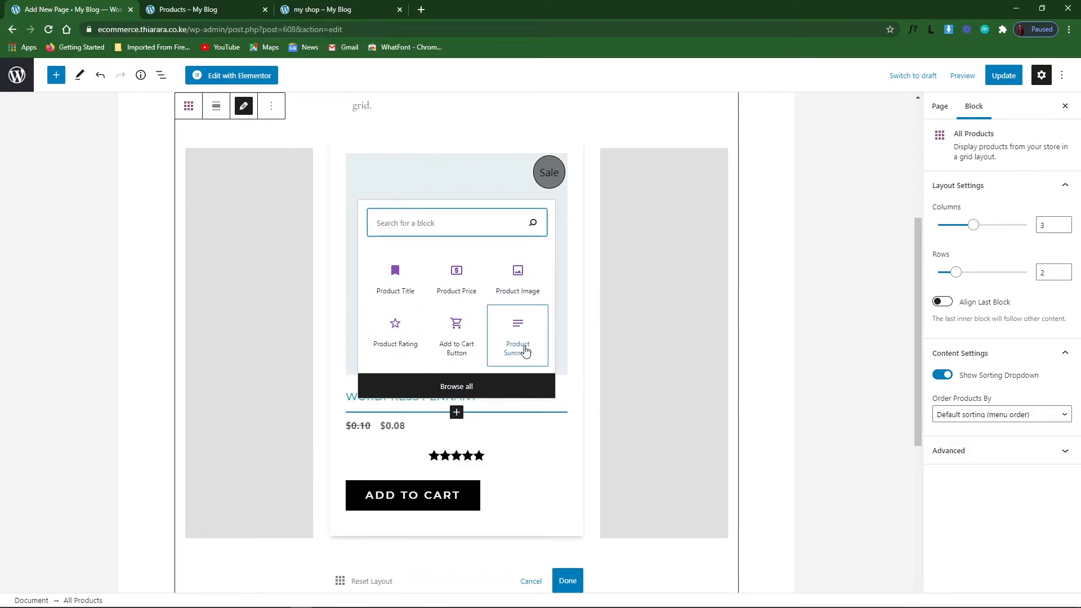
left_click(520, 346)
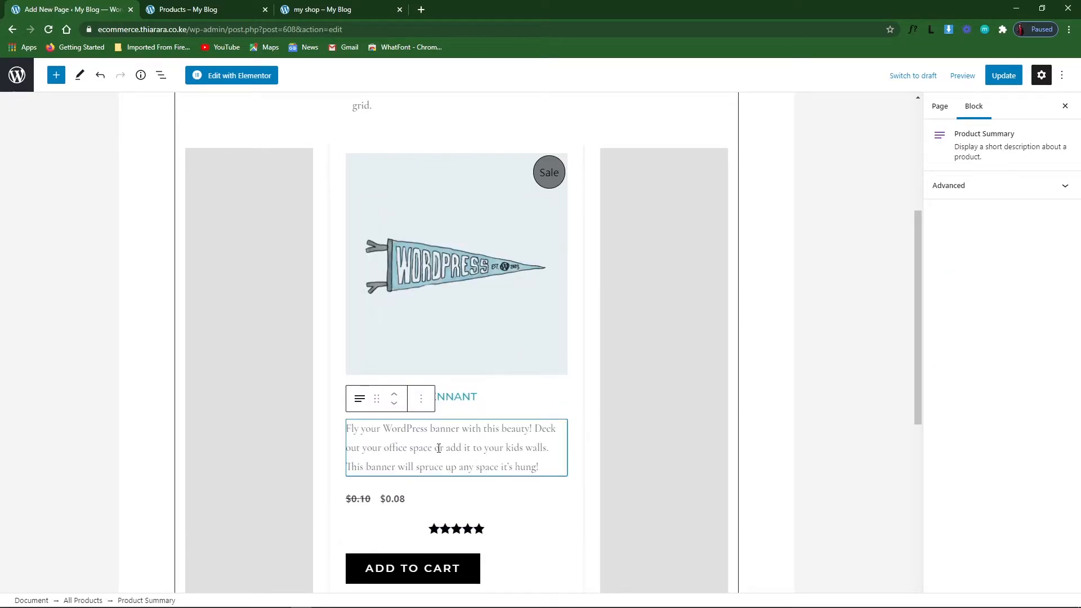
Finish editing the All Products block's inner layout and update the page.
scroll(439, 446, "down", 7)
scroll(477, 297, "up", 5)
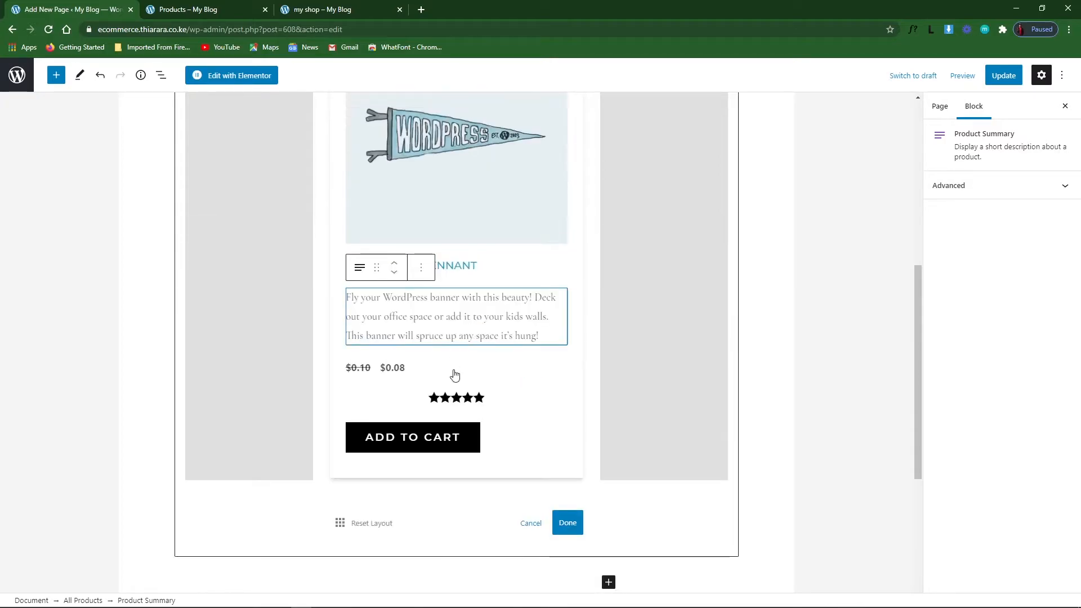
left_click(567, 523)
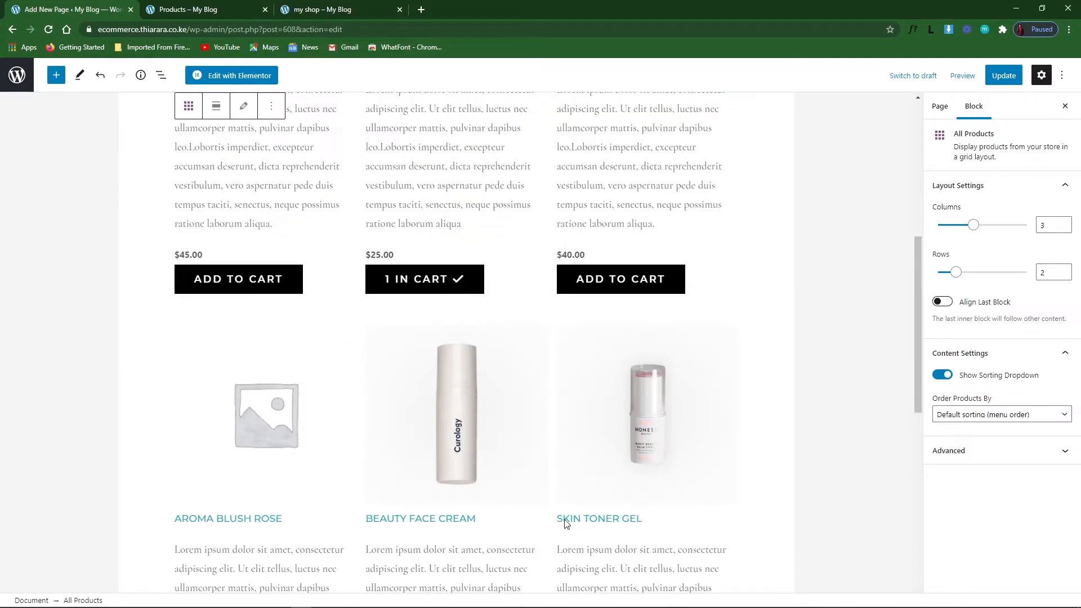
scroll(517, 346, "up", 5)
scroll(285, 379, "down", 3)
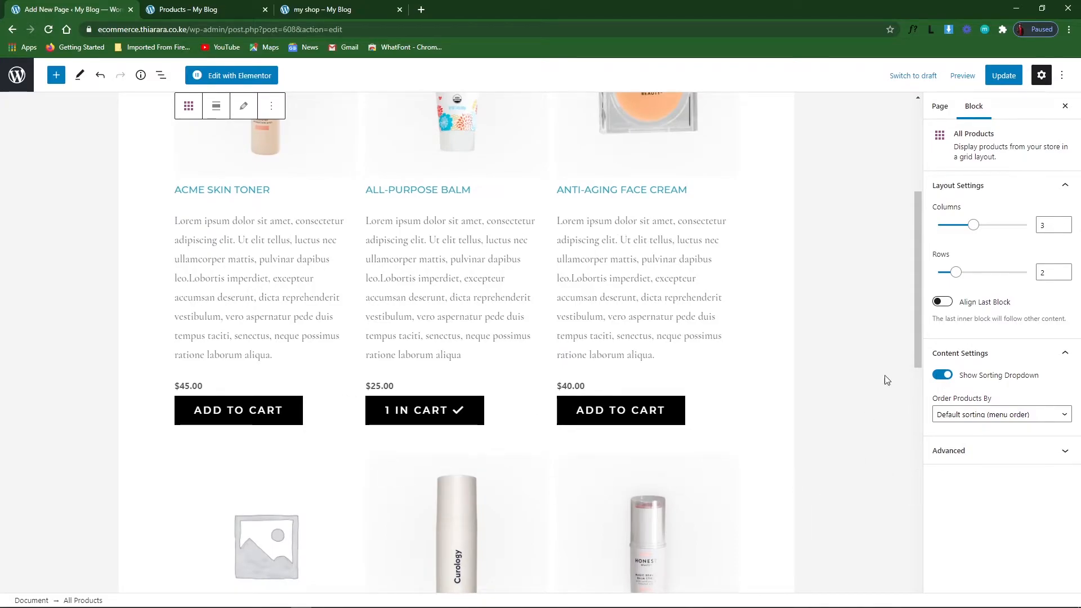
left_click(1003, 75)
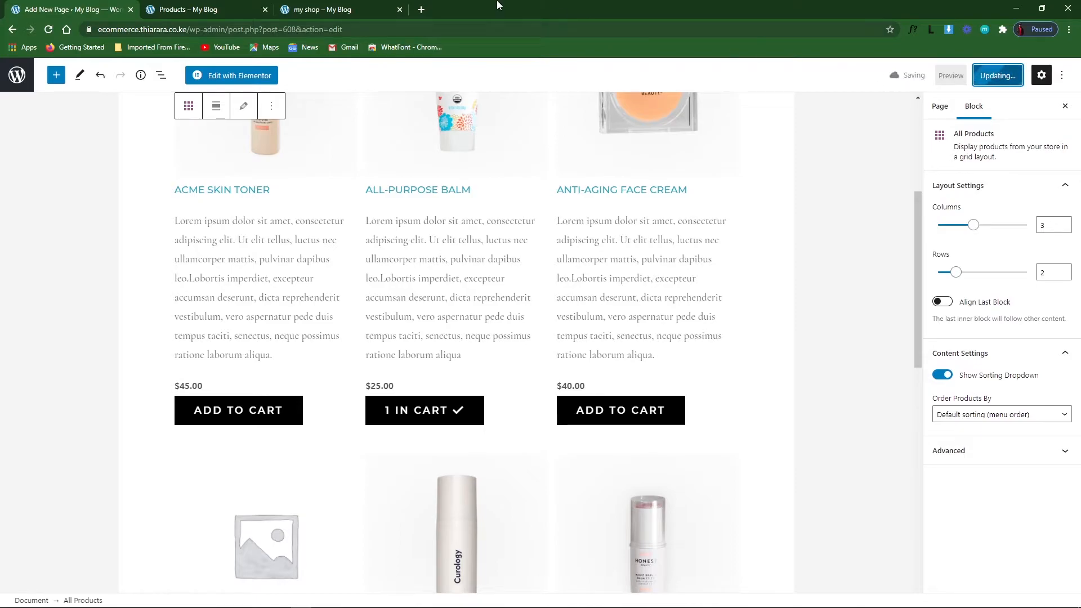
Reload the live MY SHOP page and check how the product summaries appear in the grid.
left_click(293, 9)
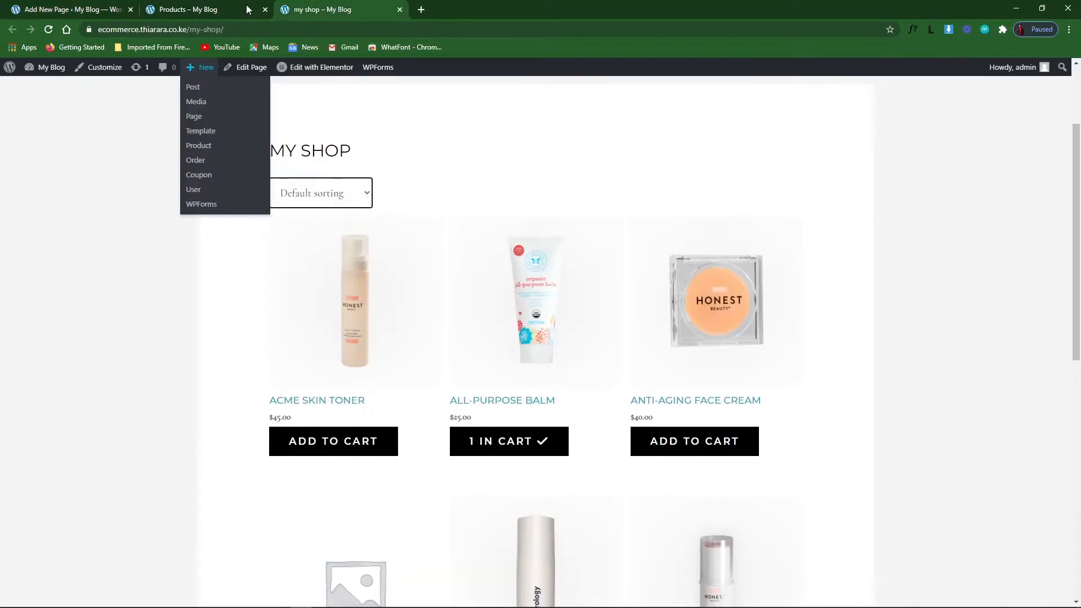
left_click(47, 30)
scroll(290, 330, "down", 2)
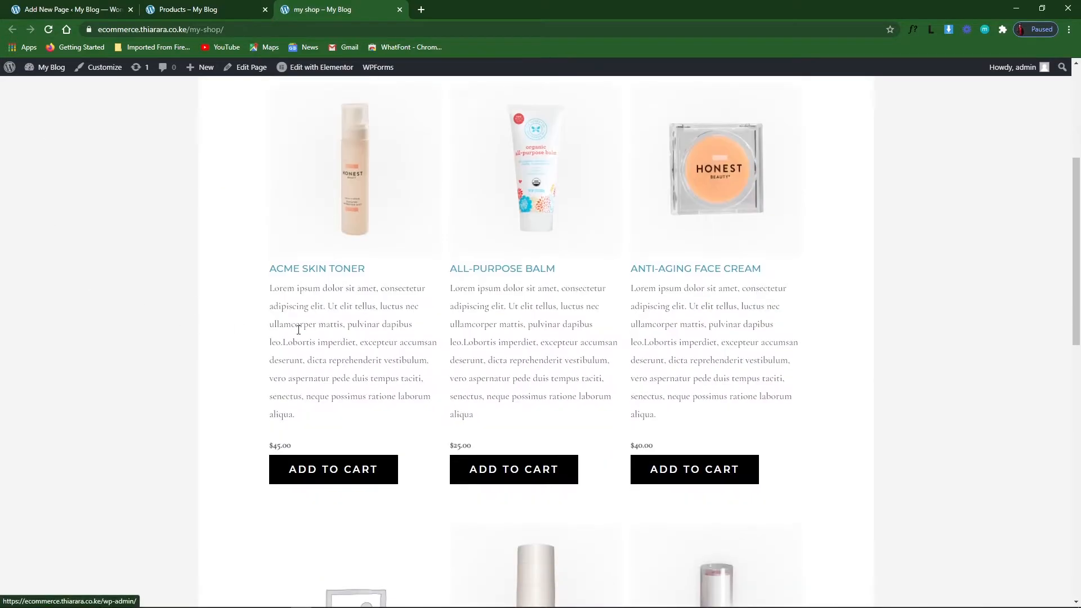
scroll(353, 340, "down", 2)
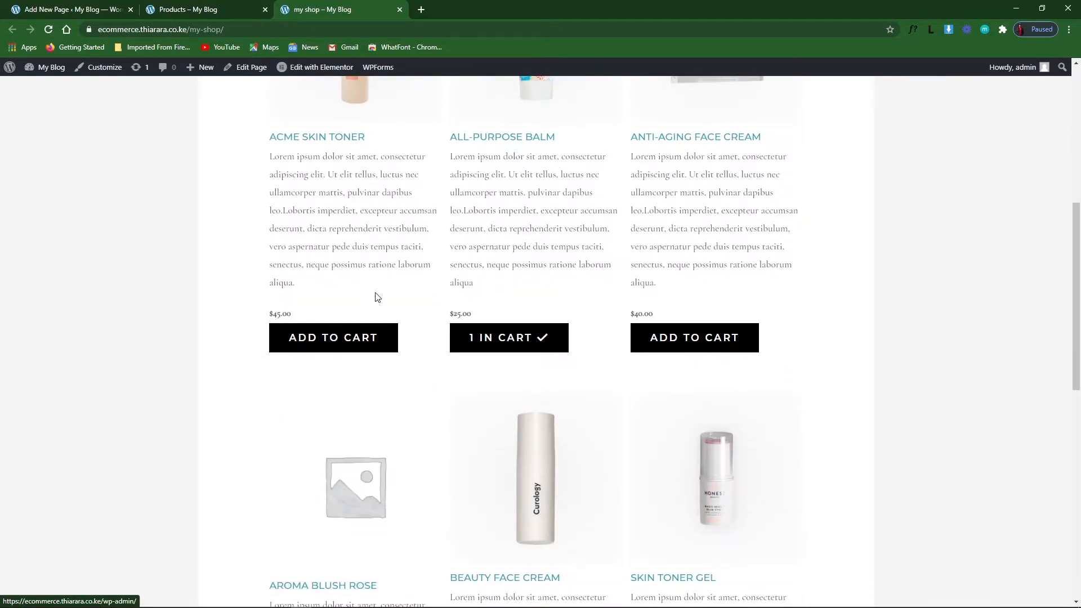
scroll(512, 257, "down", 5)
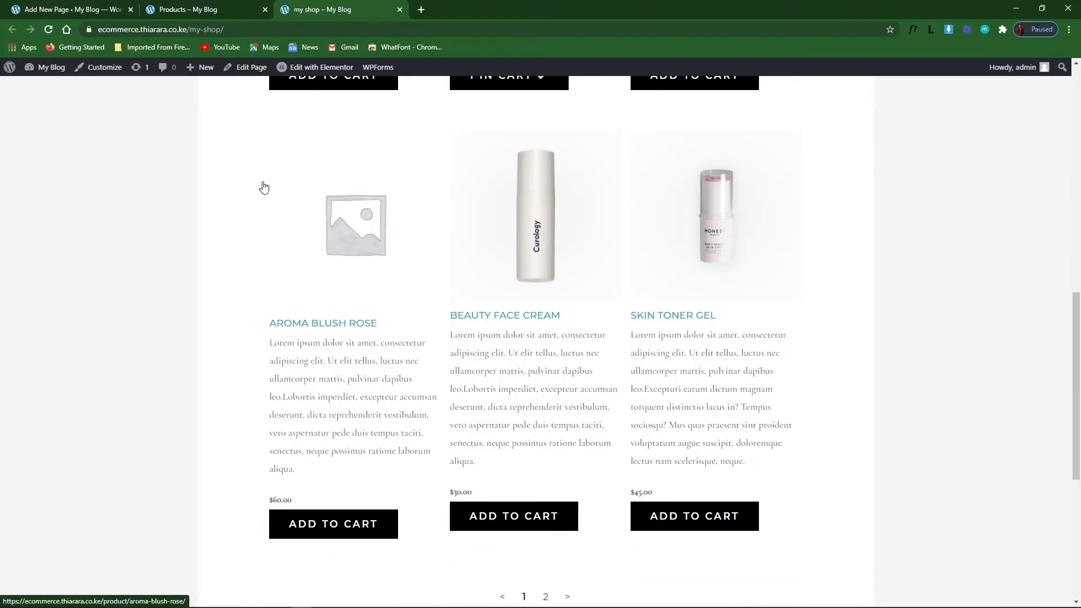
Return to the page editor and reopen the All Products block's inner product layout for editing.
left_click(56, 5)
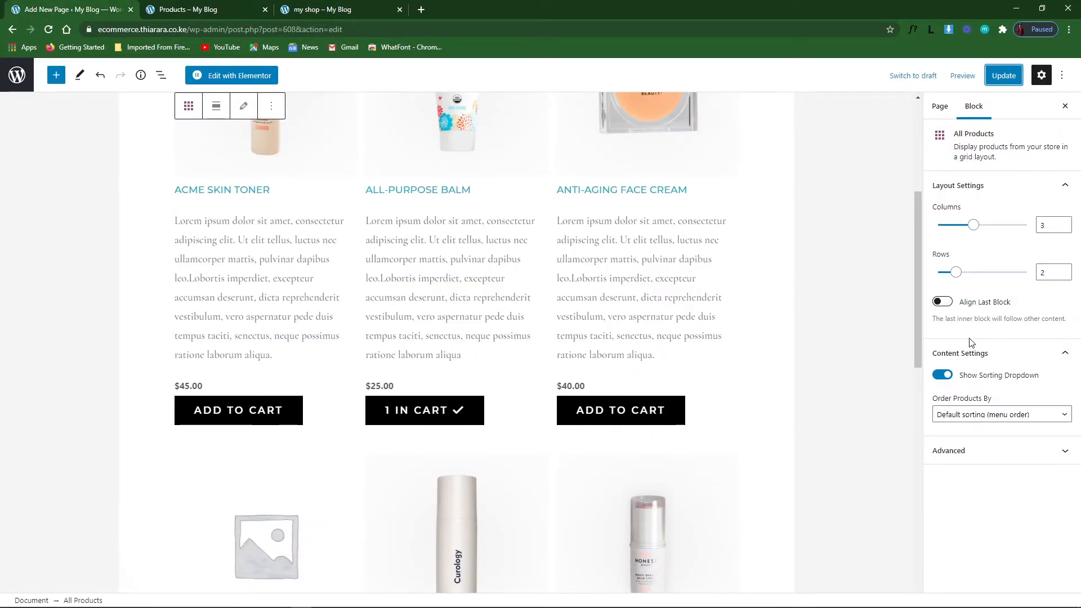
left_click(450, 257)
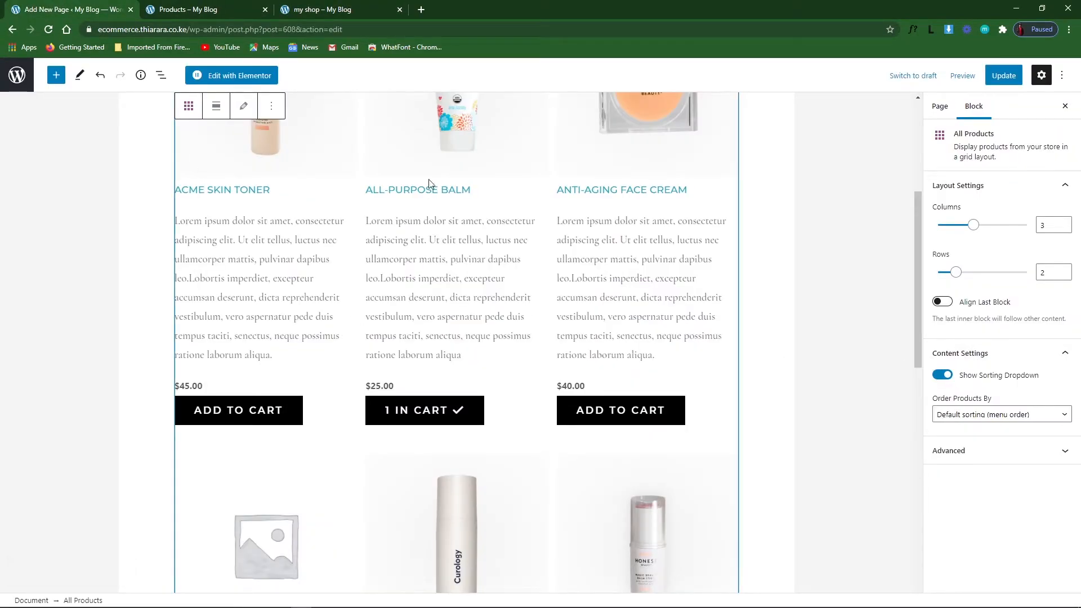
scroll(418, 264, "up", 3)
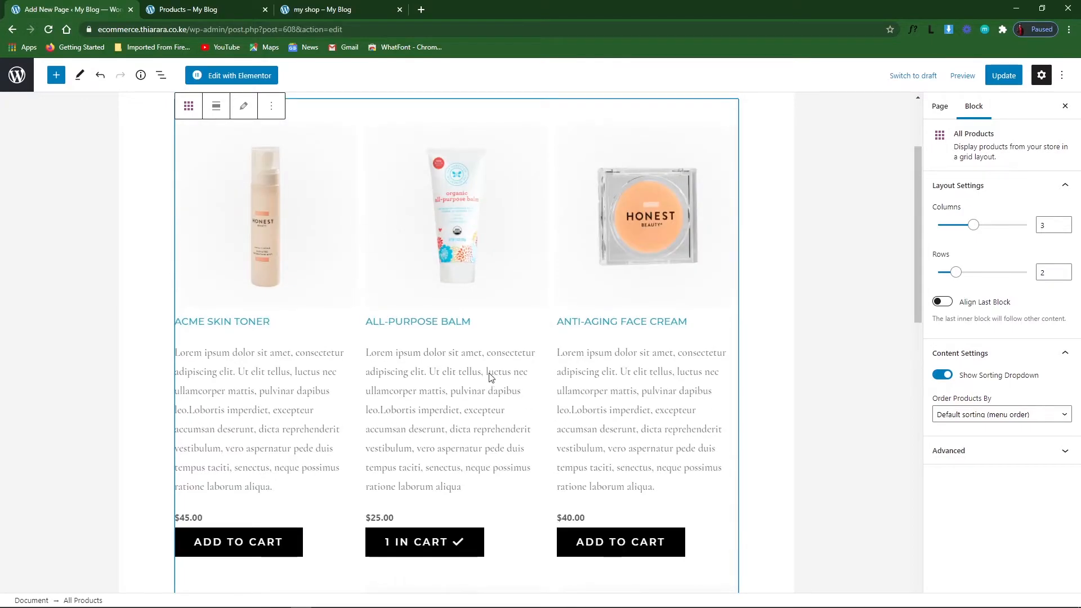
left_click(244, 106)
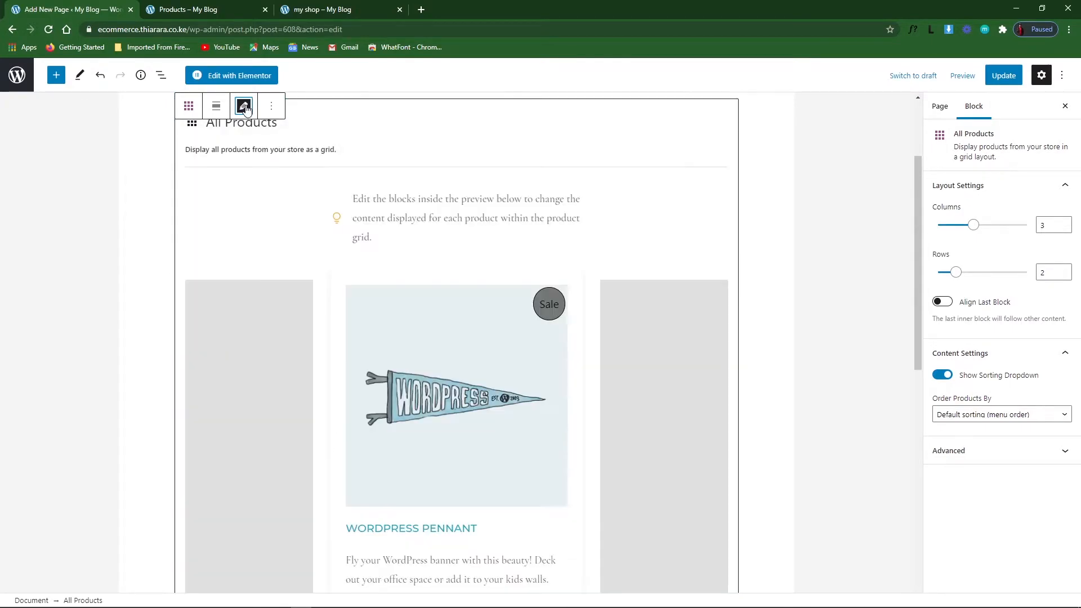
scroll(448, 337, "down", 5)
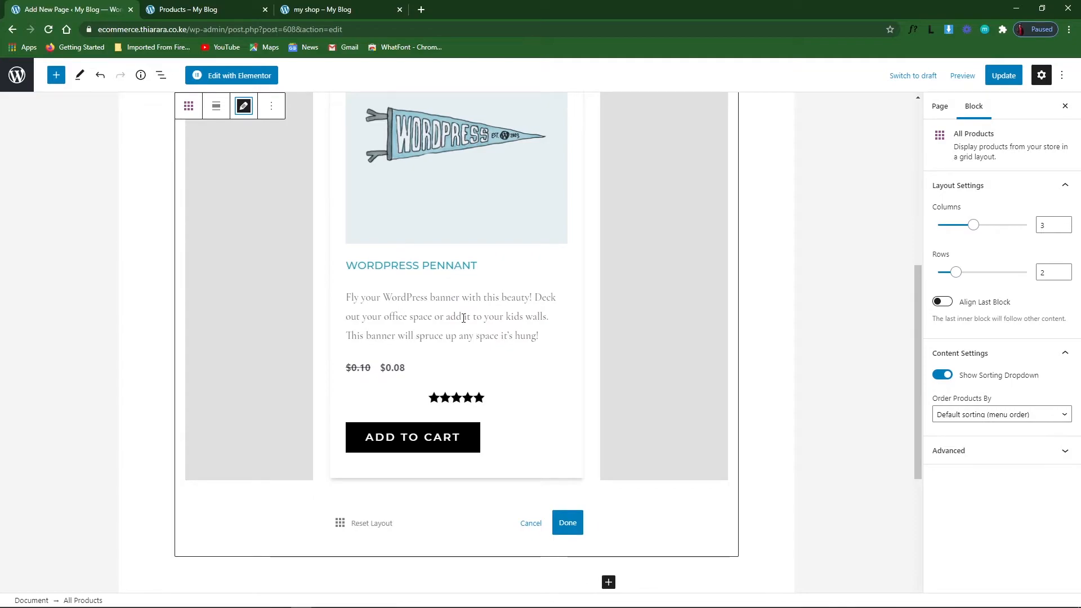
Remove the Product Summary block from the All Products layout.
left_click(463, 318)
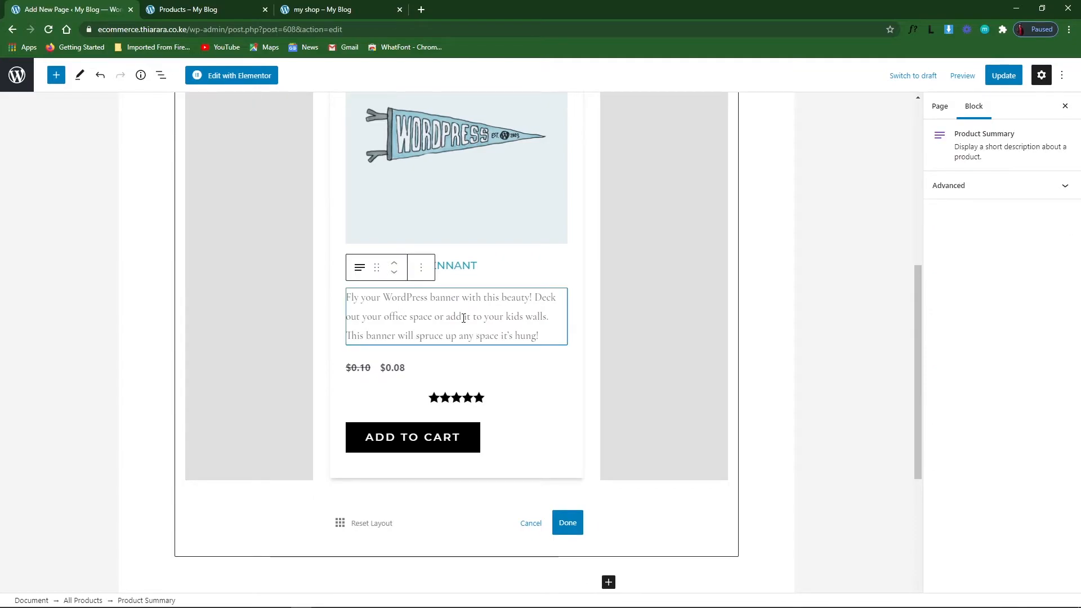
right_click(421, 273)
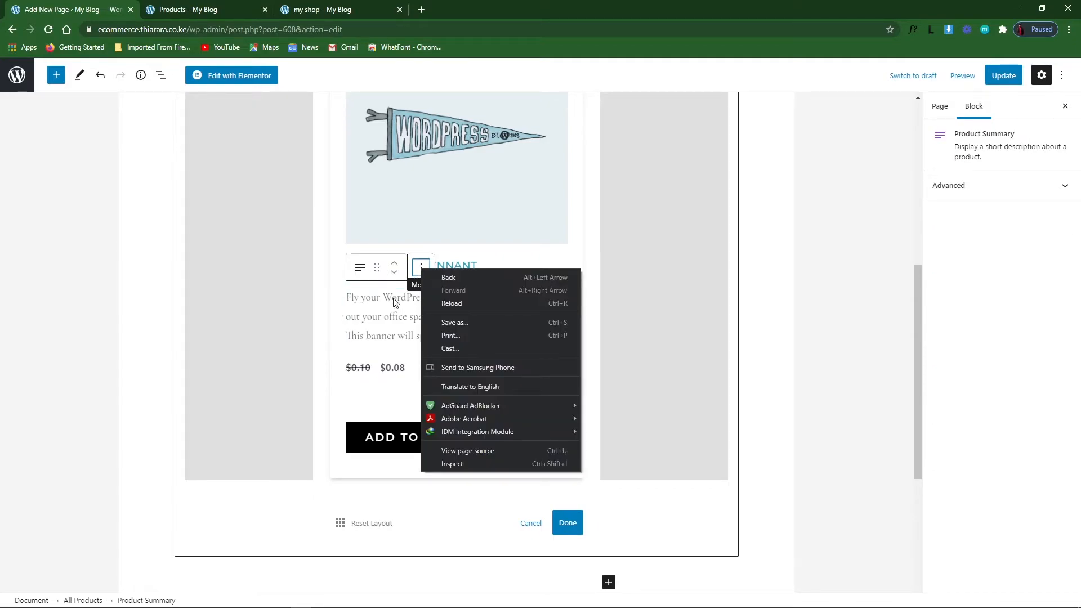
left_click(396, 302)
left_click(425, 273)
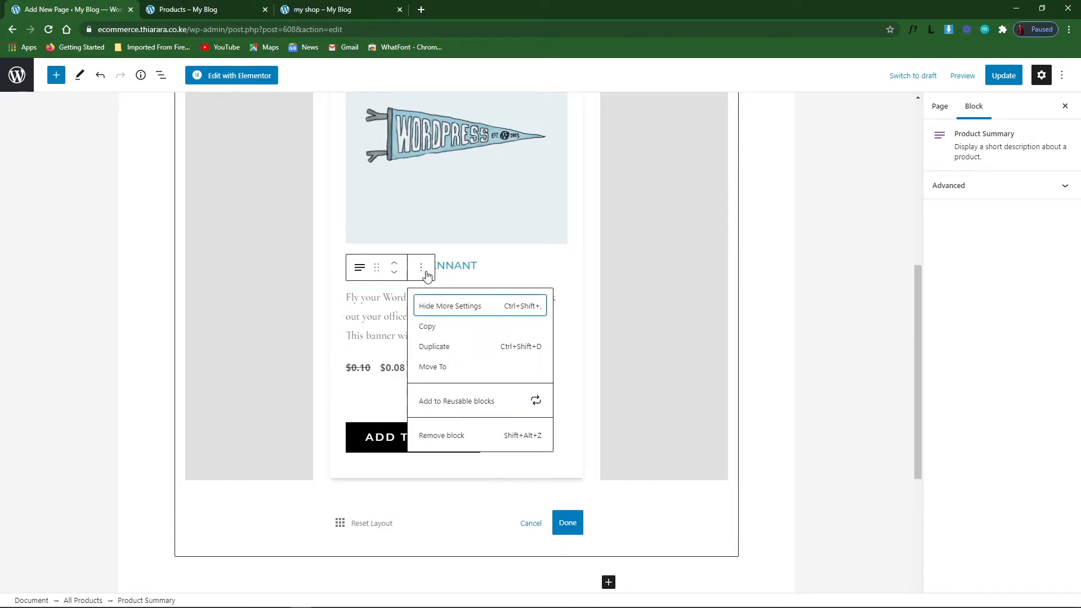
left_click(510, 435)
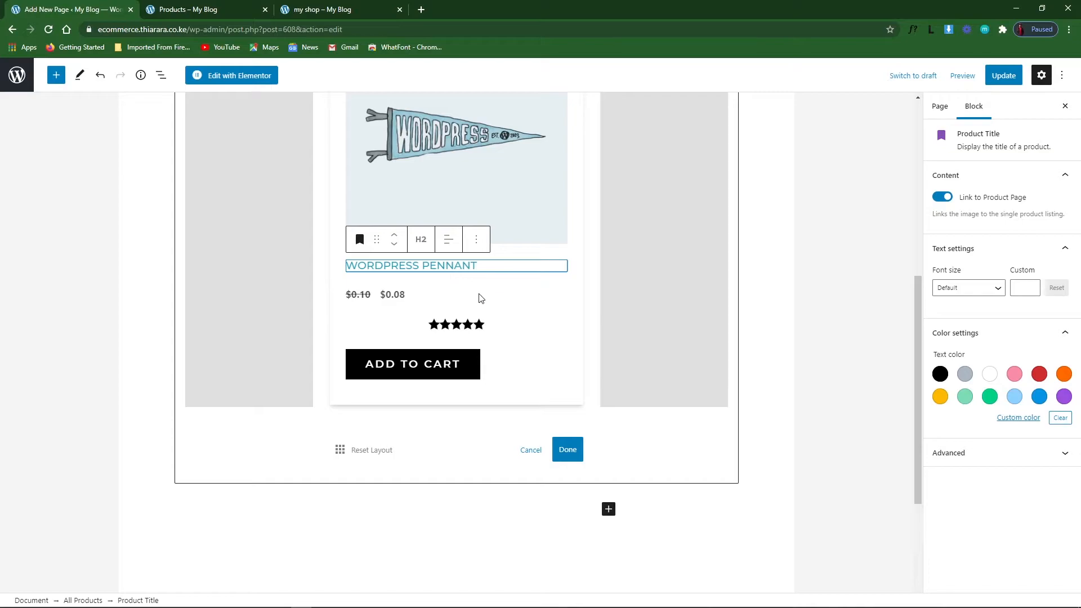
Try the Heading 1, Heading 3 and Heading 4 levels on the product title and set it to Heading 1.
left_click(421, 243)
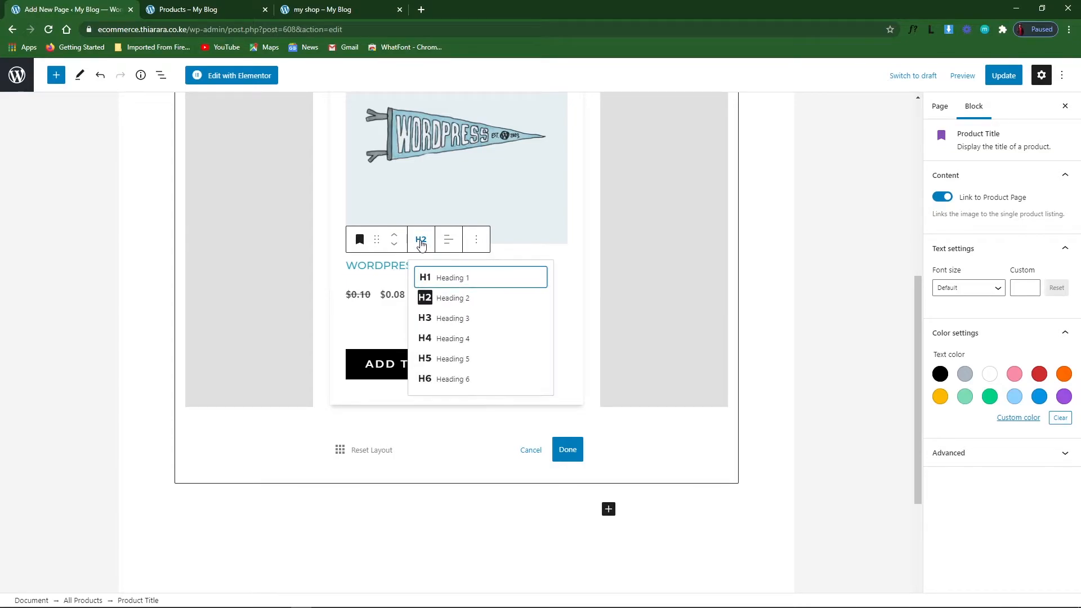
left_click(439, 285)
left_click(422, 240)
left_click(447, 318)
left_click(422, 241)
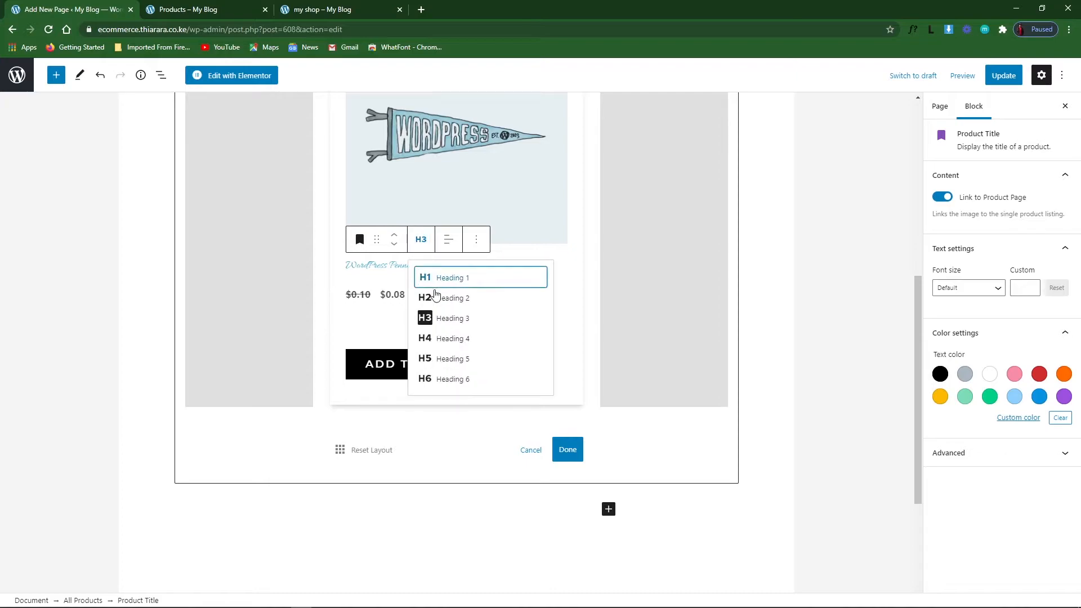
left_click(450, 339)
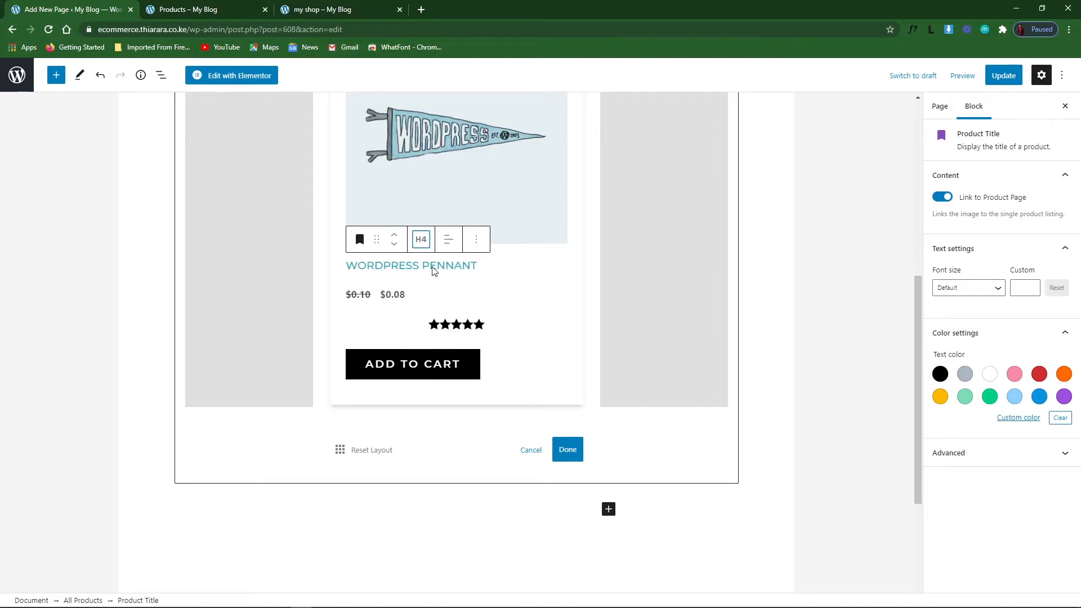
left_click(417, 265)
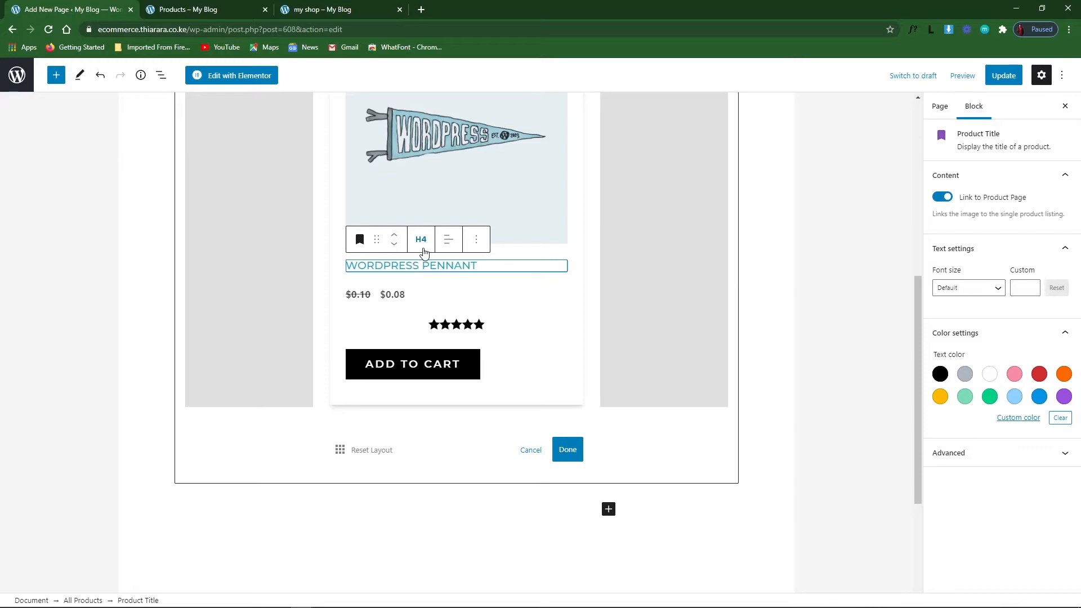
left_click(421, 239)
left_click(441, 287)
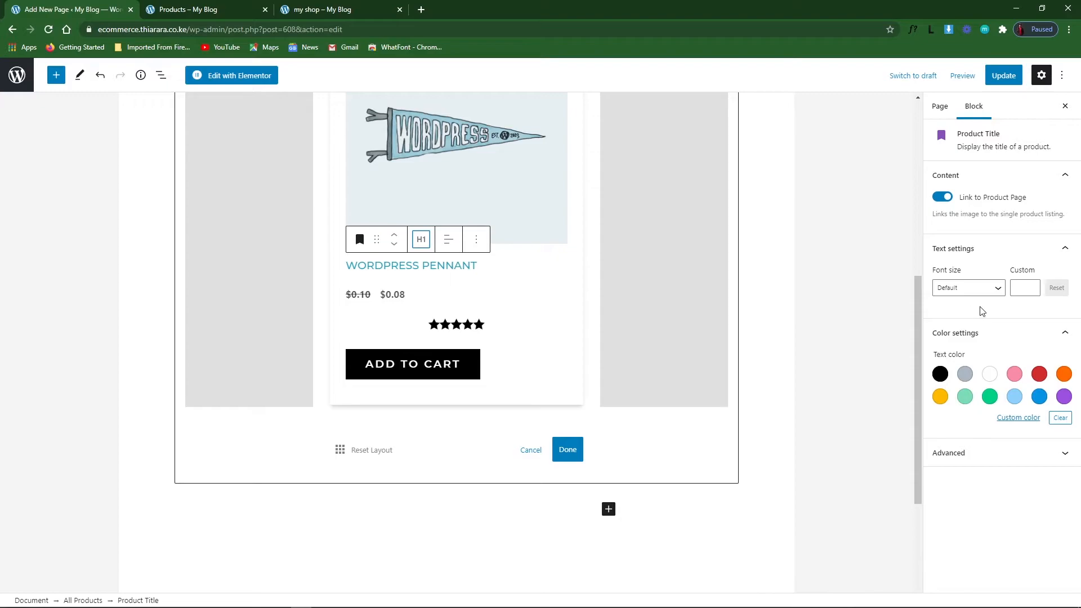
Try a custom font size of 15 on the product title, then set it to 25.
left_click(1020, 285)
type("1")
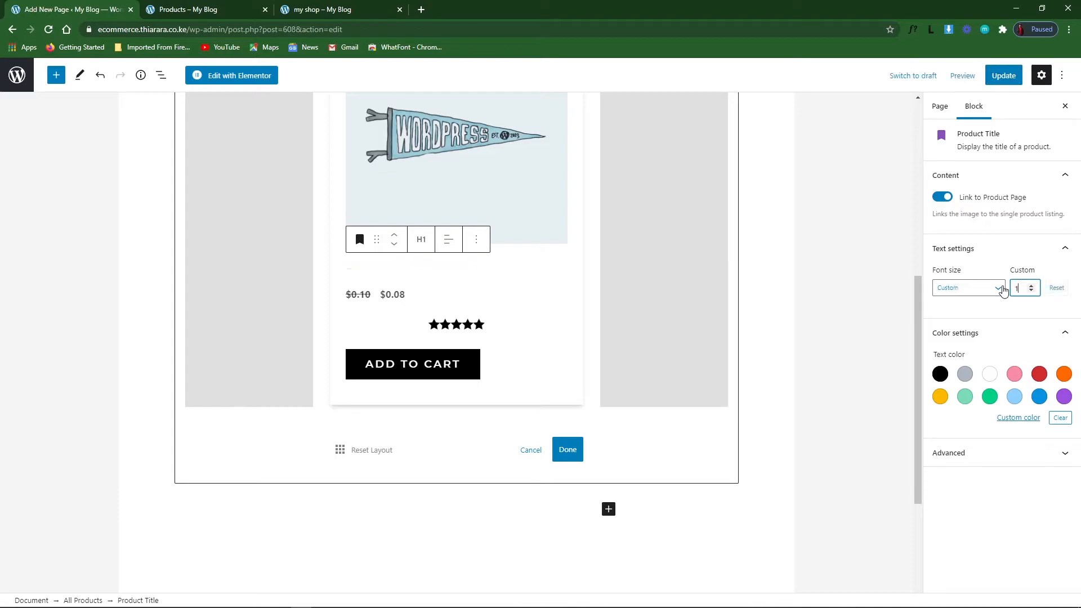
type("5")
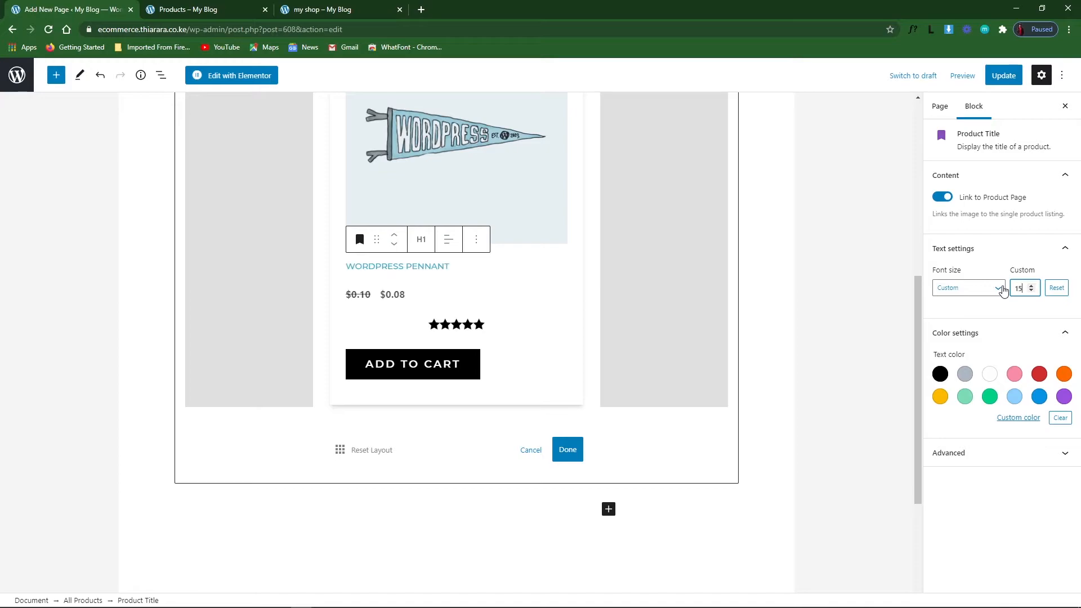
key("BackSpace")
key("BackSpace")
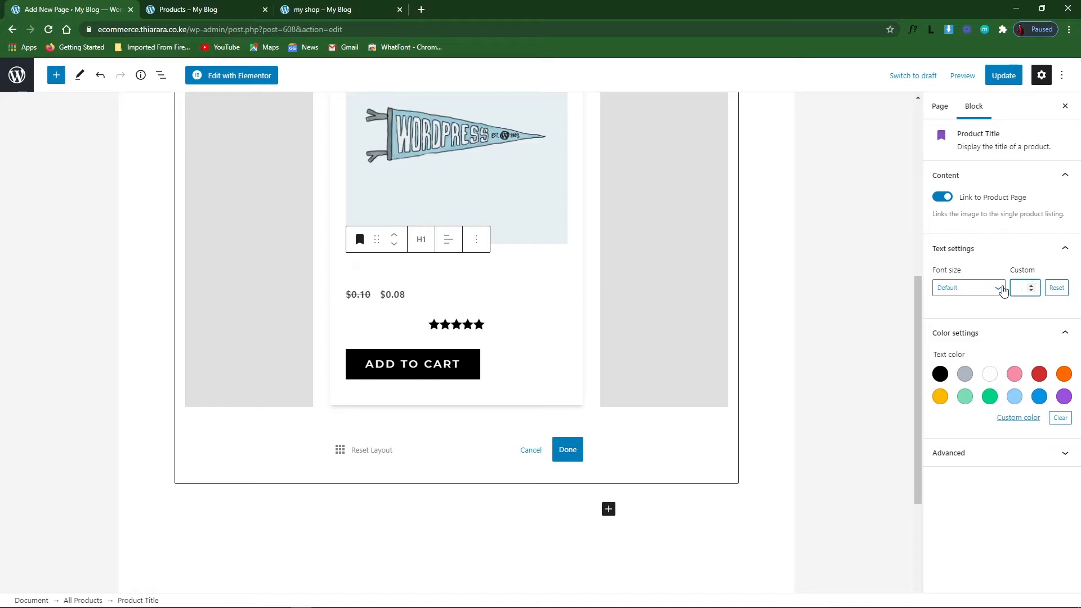
type("25")
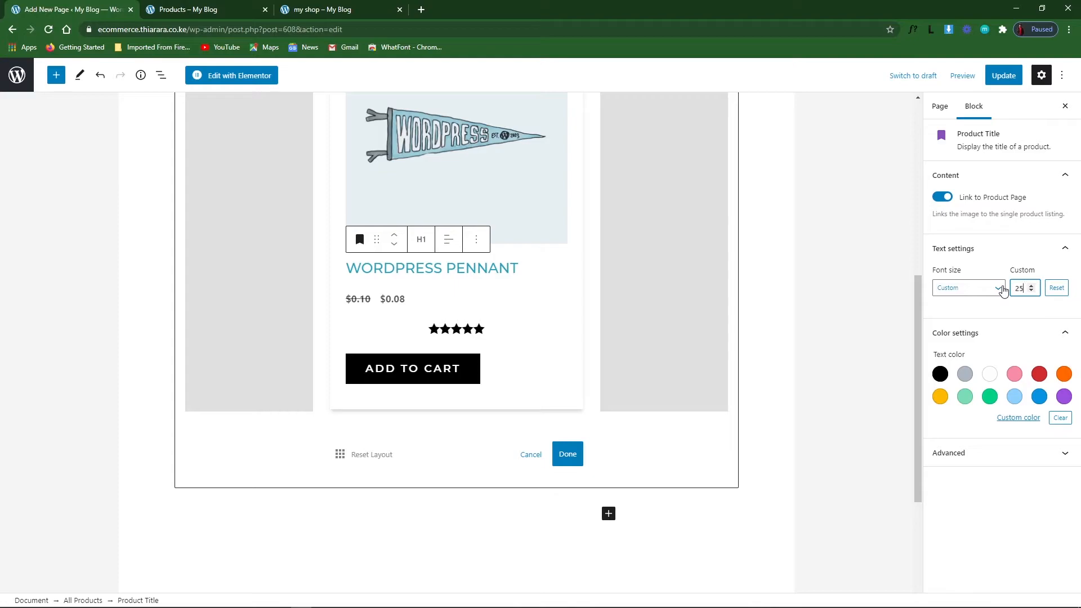
left_click(975, 290)
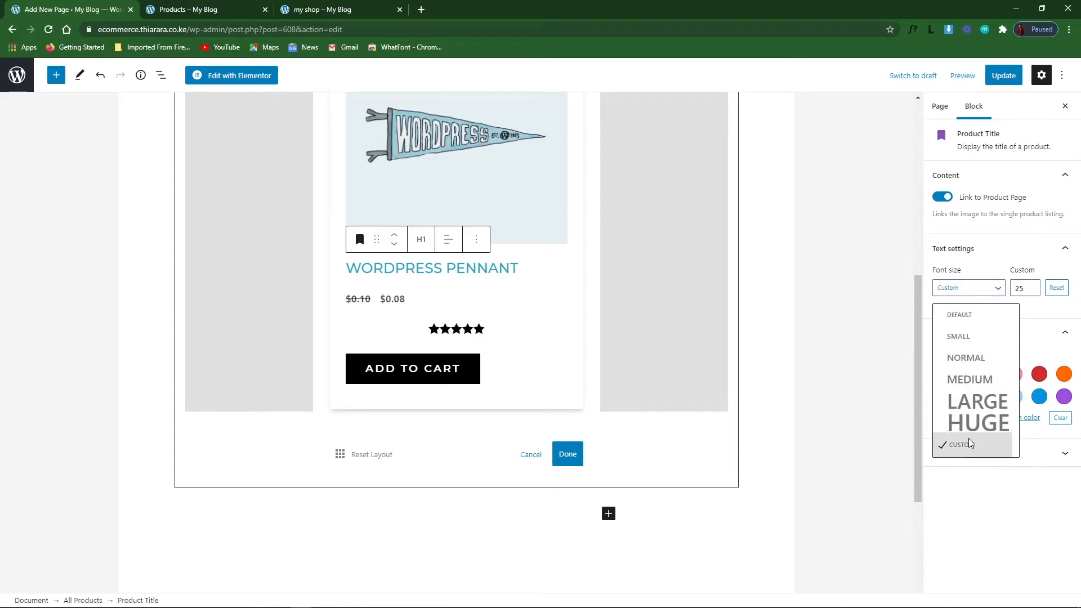
left_click(1010, 251)
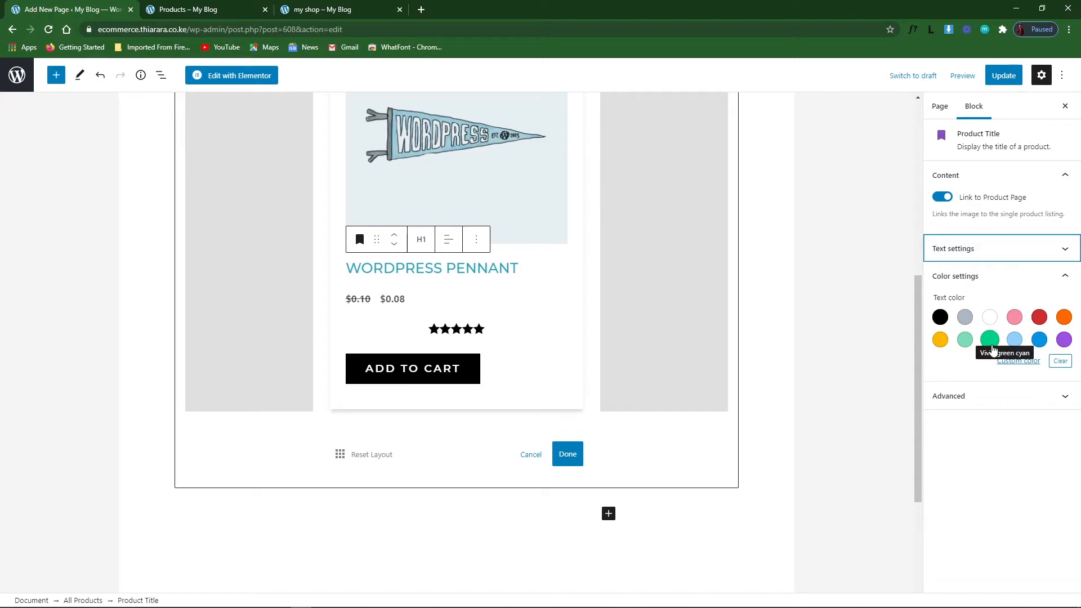
Try several palette colours on the product title text and set it to Vivid green cyan.
left_click(940, 341)
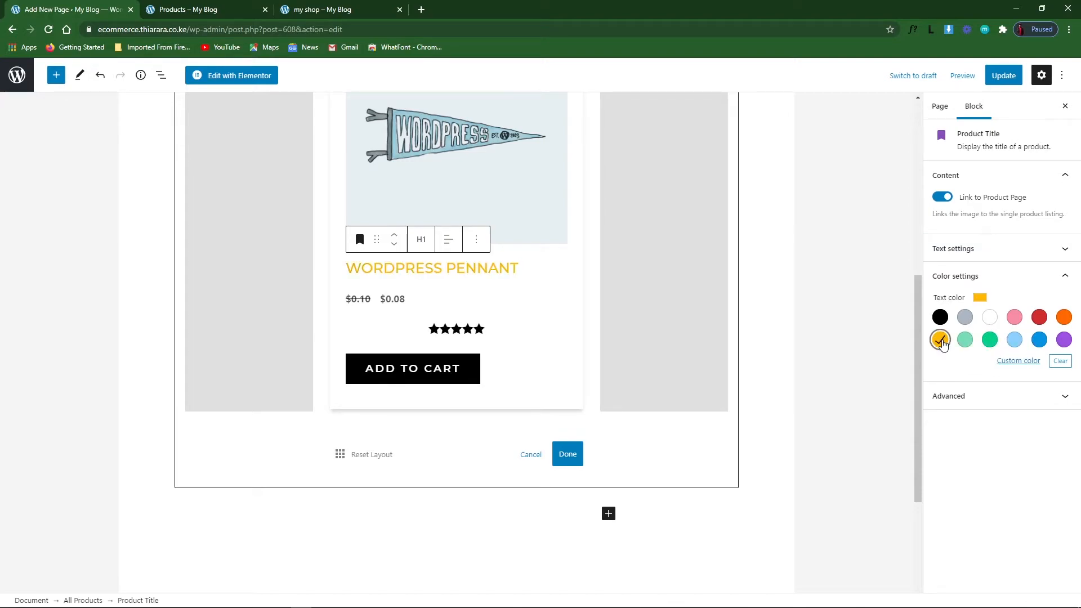
left_click(990, 340)
left_click(1044, 319)
left_click(1015, 340)
left_click(989, 341)
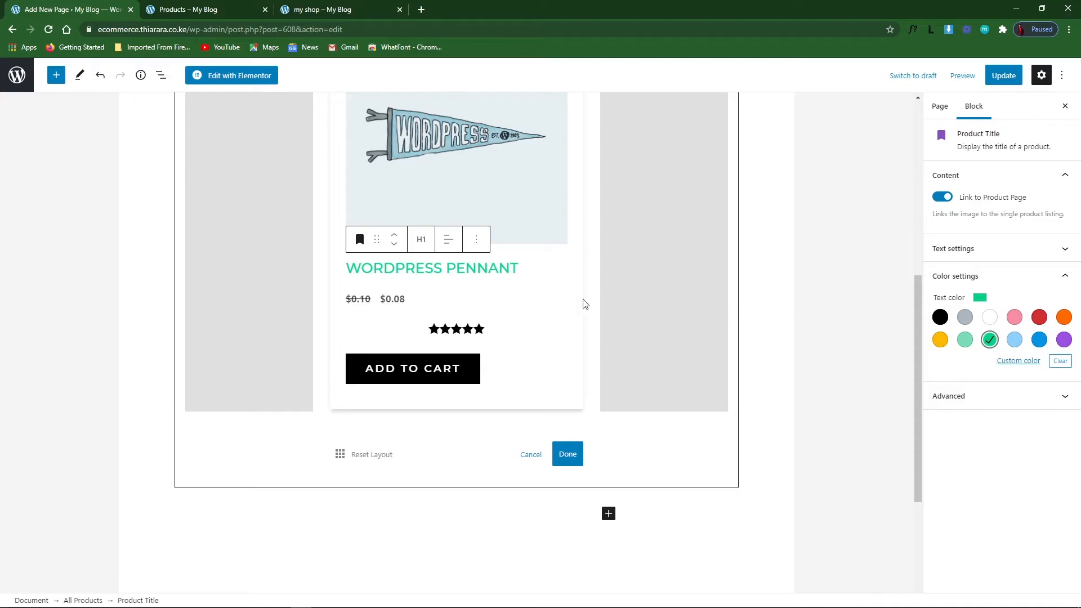
Set the custom font size of the regular price in the Product Price block to 20.
left_click(403, 299)
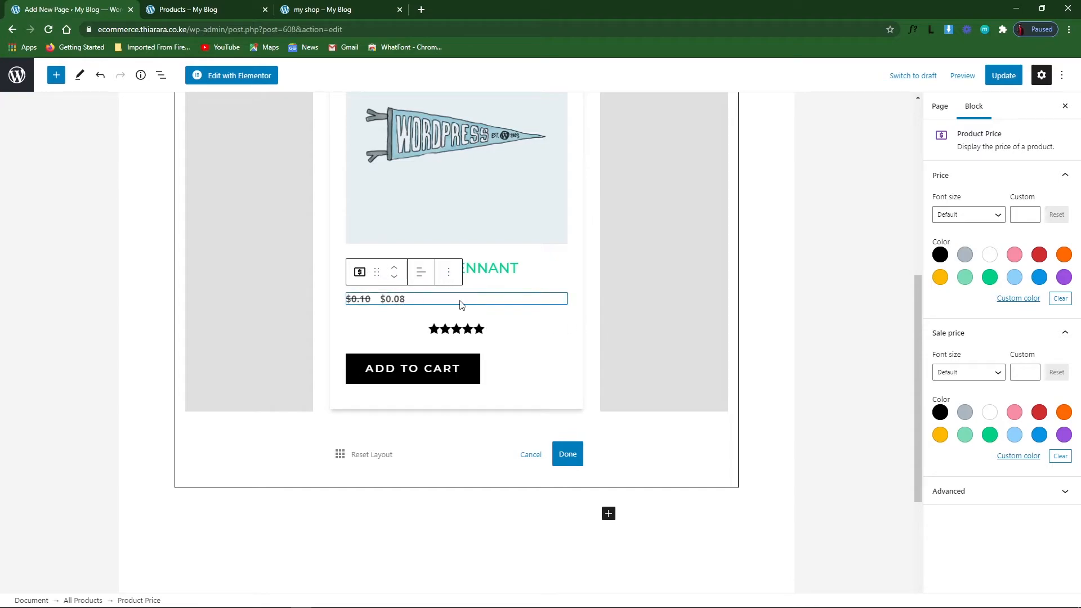
left_click(1024, 214)
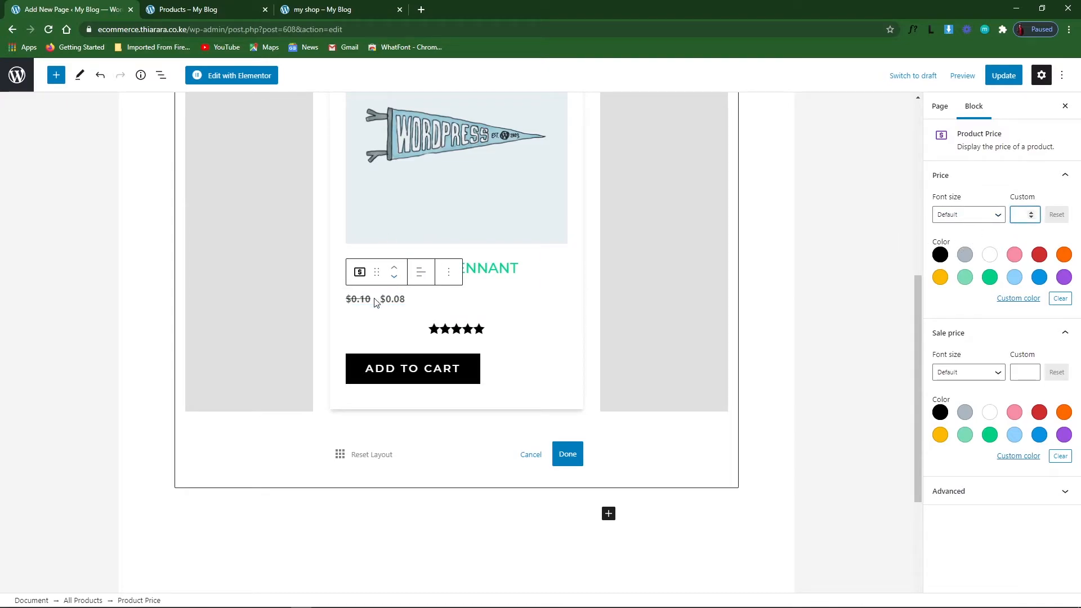
left_click(413, 303)
left_click_drag(400, 299, 386, 298)
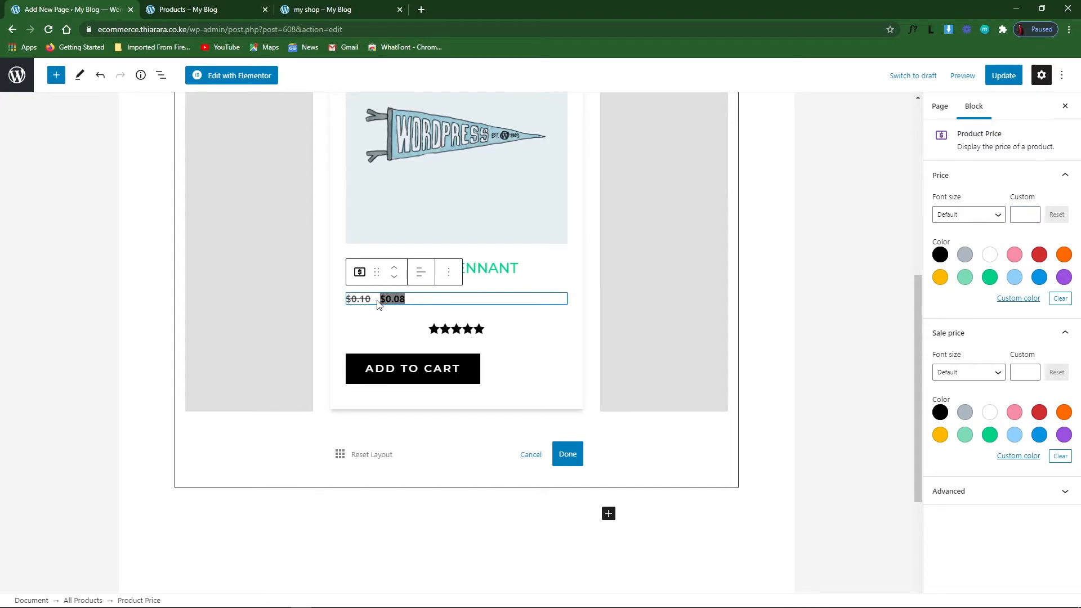
left_click(372, 302)
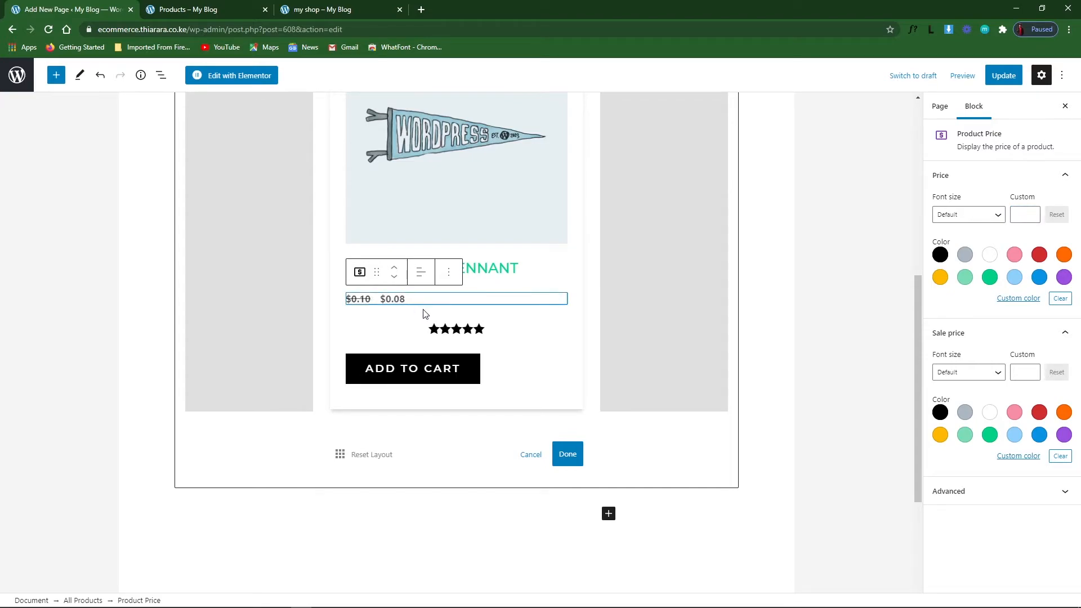
left_click(987, 224)
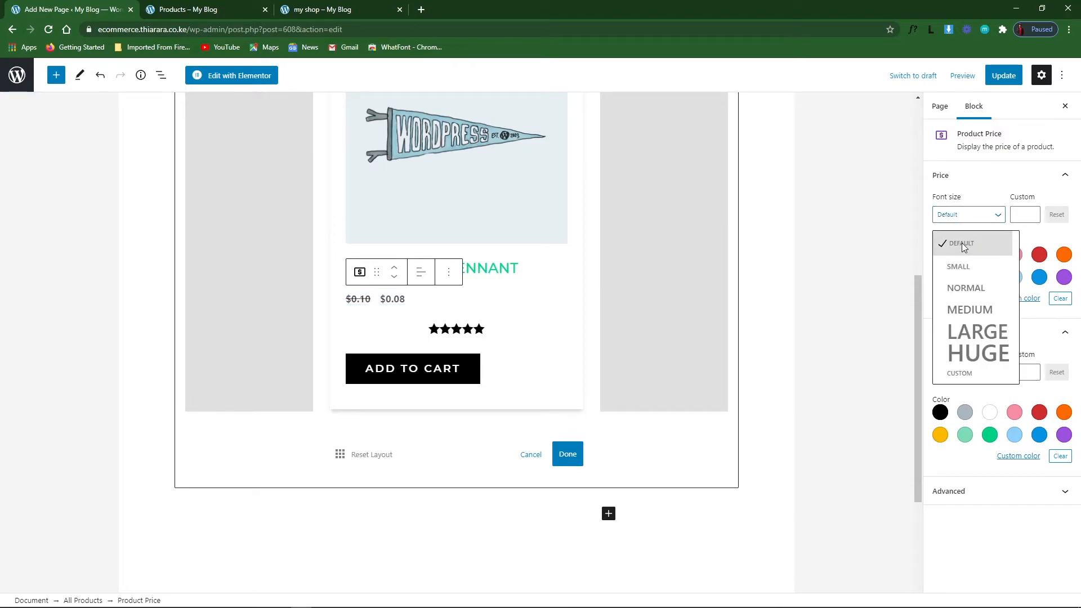
left_click(975, 245)
left_click(1014, 218)
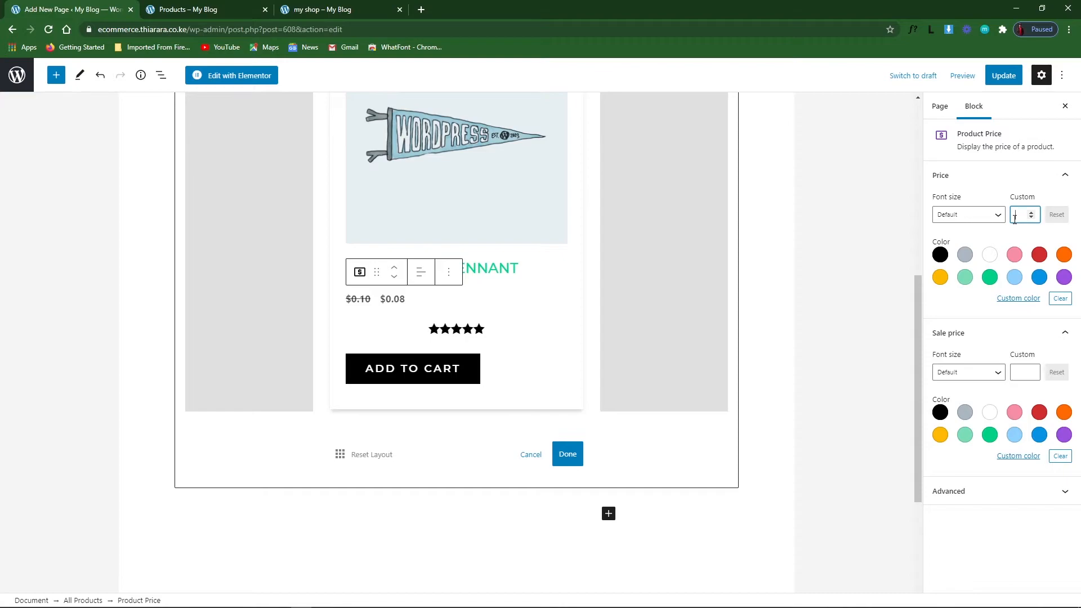
type("2")
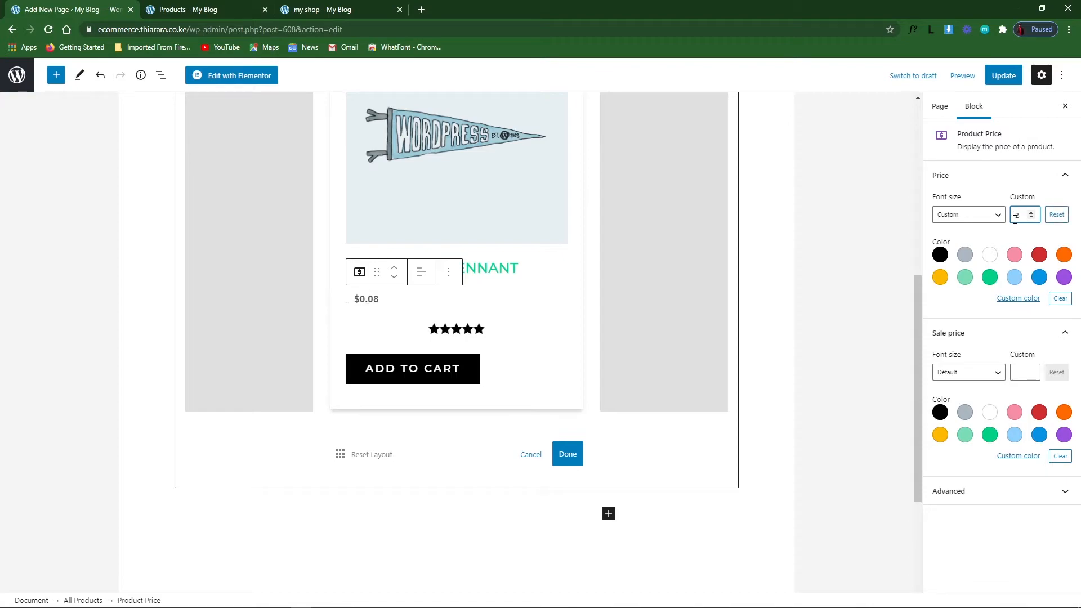
type("0")
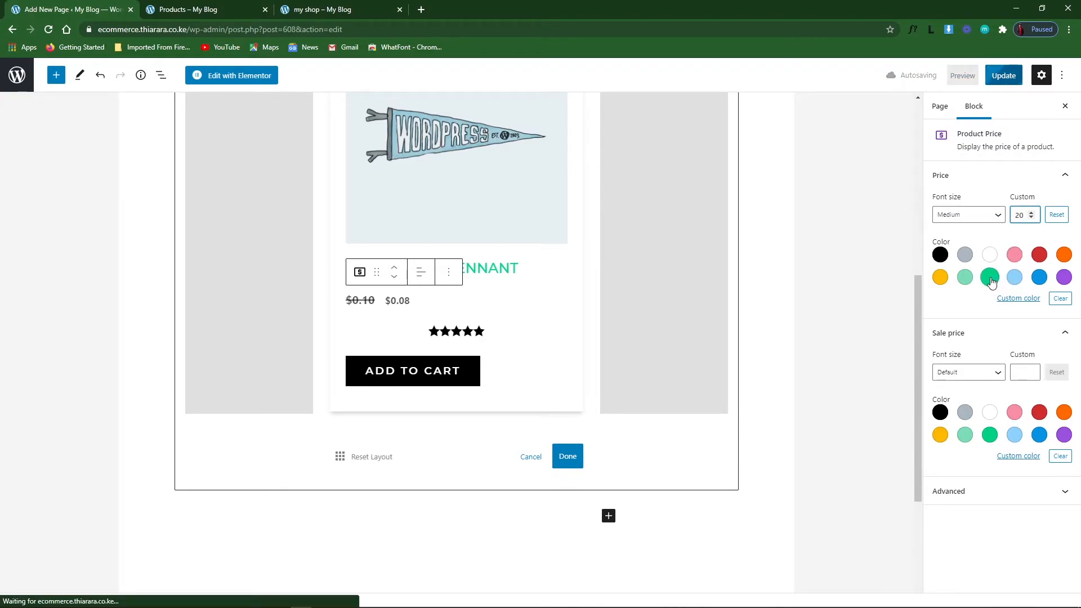
Try light blue on the regular price and set its colour to Vivid green cyan.
left_click(1016, 279)
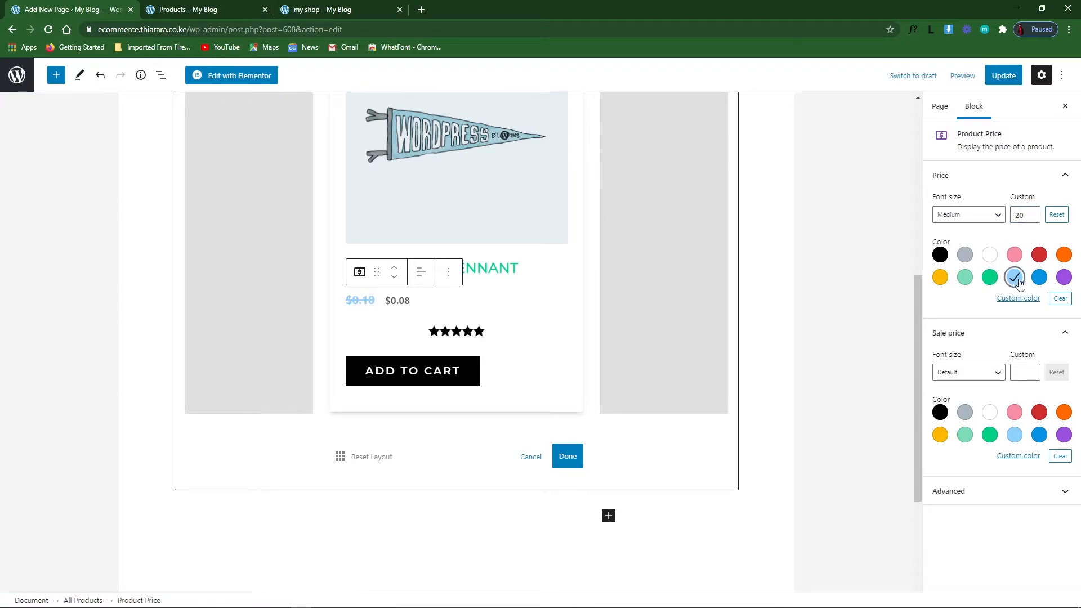
left_click(988, 278)
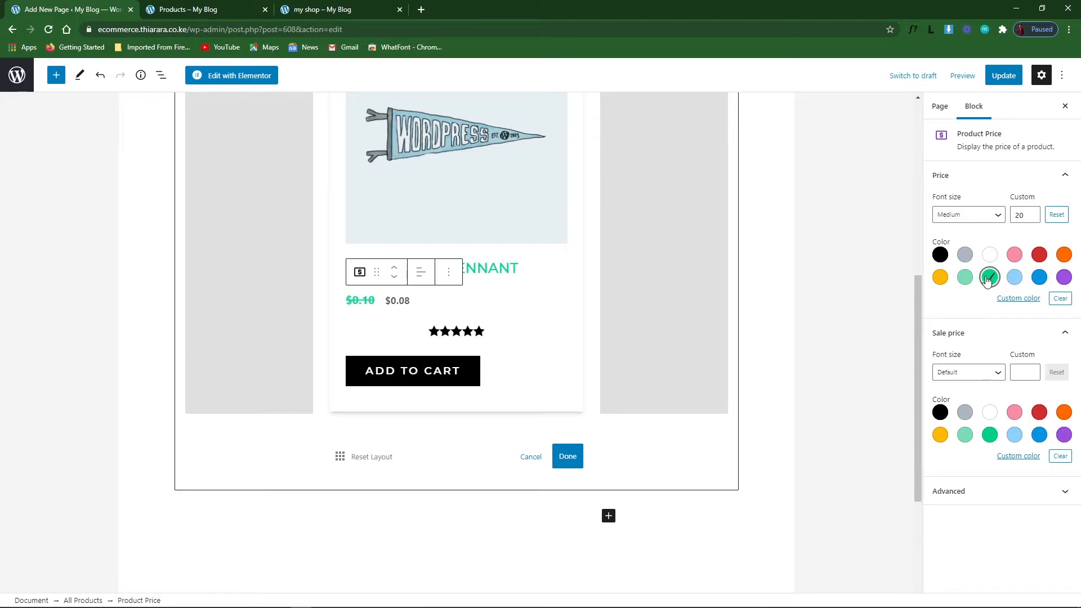
scroll(853, 367, "down", 1)
scroll(853, 368, "down", 2)
scroll(389, 295, "up", 3)
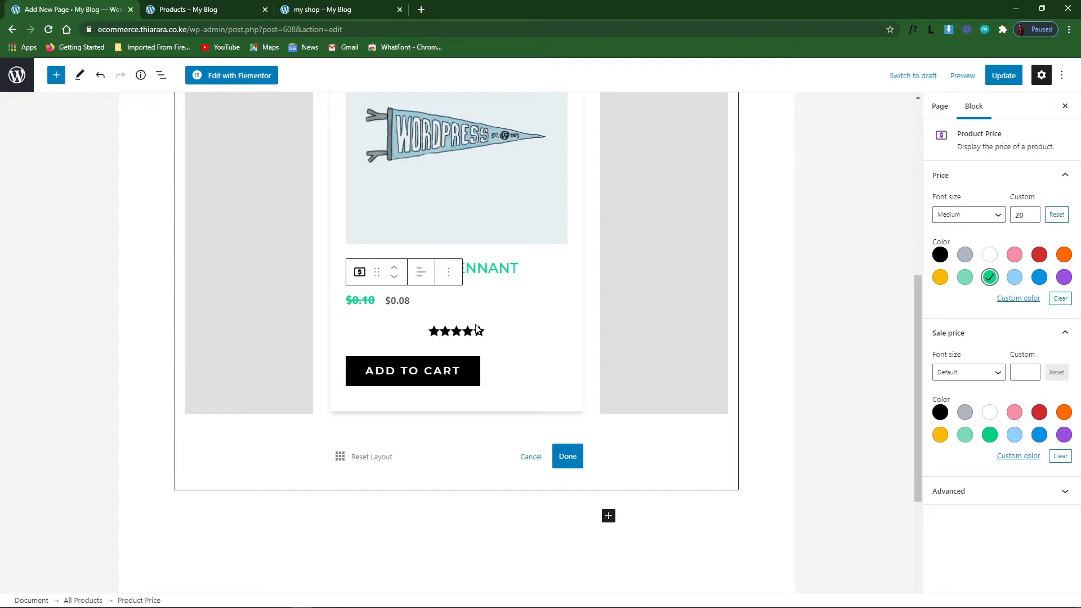
Colour the sale price red and set its custom font size to 25.
left_click(1038, 415)
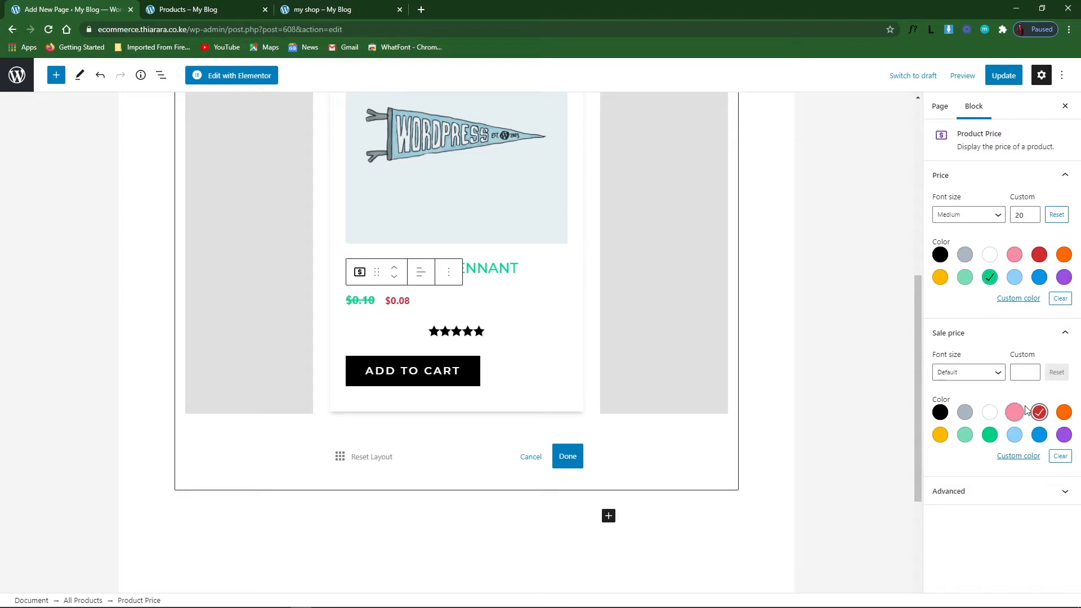
left_click(1030, 379)
type("255")
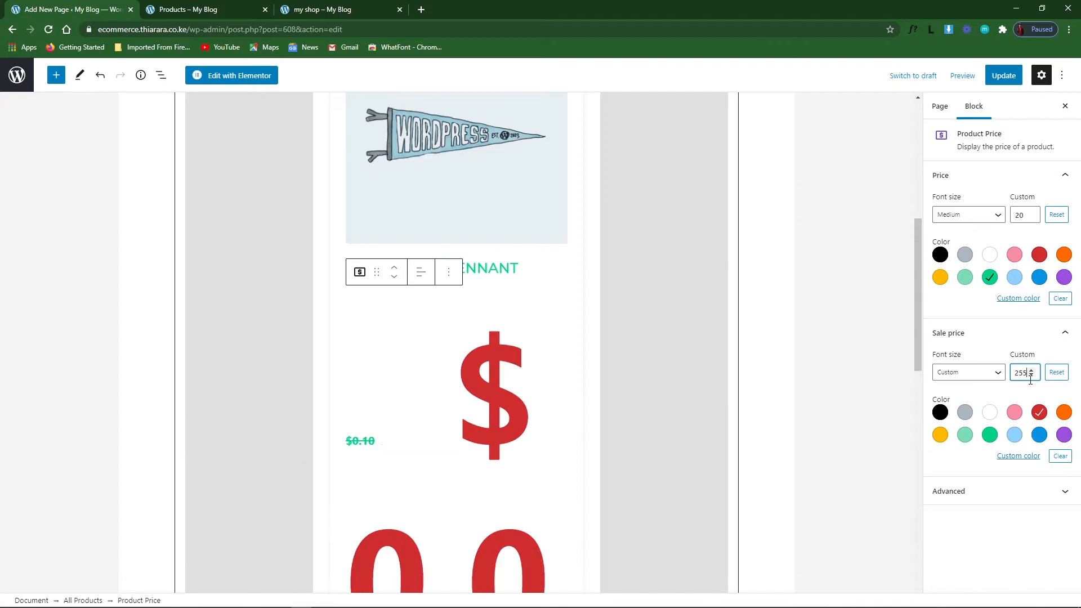
key("BackSpace")
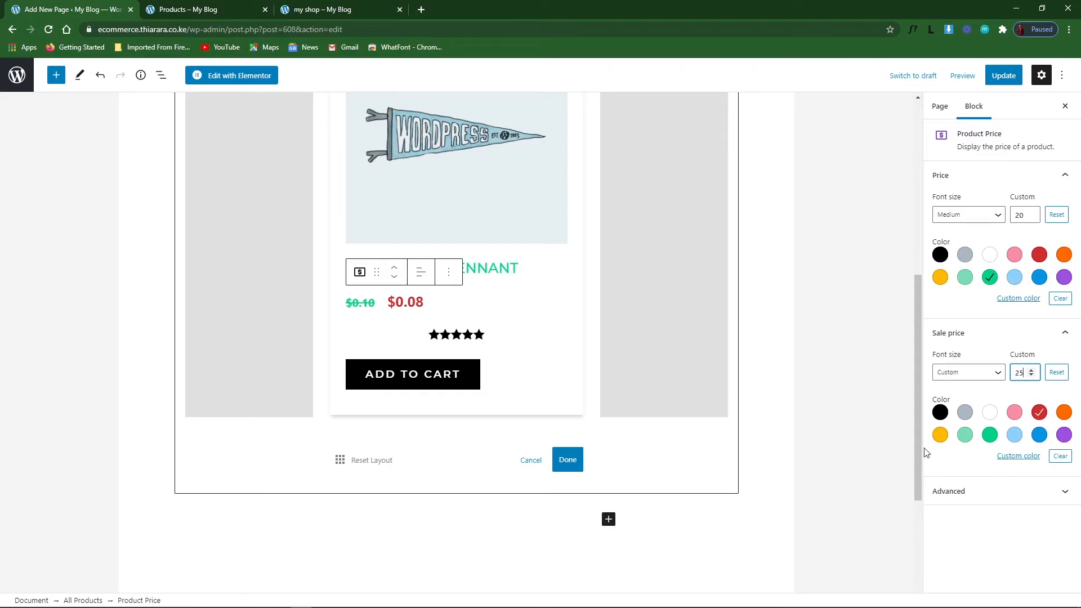
Move the Product Rating block up two places, directly below the product image and above the title.
left_click(465, 338)
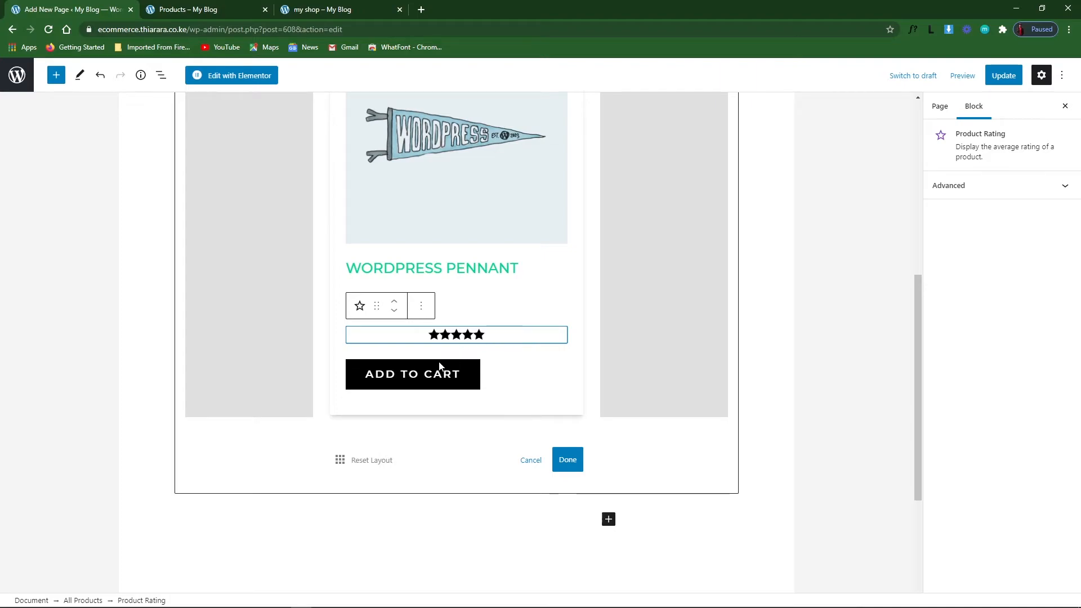
left_click(471, 383)
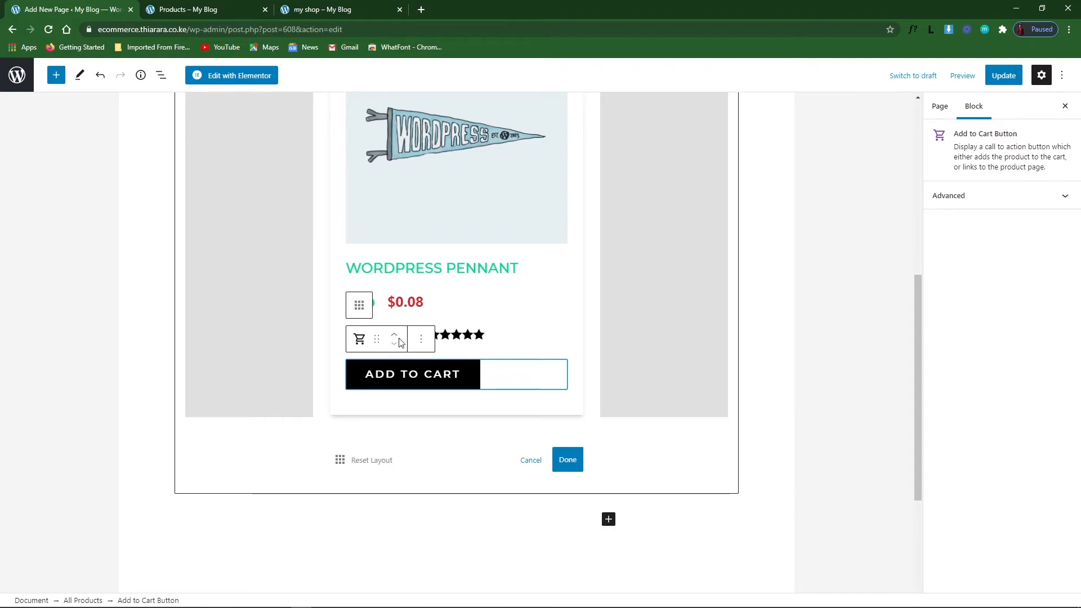
left_click(548, 299)
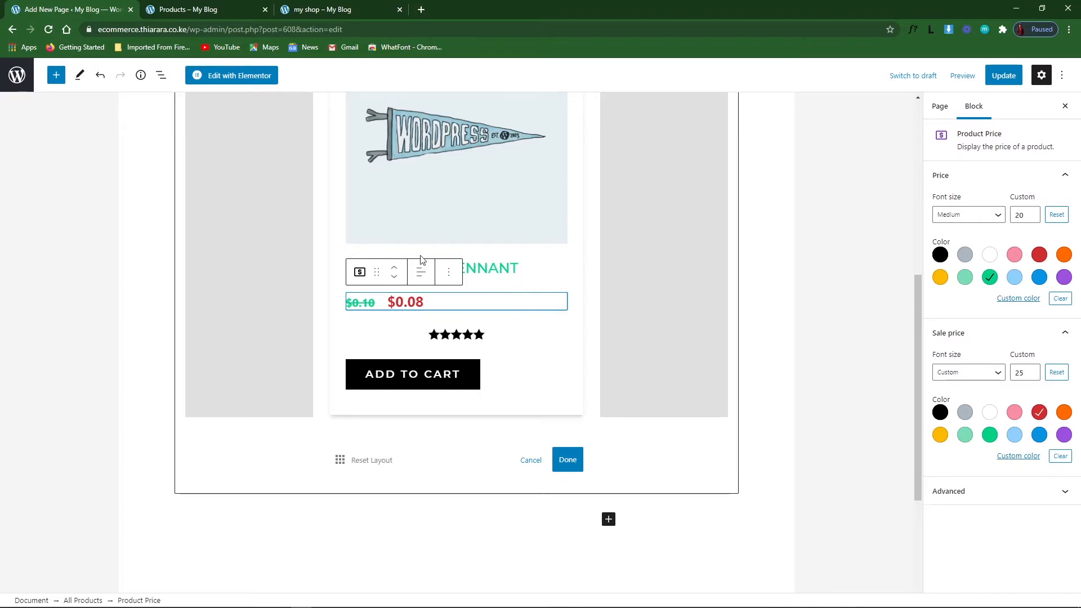
left_click(544, 374)
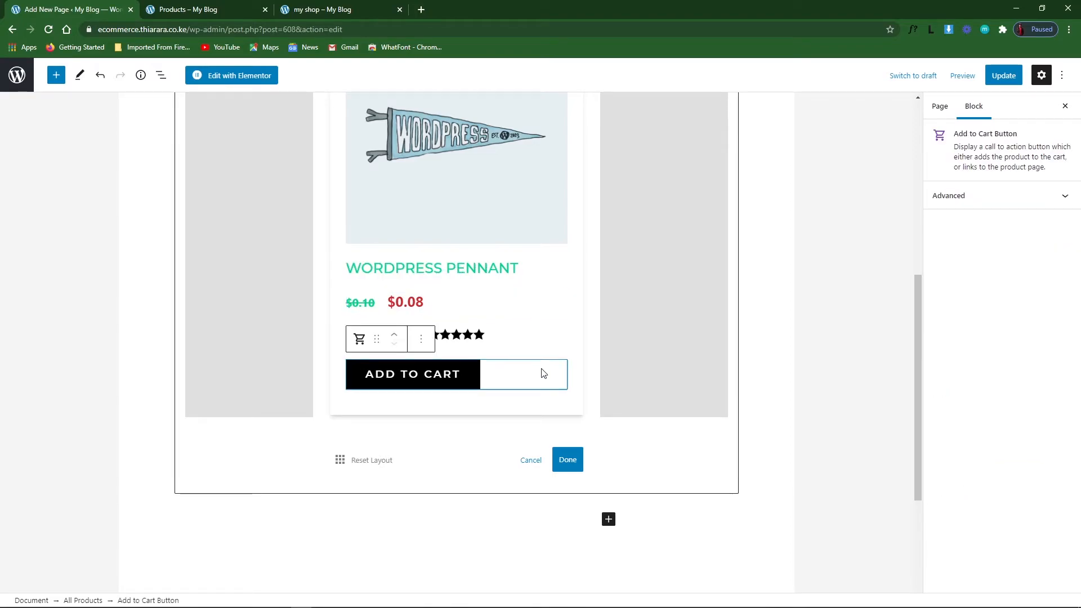
left_click(543, 300)
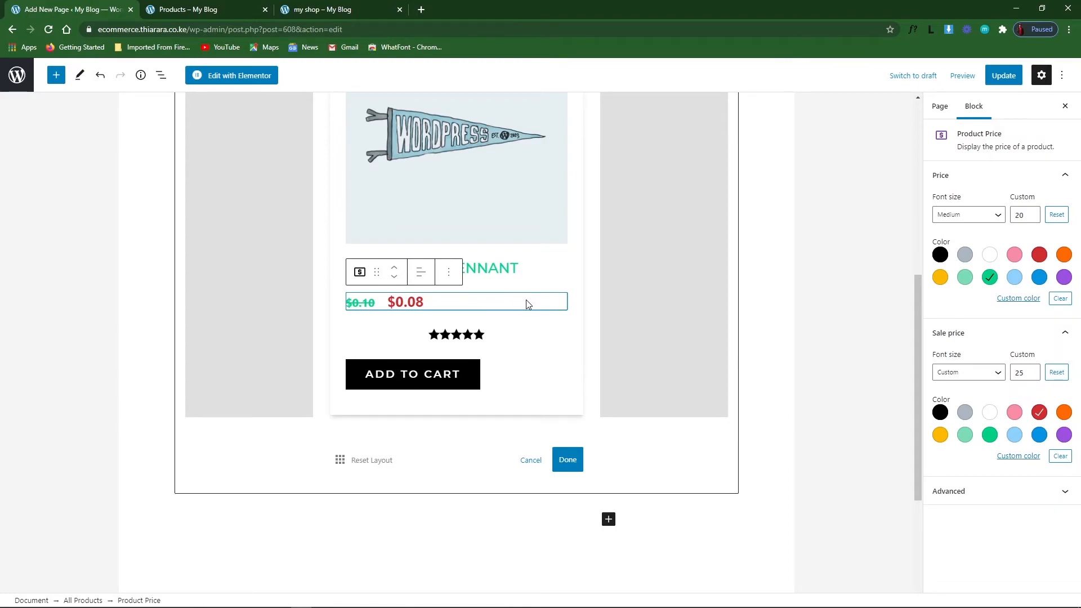
left_click(458, 334)
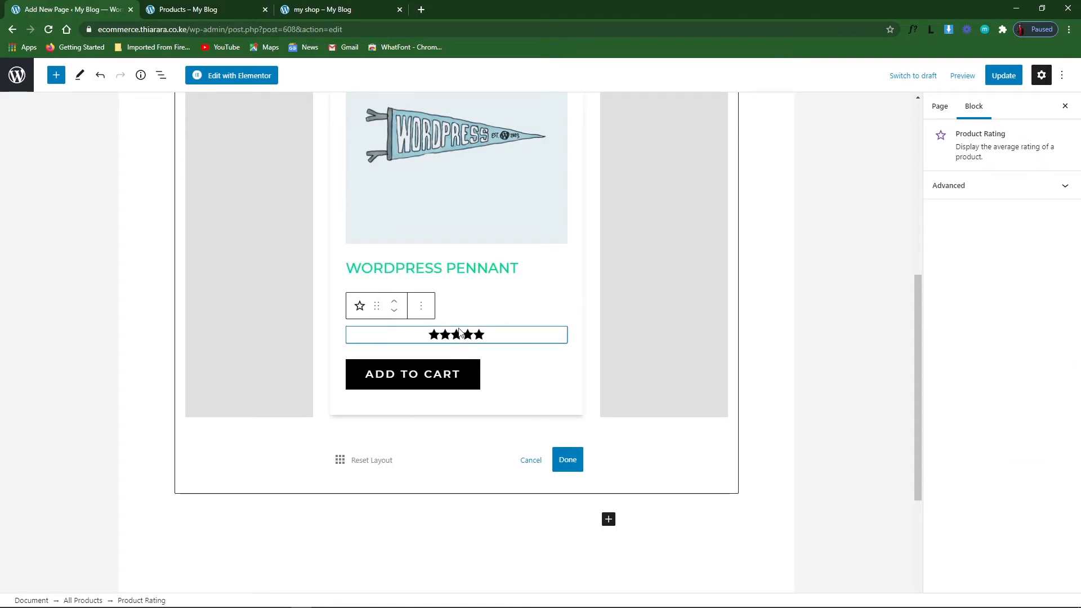
left_click(396, 306)
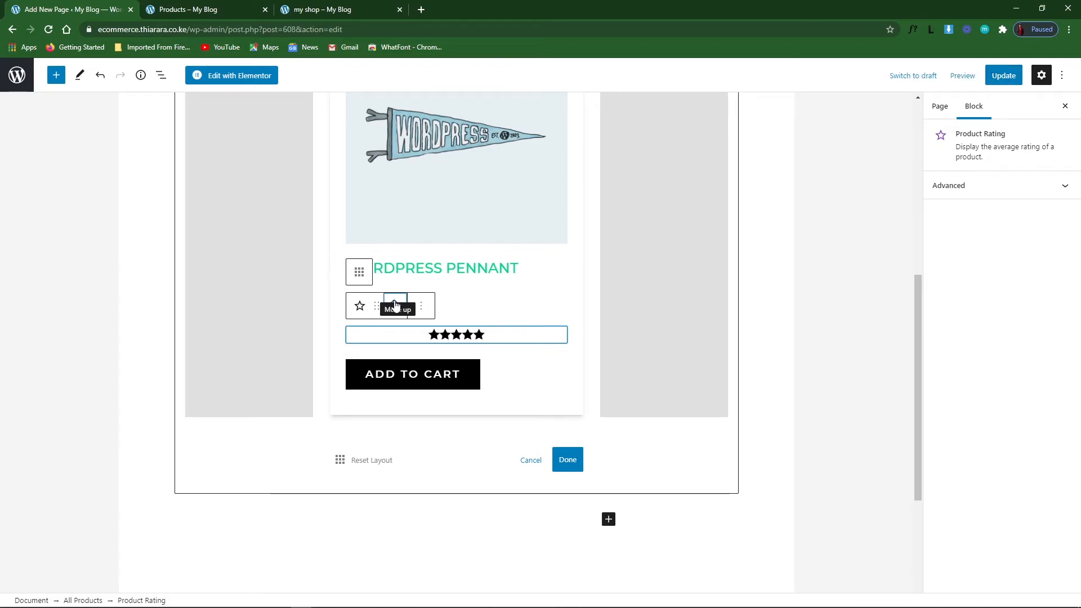
left_click(396, 306)
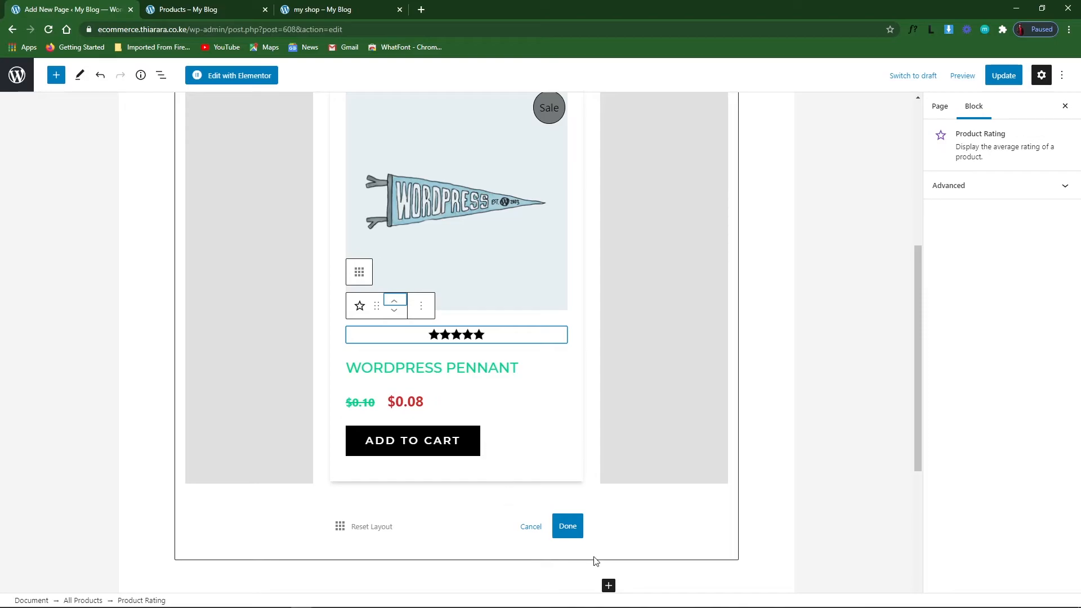
Finish editing the inner product layout and review the restyled product grid in the editor.
left_click(568, 526)
scroll(405, 316, "up", 5)
scroll(485, 412, "down", 5)
scroll(474, 322, "up", 2)
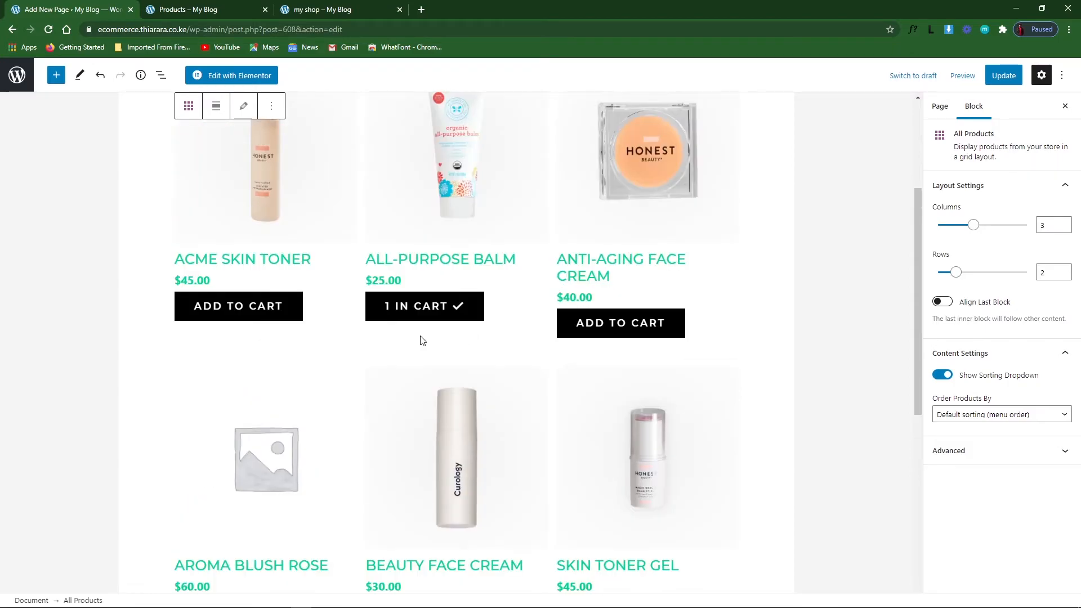
scroll(269, 340, "down", 7)
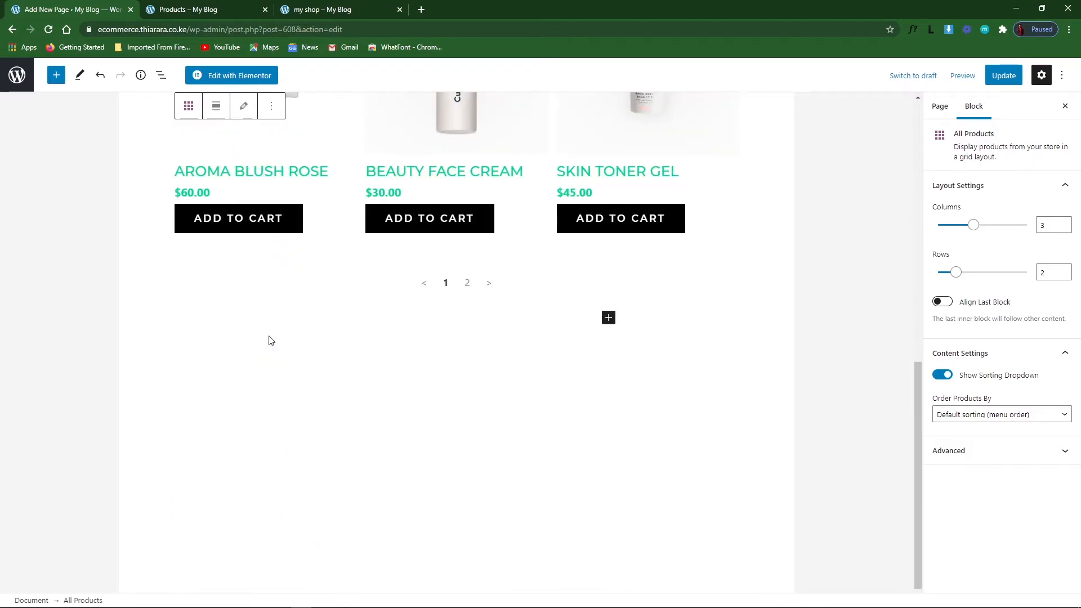
Update the page, then reload the live my shop page to check the restyled titles and prices.
left_click(1020, 79)
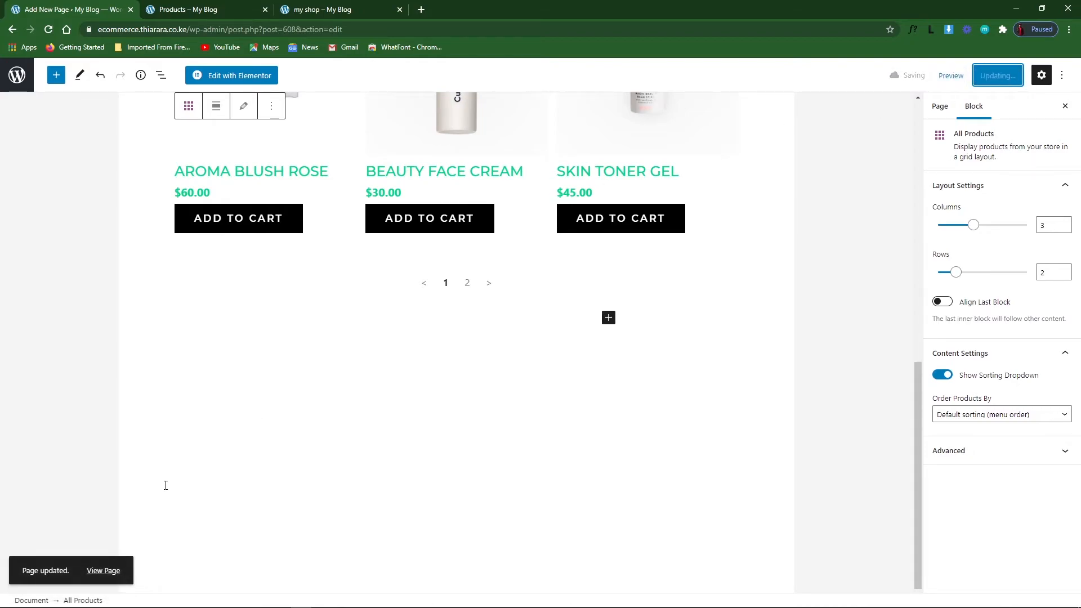
left_click(302, 10)
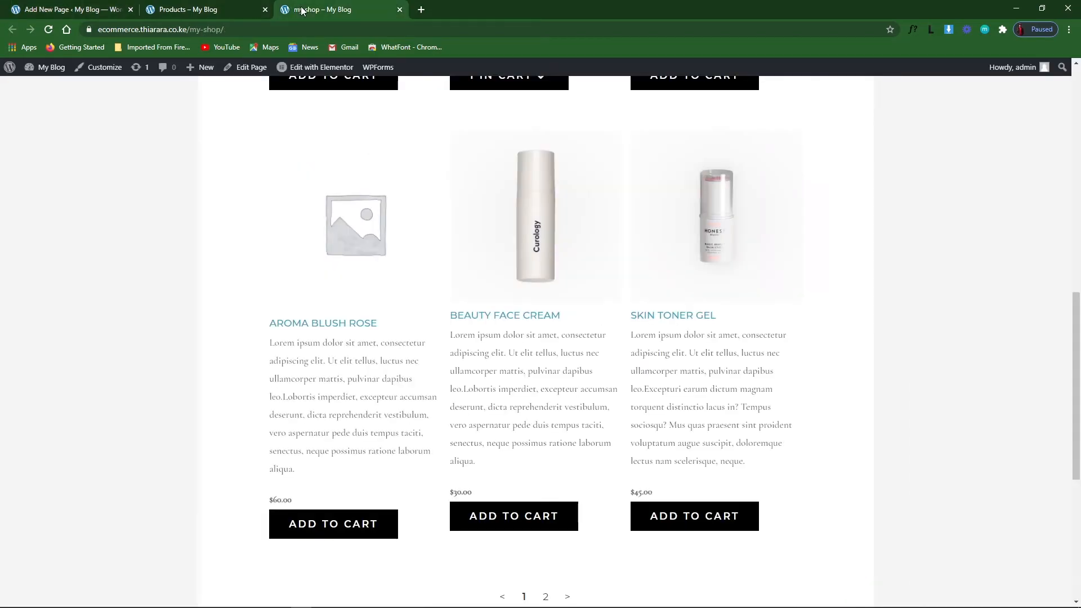
left_click(52, 33)
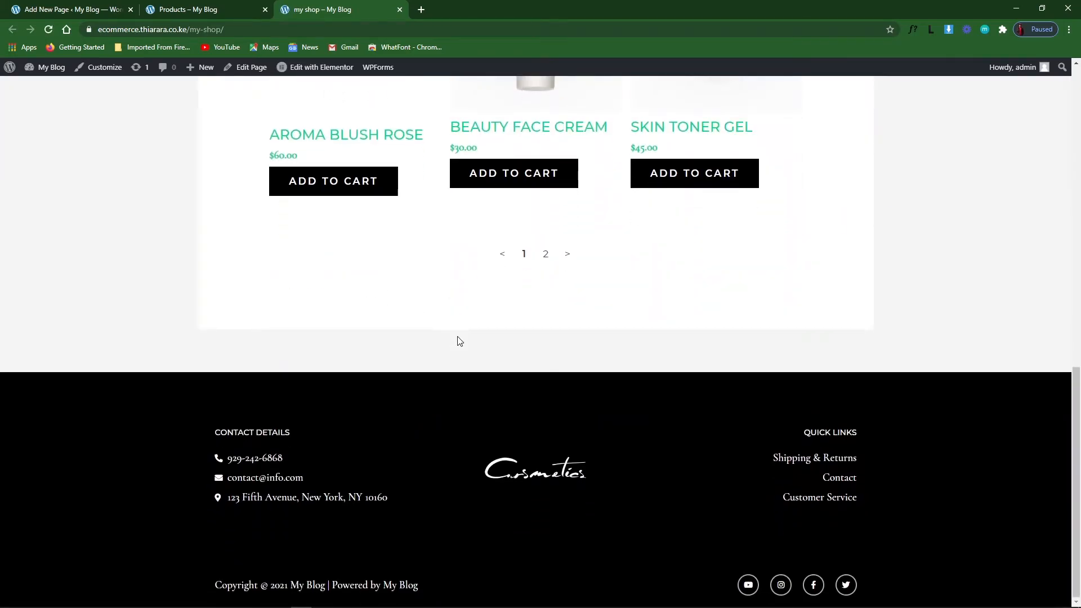
Add the my shop page to the site's navigation menu and place it directly below Home.
scroll(490, 304, "up", 7)
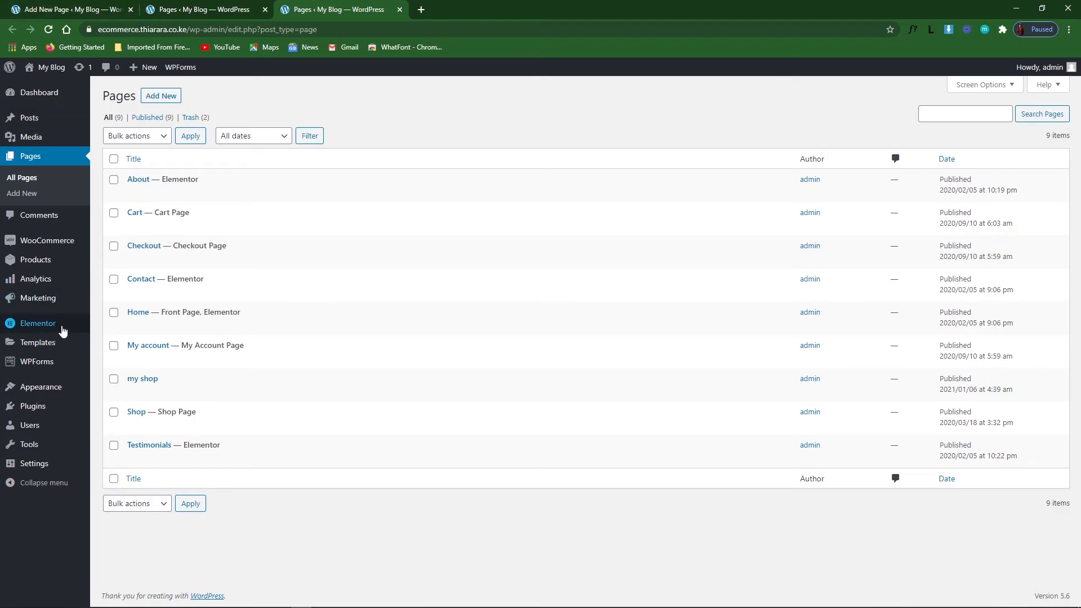
mouse_move(270, 378)
left_click_drag(164, 381, 79, 385)
mouse_move(39, 396)
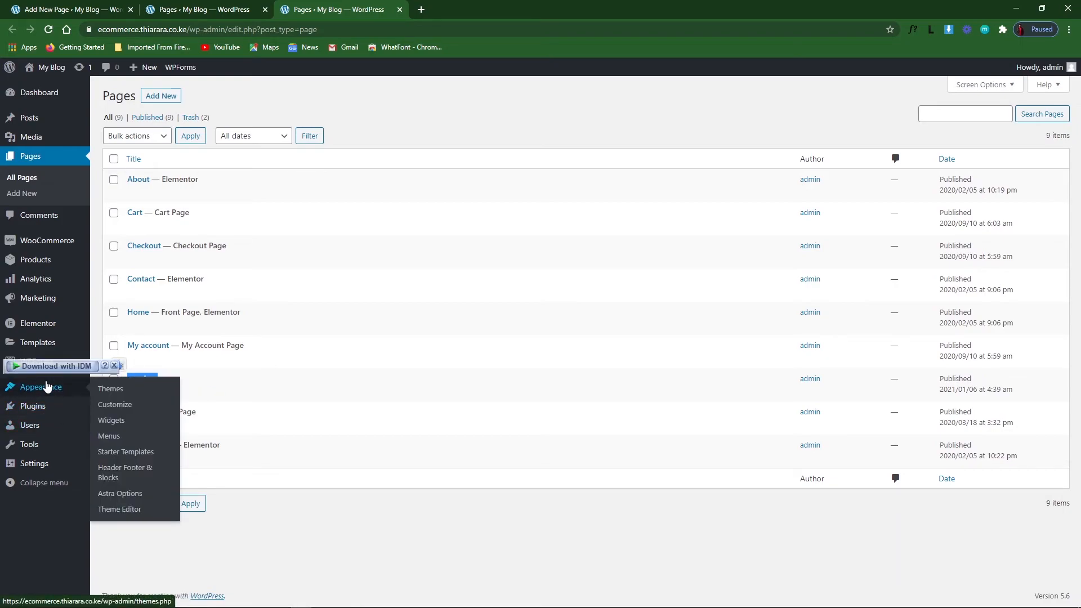
left_click(110, 436)
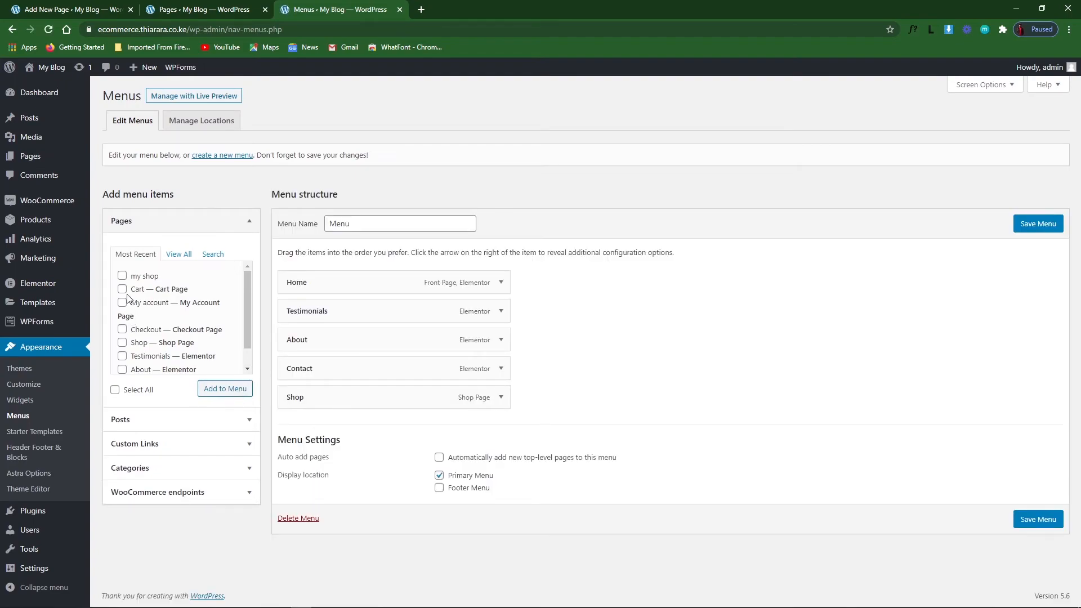
left_click(122, 275)
left_click(232, 390)
left_click_drag(338, 430, 333, 316)
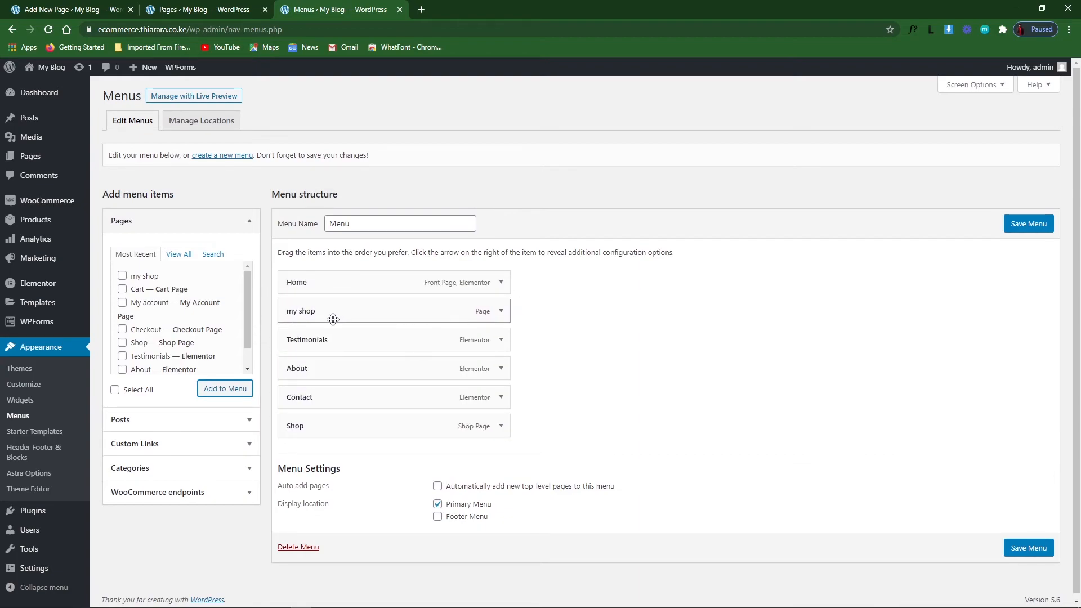
Remove the Shop page item from the navigation menu and save the menu.
left_click(501, 426)
left_click(294, 530)
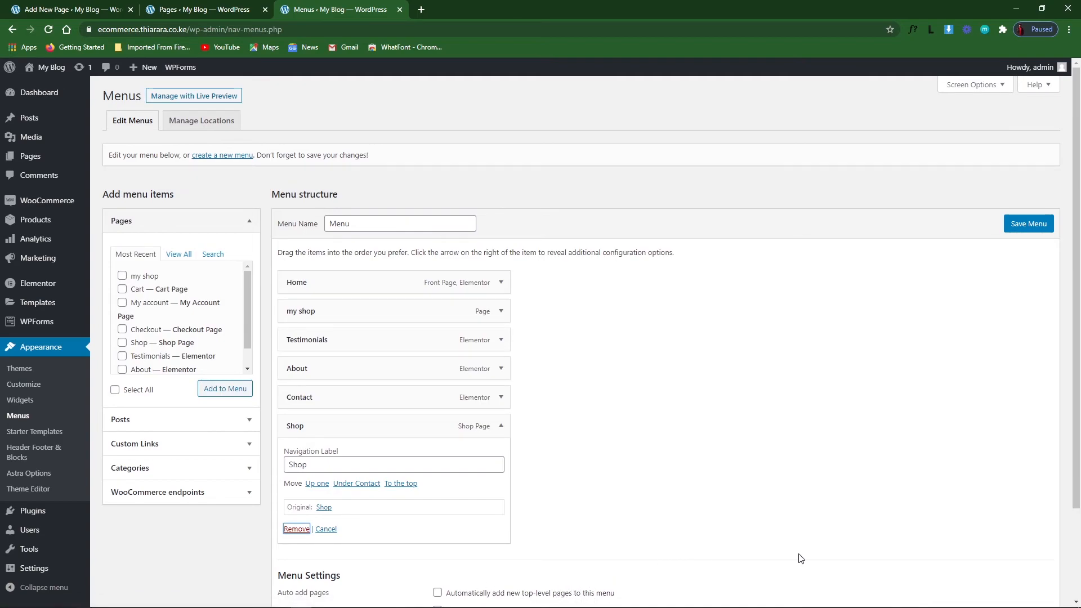
left_click(296, 529)
left_click(1038, 520)
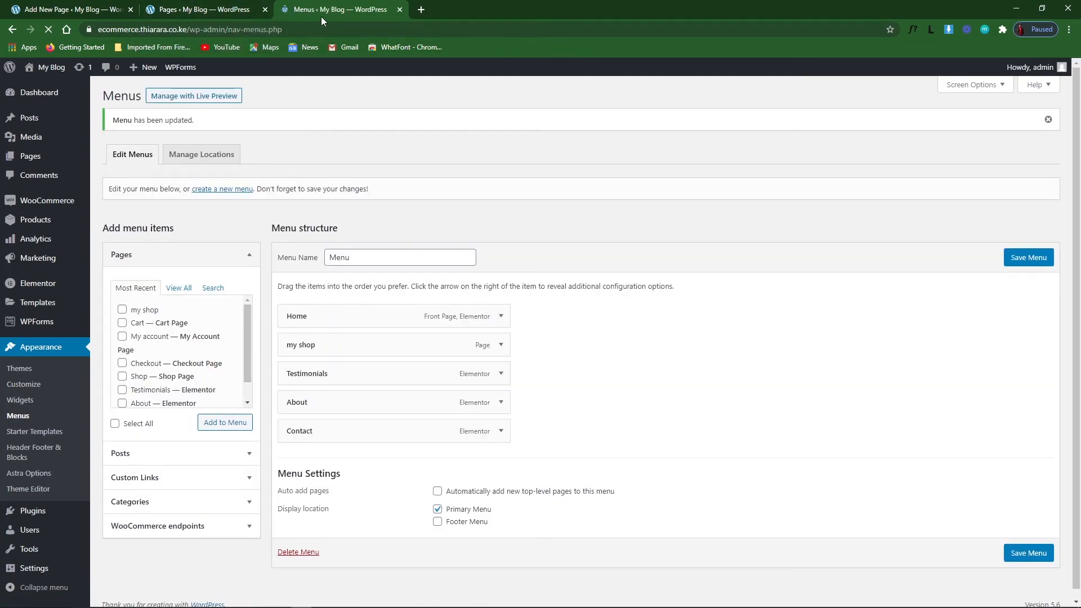
Open the live site in a new tab and follow its my shop navigation link.
mouse_move(52, 68)
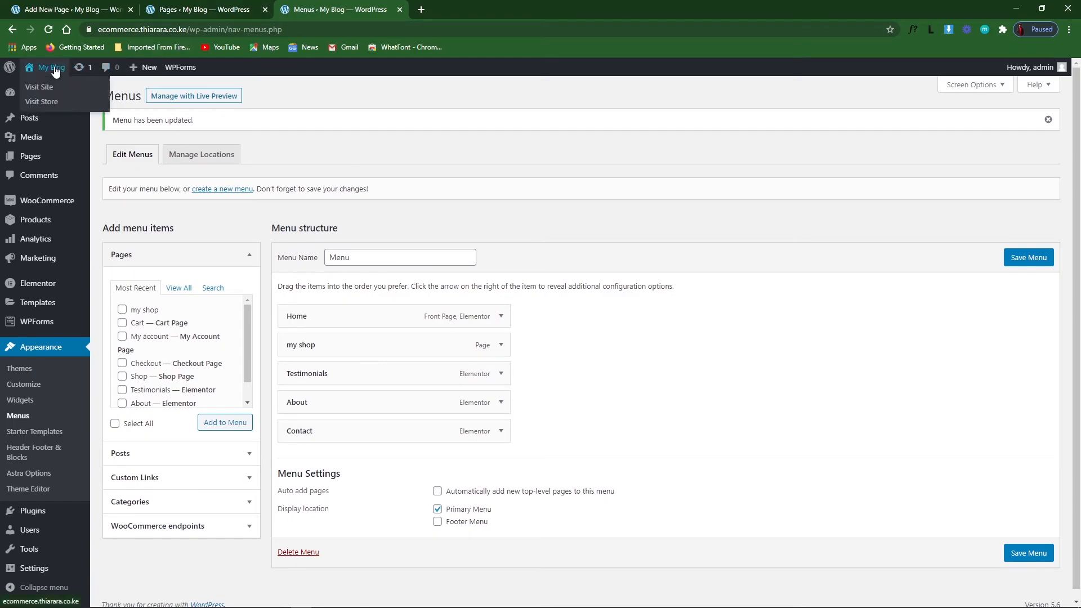
right_click(47, 88)
left_click(83, 89)
left_click(458, 10)
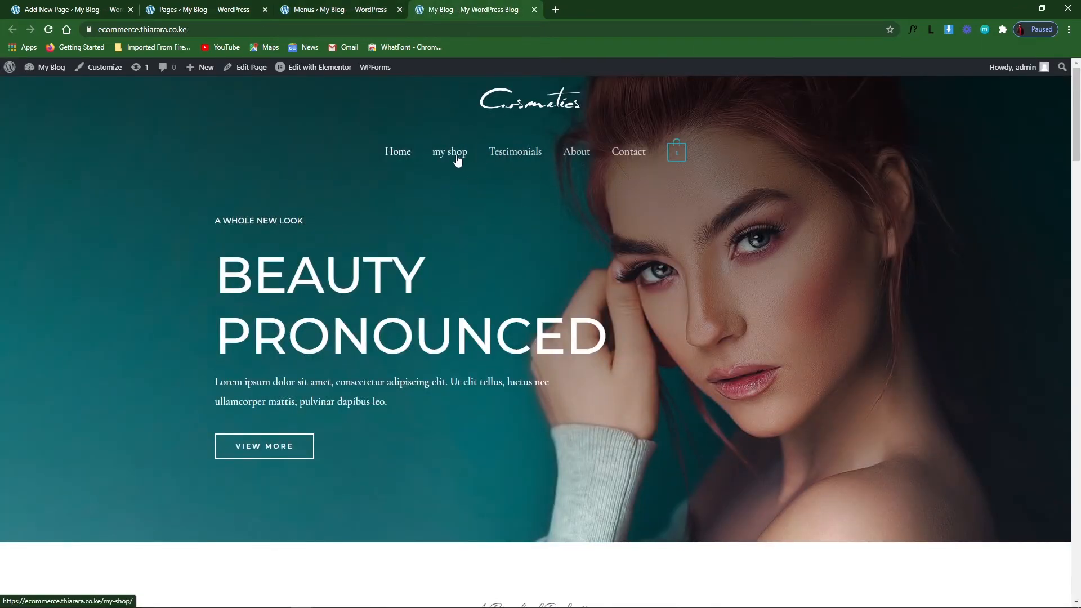
left_click(457, 160)
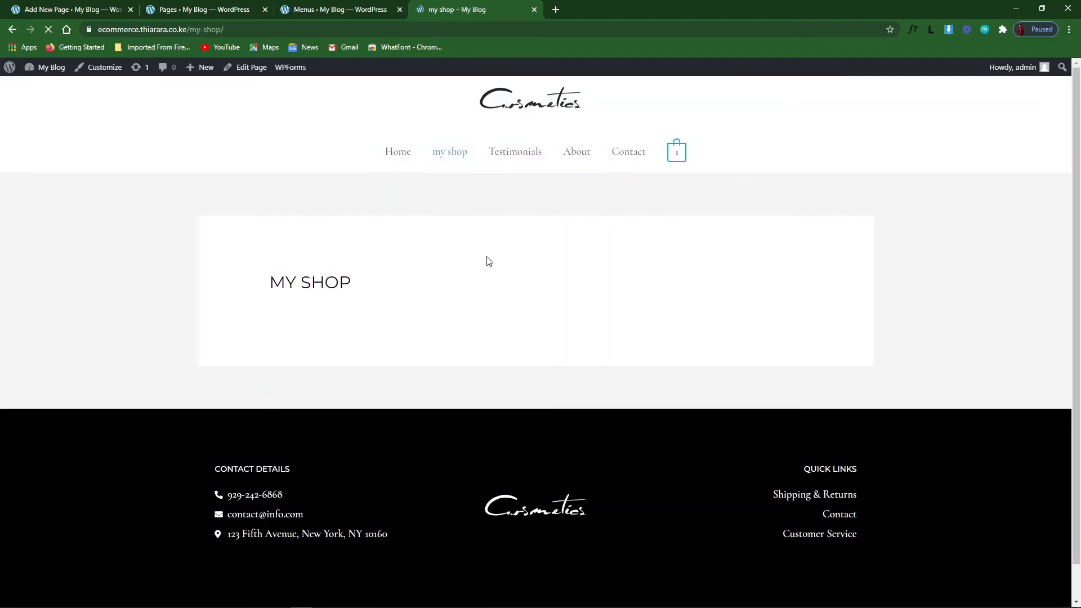
Look through the live my shop page from its heading and sorting option to the product grid and pagination.
scroll(546, 386, "down", 9)
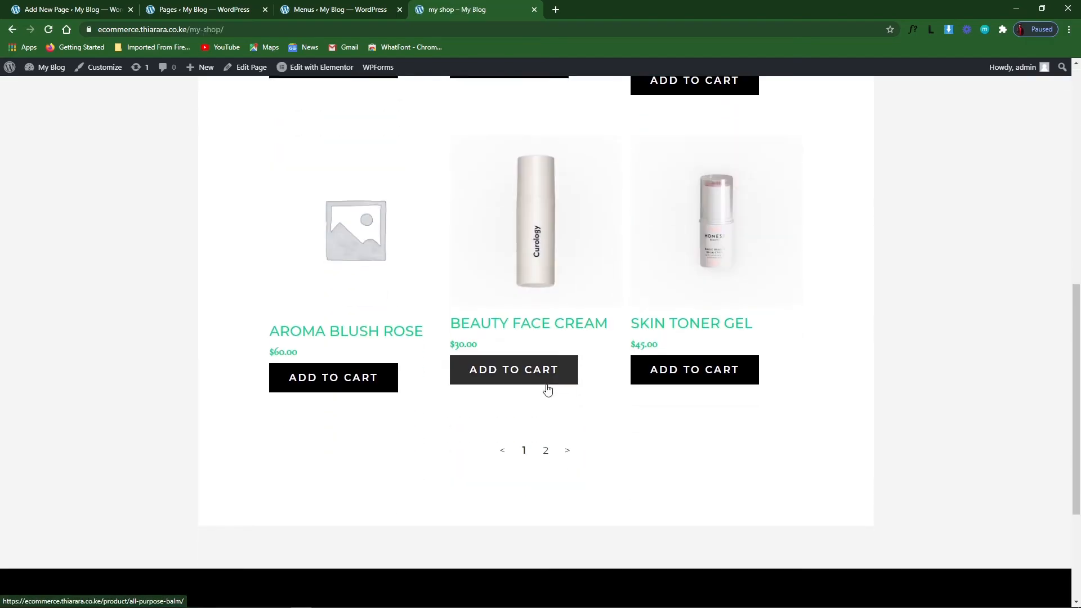
scroll(575, 398, "up", 4)
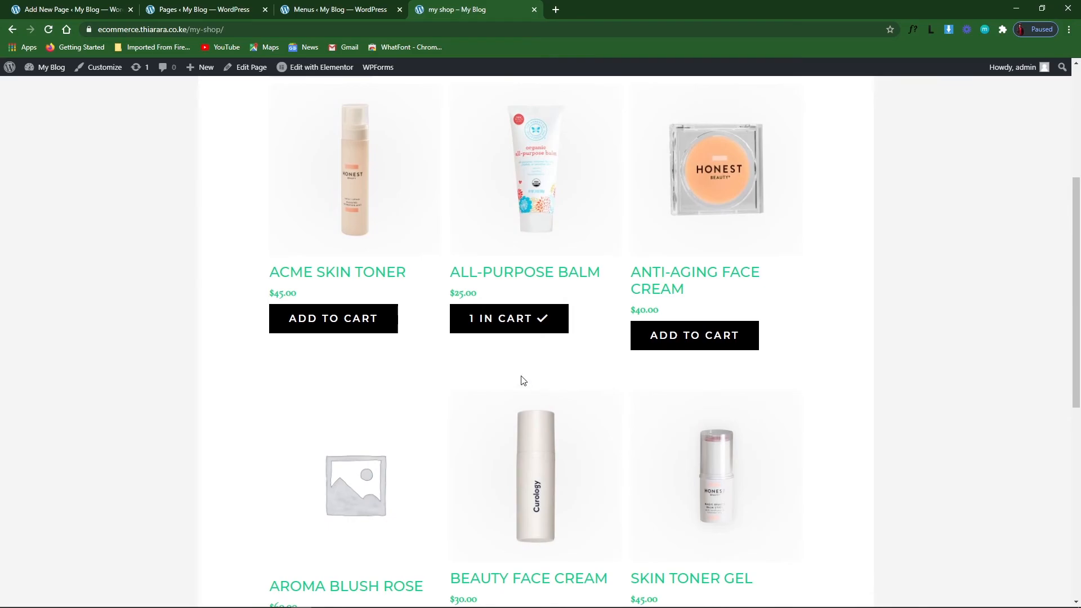
scroll(520, 380, "up", 5)
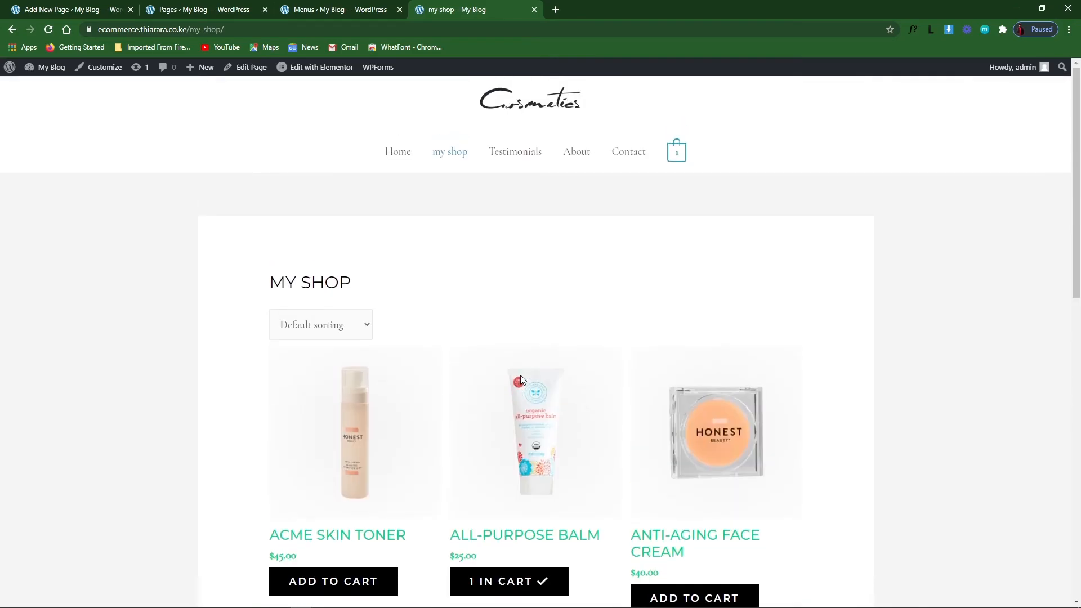
scroll(520, 380, "down", 12)
scroll(519, 380, "up", 12)
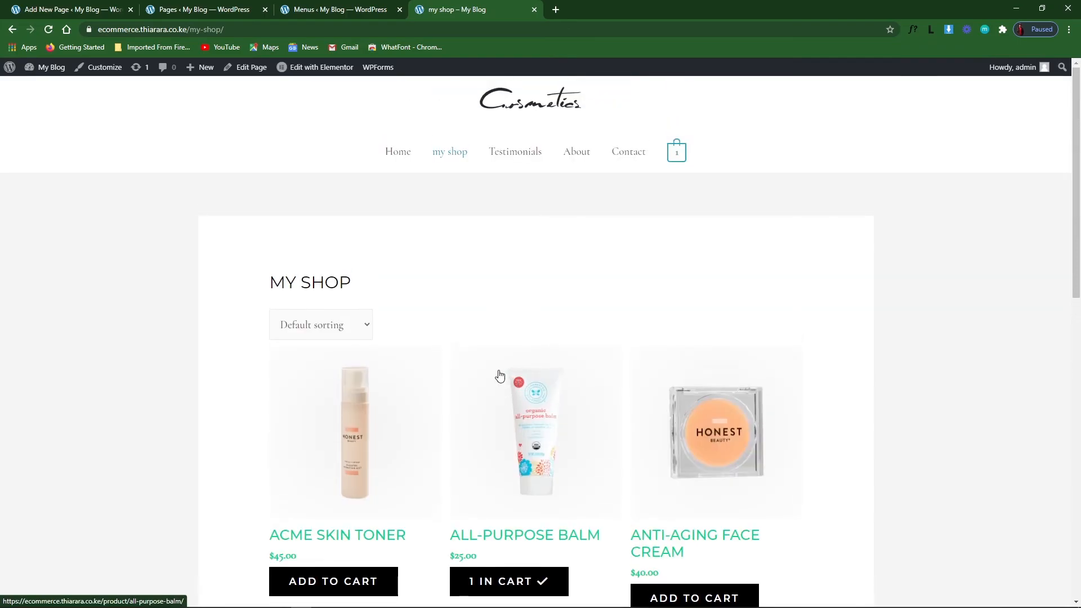
scroll(509, 376, "down", 4)
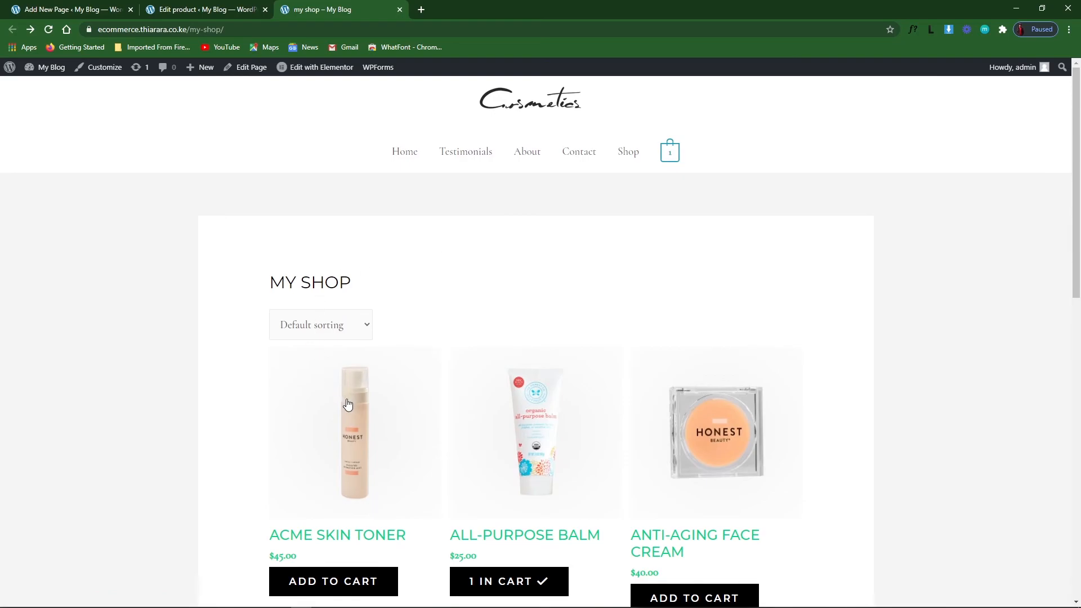
scroll(348, 405, "down", 4)
scroll(420, 427, "down", 4)
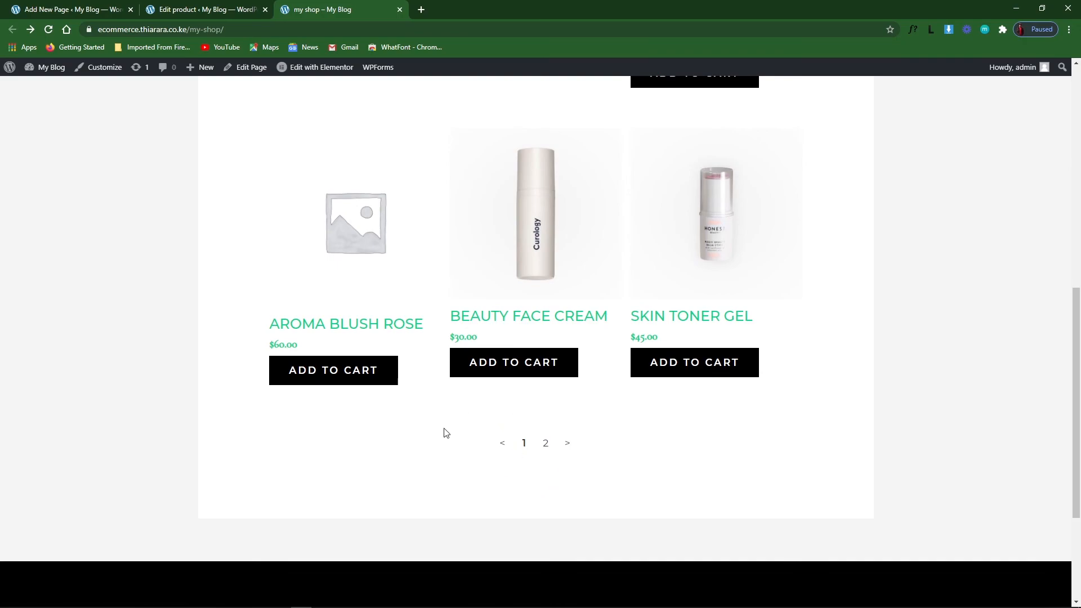
scroll(585, 510, "up", 8)
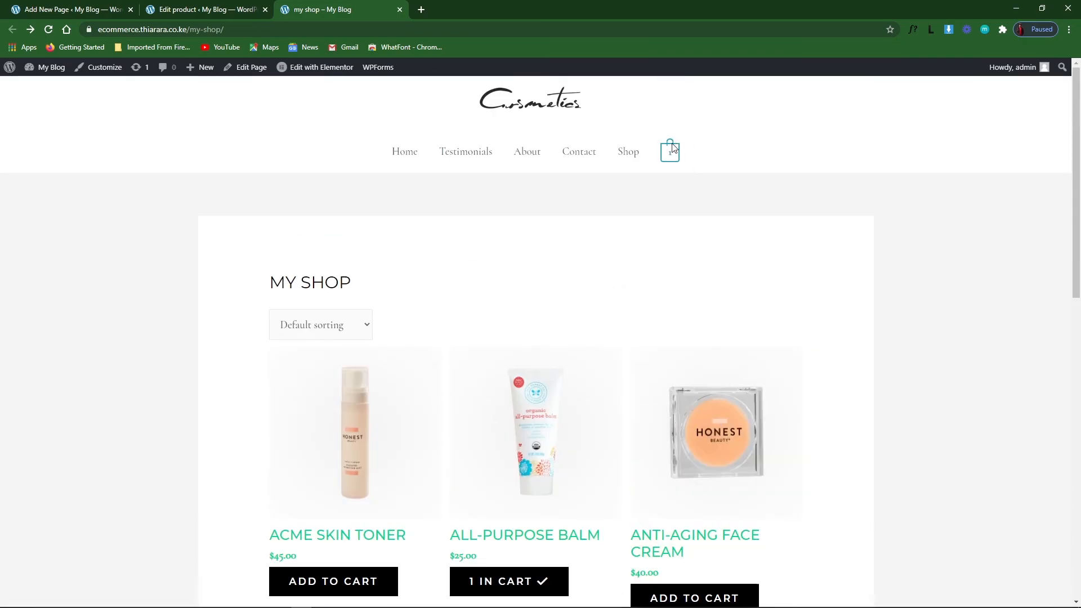
Open the cart and checkout pages in separate new tabs from the header's mini cart.
mouse_move(668, 160)
right_click(591, 304)
left_click(603, 309)
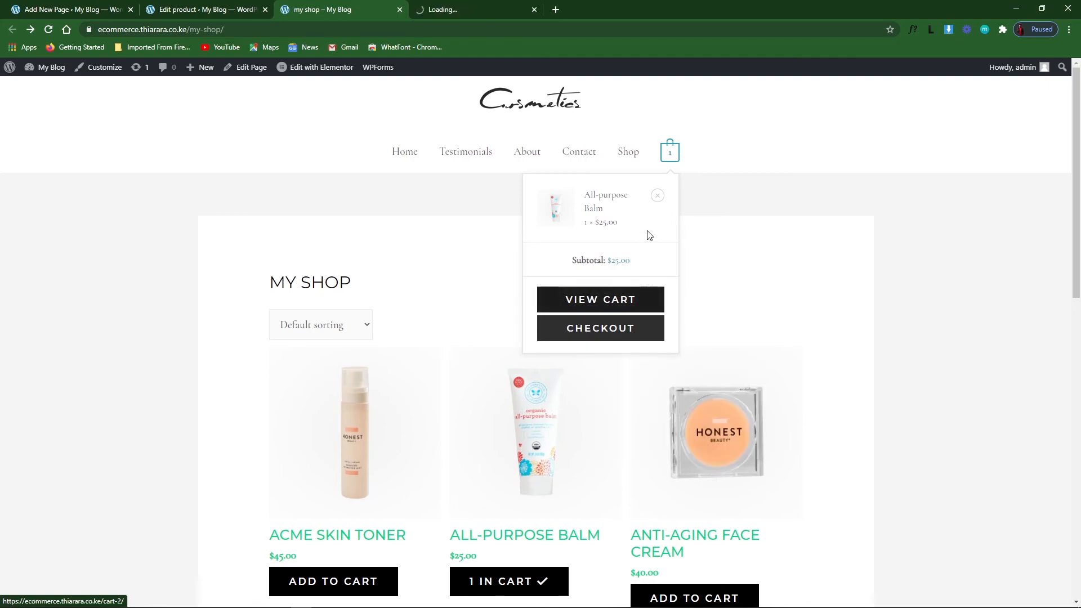
right_click(614, 331)
left_click(632, 335)
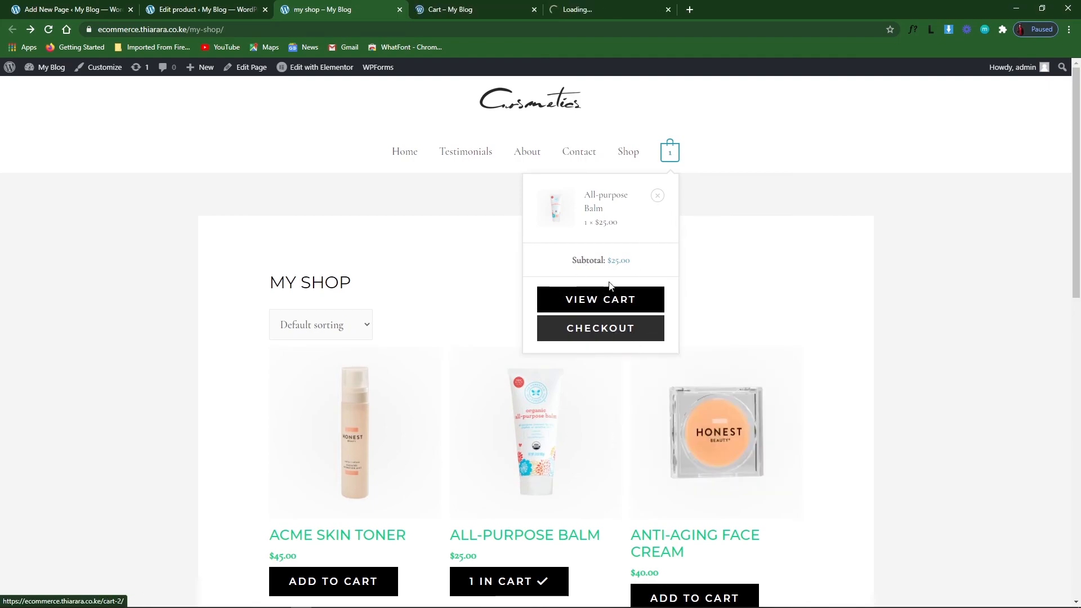
Review the cart page, and examine the checkout page's form down to the payment method and order placement.
left_click(450, 10)
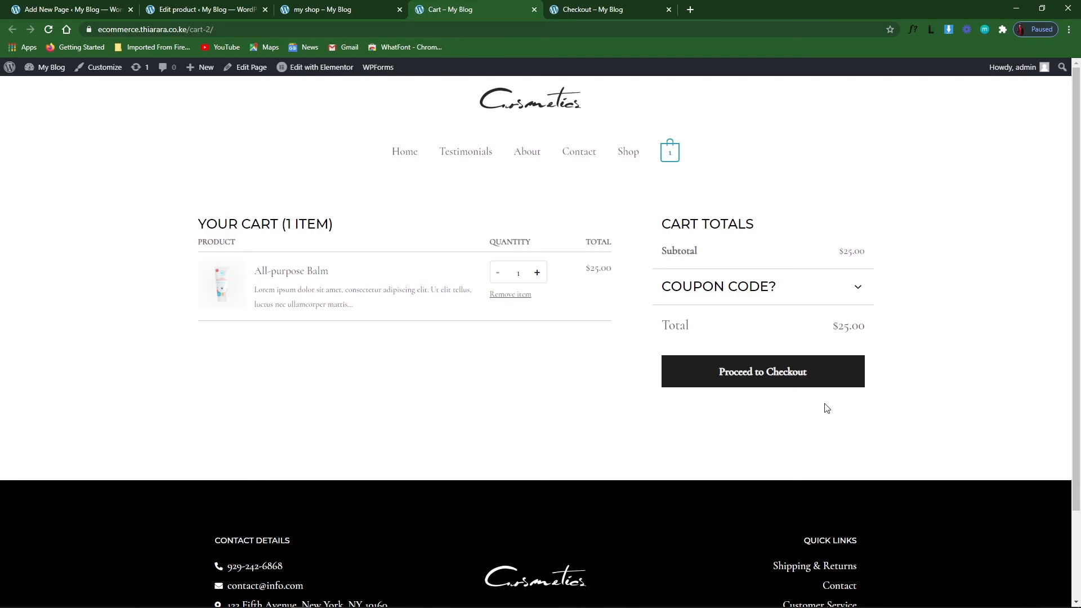
left_click(569, 11)
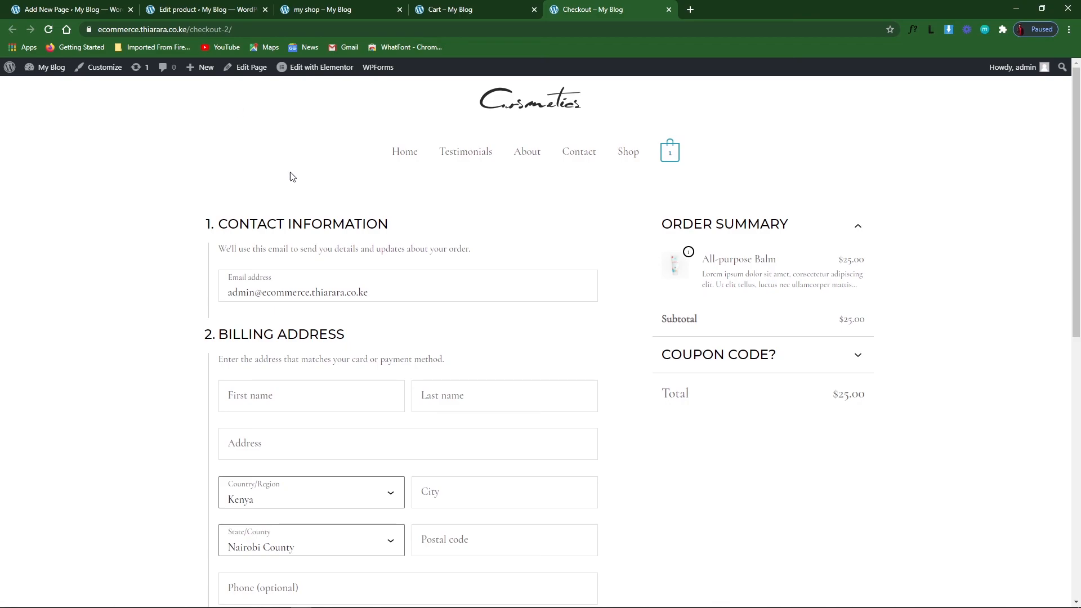
scroll(450, 232, "down", 10)
scroll(484, 268, "up", 2)
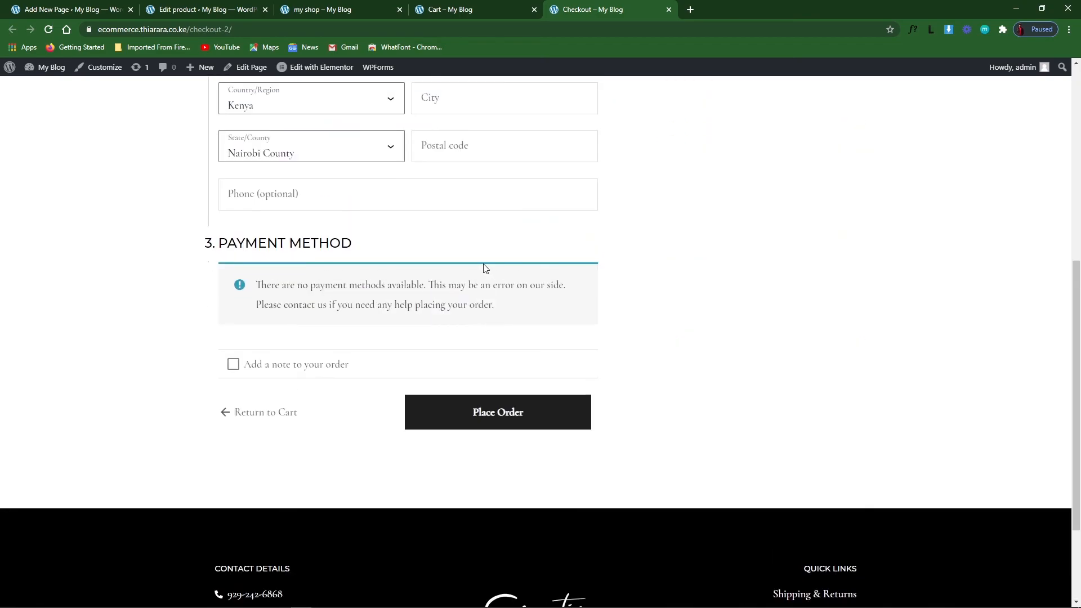